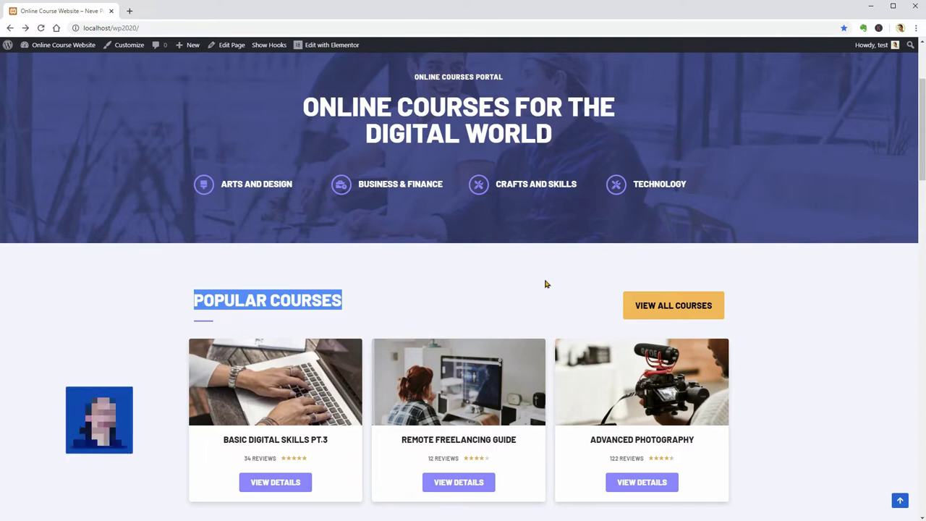
Highlight the hero heading on the site's homepage
click(374, 300)
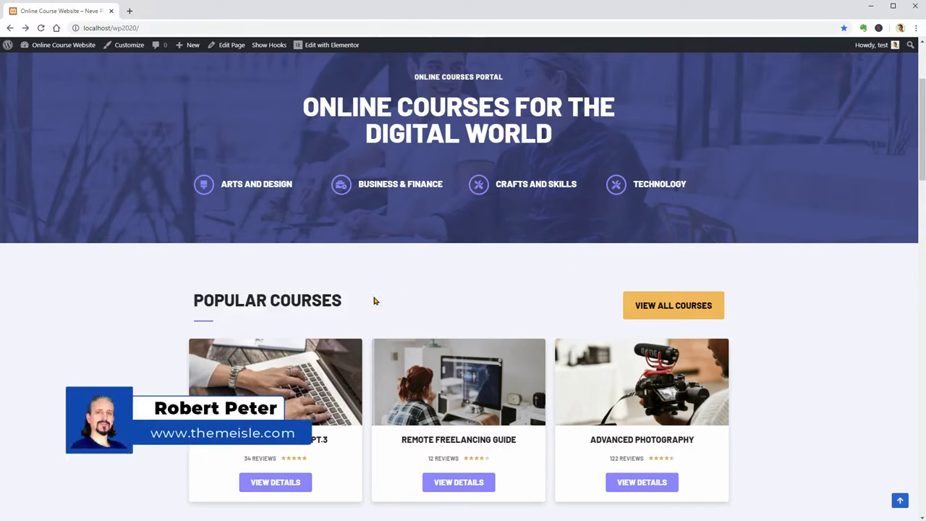
scroll(374, 300, up, 2)
scroll(372, 297, up, 1)
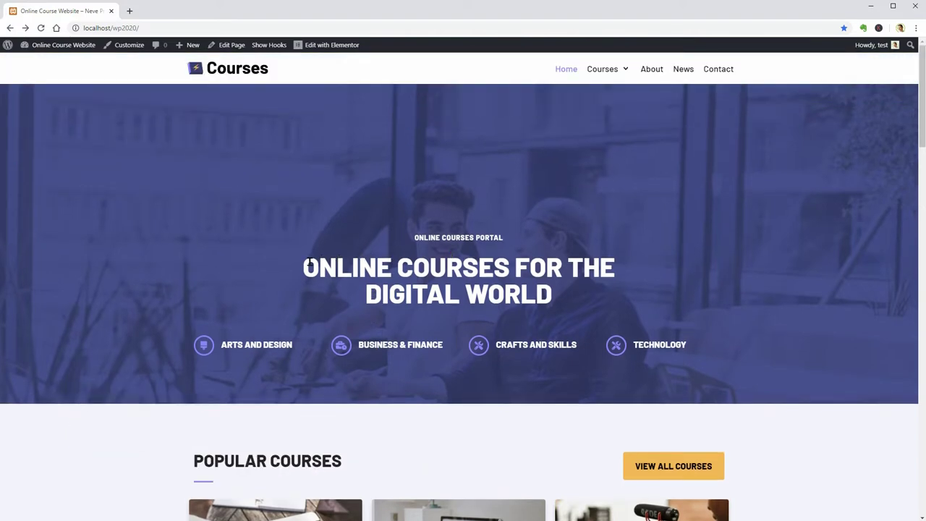
drag(311, 263, 571, 296)
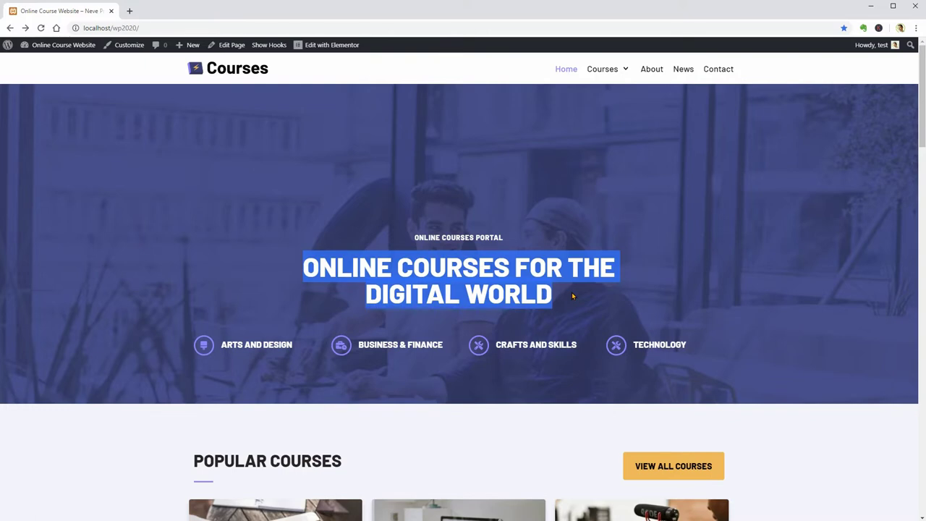
Visit the site's Courses page, then the Course details page
click(600, 70)
middle_click(792, 297)
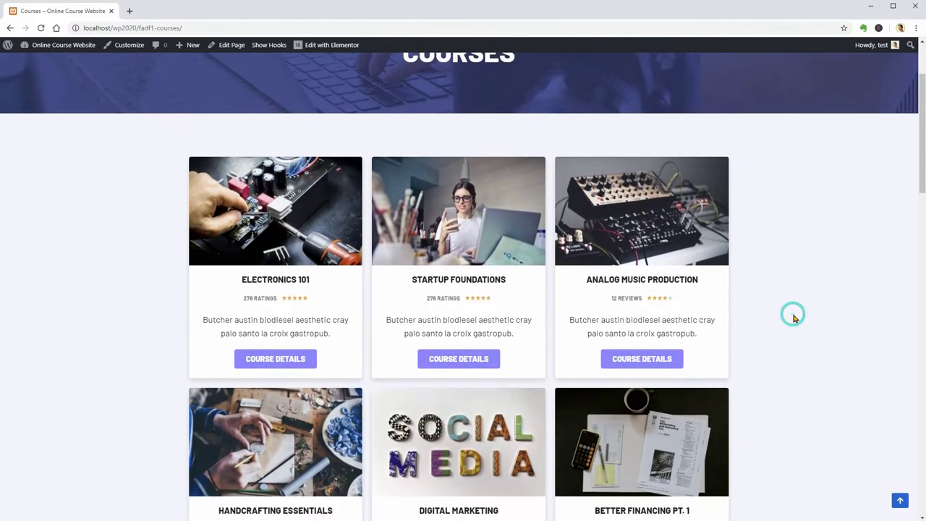
middle_click(793, 315)
scroll(781, 311, up, 2)
mouse_move(601, 70)
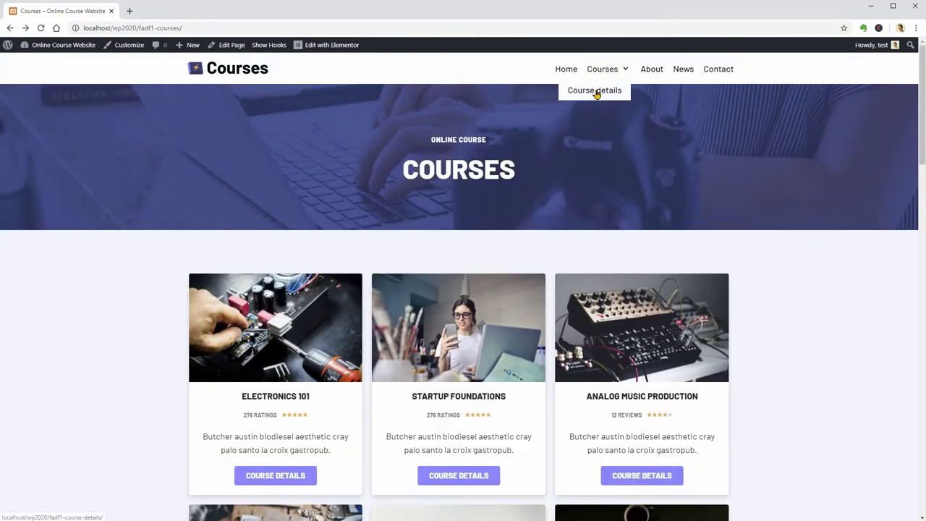
click(595, 91)
drag(921, 108, 924, 471)
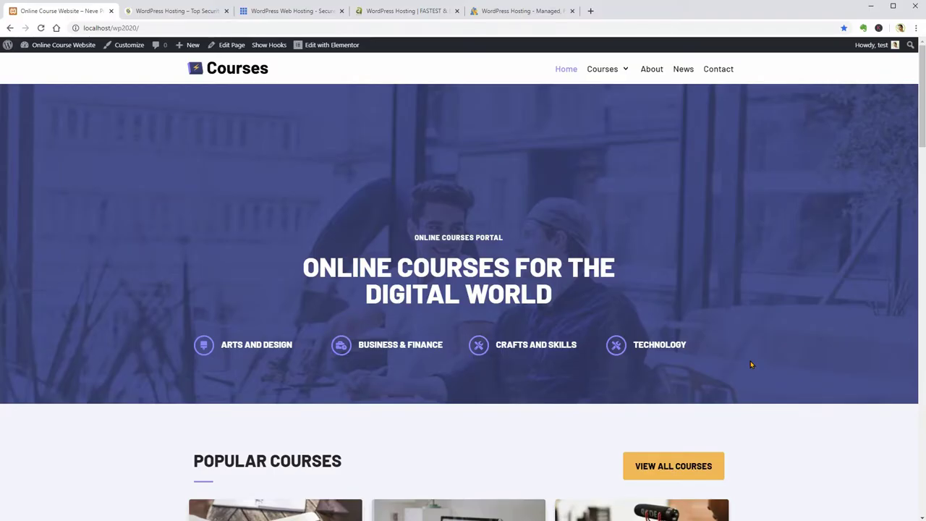
Review the SiteGround WordPress hosting page and highlight the StartUp plan name
click(197, 13)
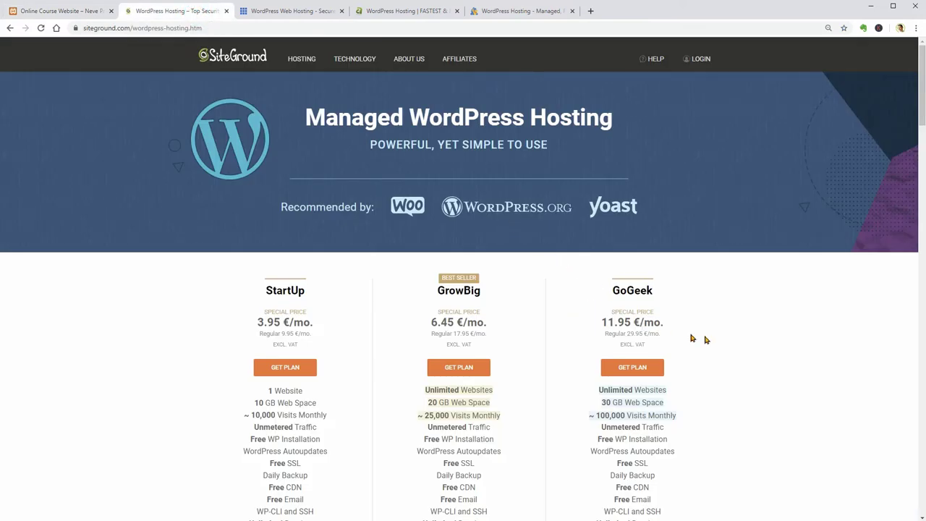
scroll(713, 343, down, 2)
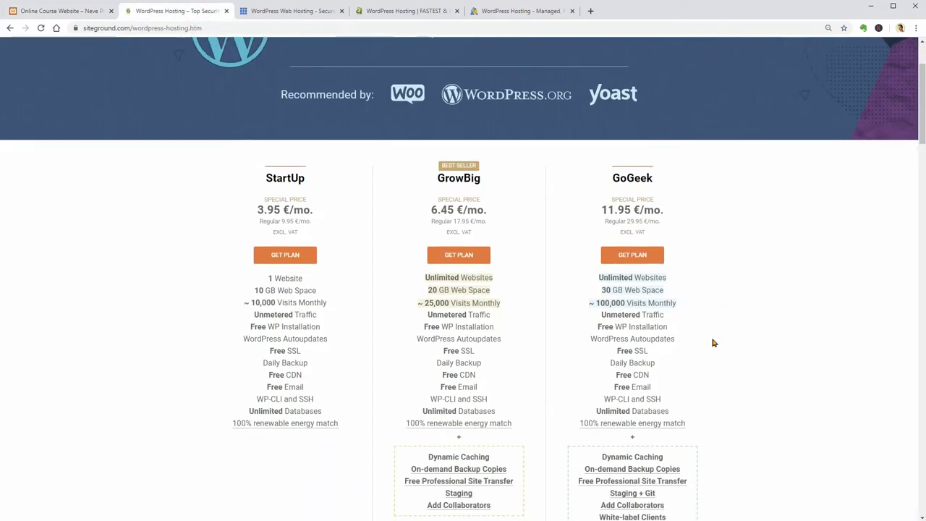
scroll(713, 342, down, 2)
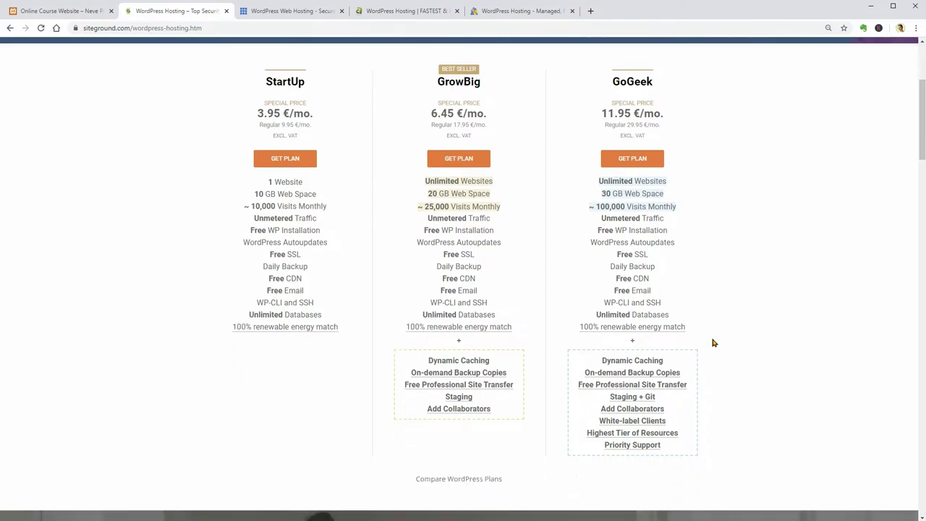
scroll(712, 342, up, 1)
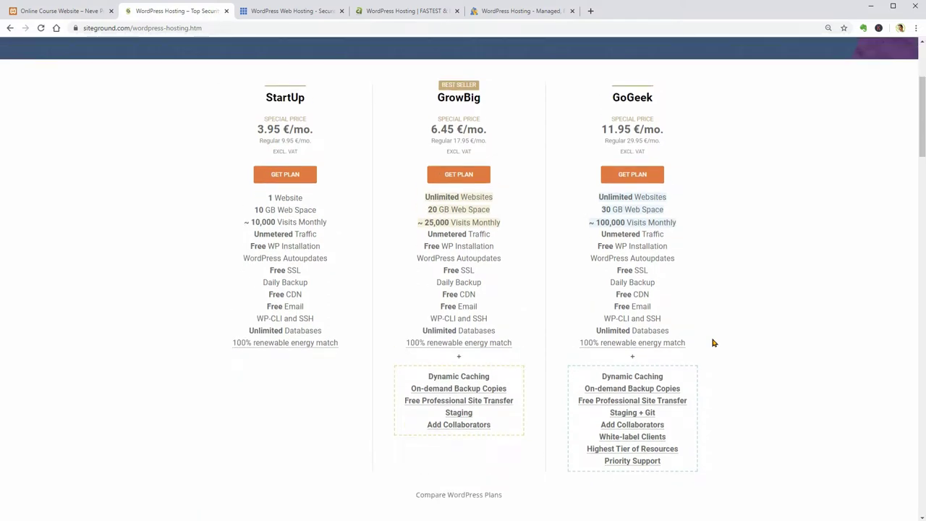
scroll(913, 152, up, 3)
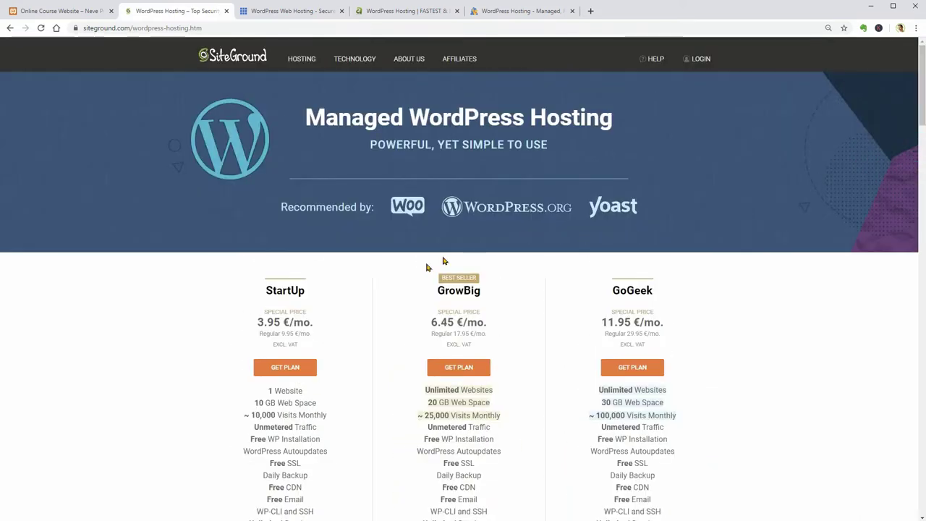
drag(265, 291, 303, 294)
Look over the Bluehost, A2 Hosting and HostGator pages, then close HostGator and A2 Hosting
click(293, 11)
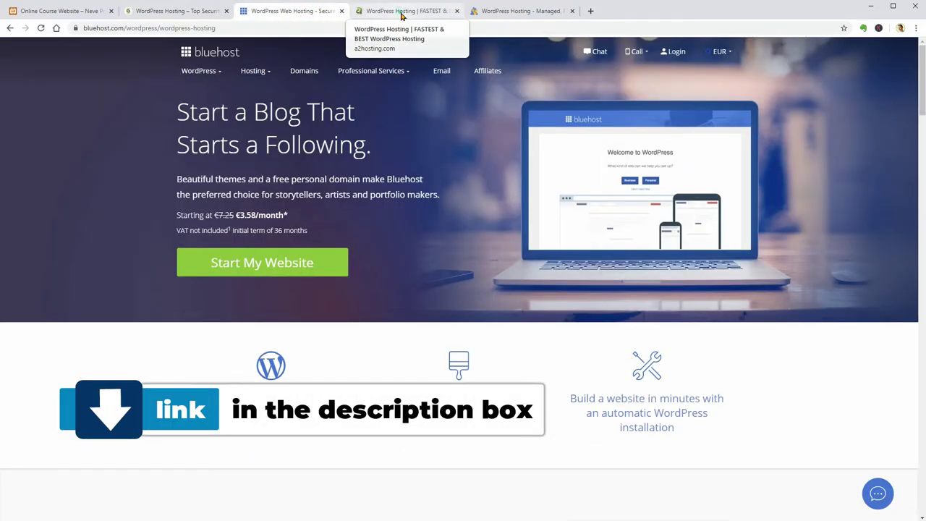
click(401, 13)
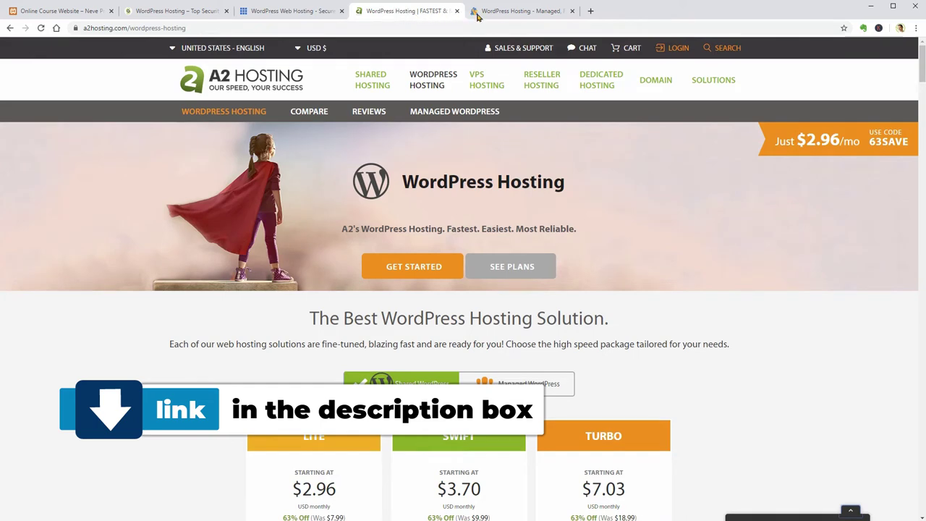
click(511, 13)
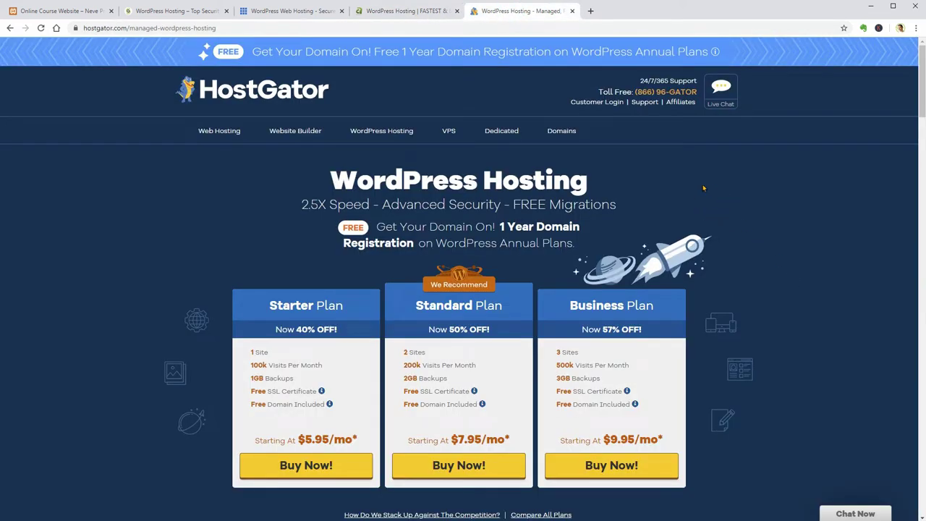
click(573, 12)
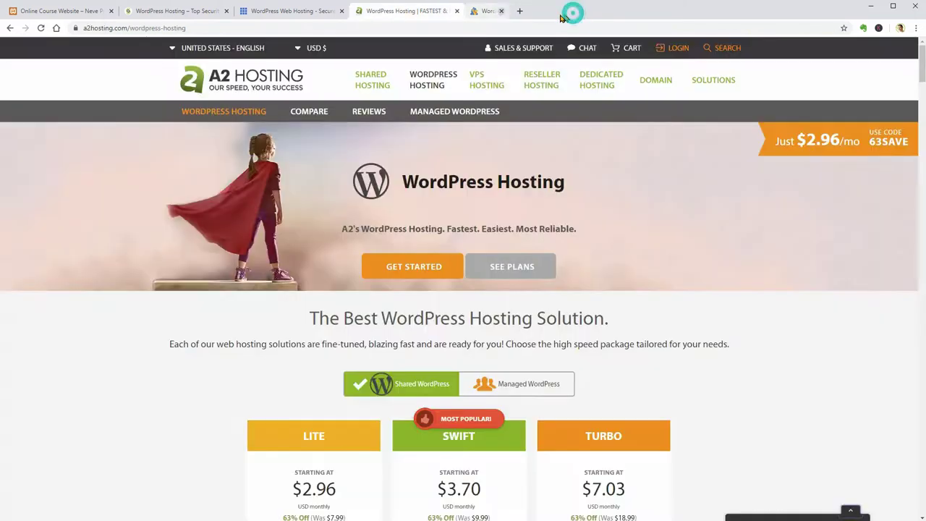
click(457, 11)
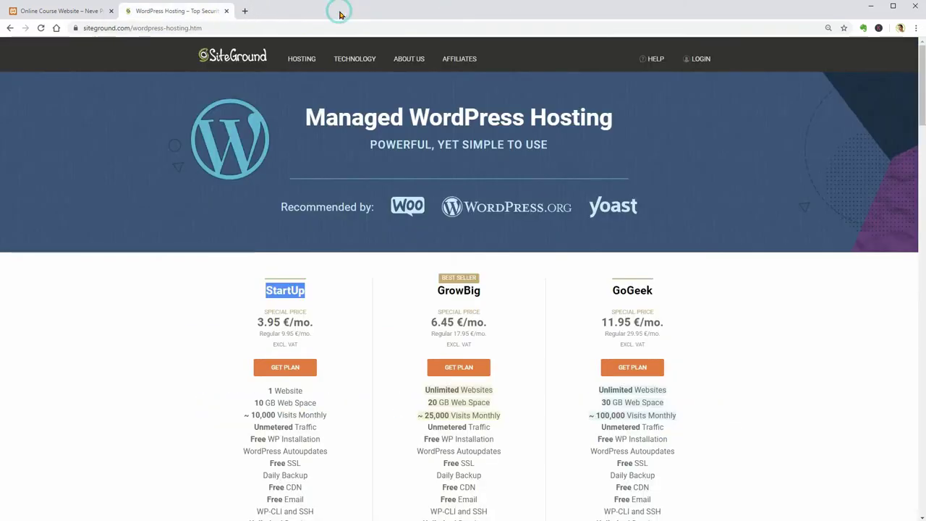
Close Bluehost and open SiteGround's managed WordPress hosting plans, noting the 0.99 € price
click(341, 11)
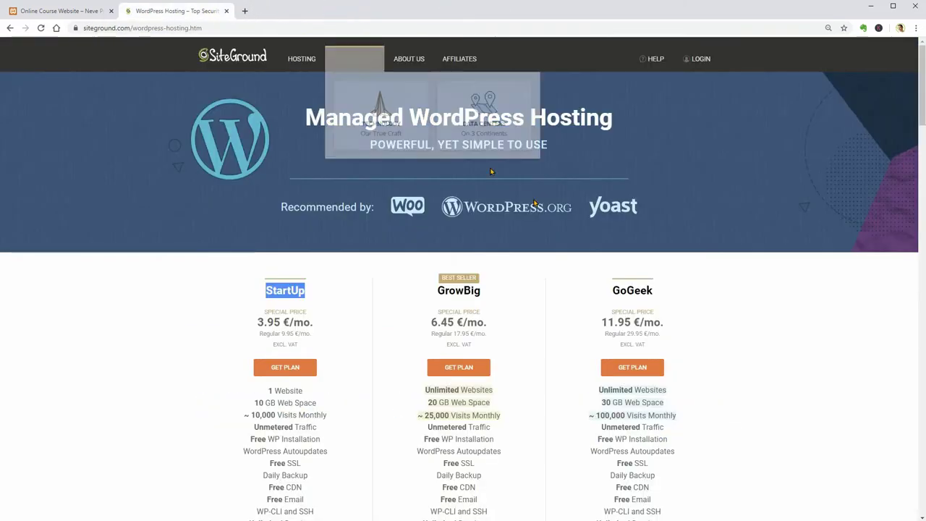
click(734, 316)
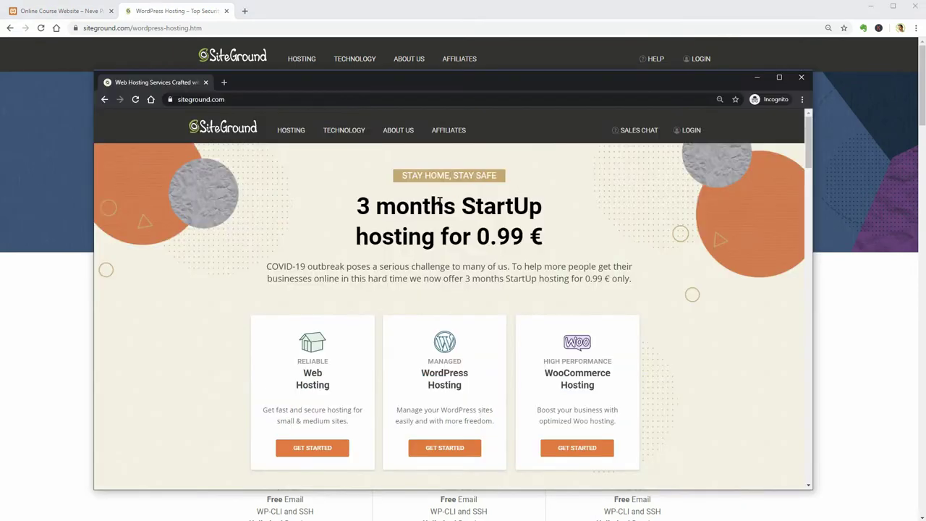
drag(483, 238, 521, 244)
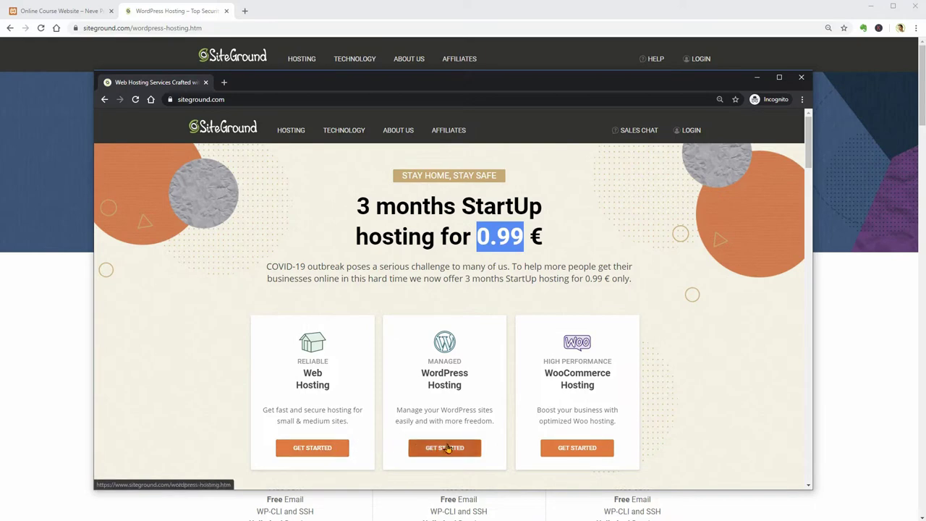
click(443, 446)
Order the StartUp plan for the domain myonlinecourse2020
scroll(470, 387, down, 3)
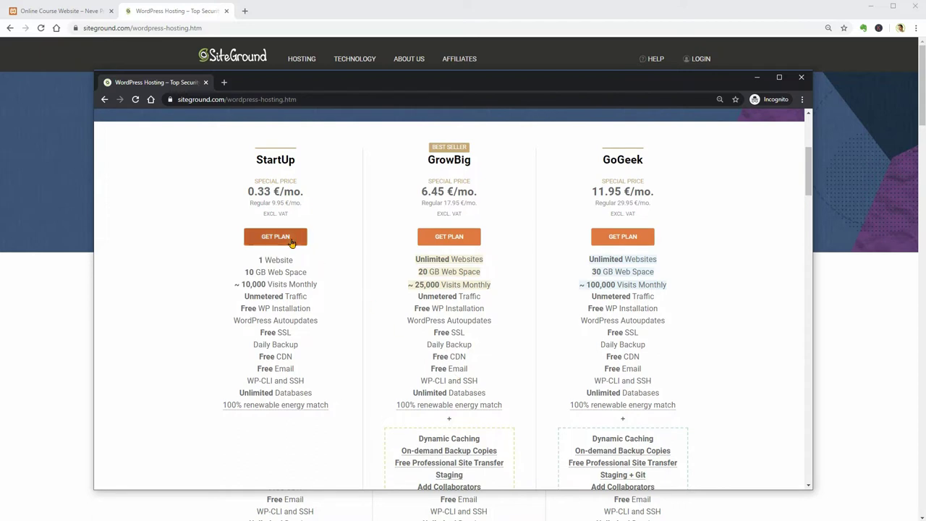
click(291, 242)
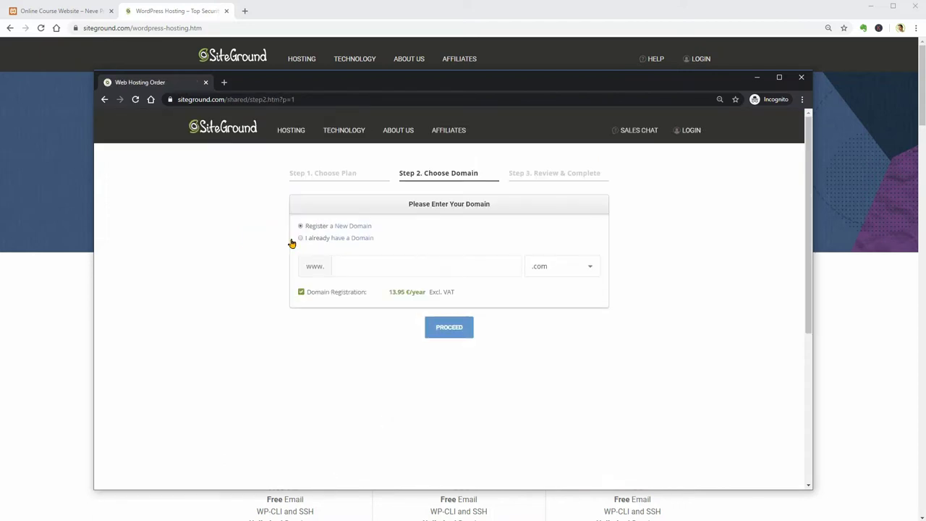
click(386, 267)
text(myonlinecourse2020)
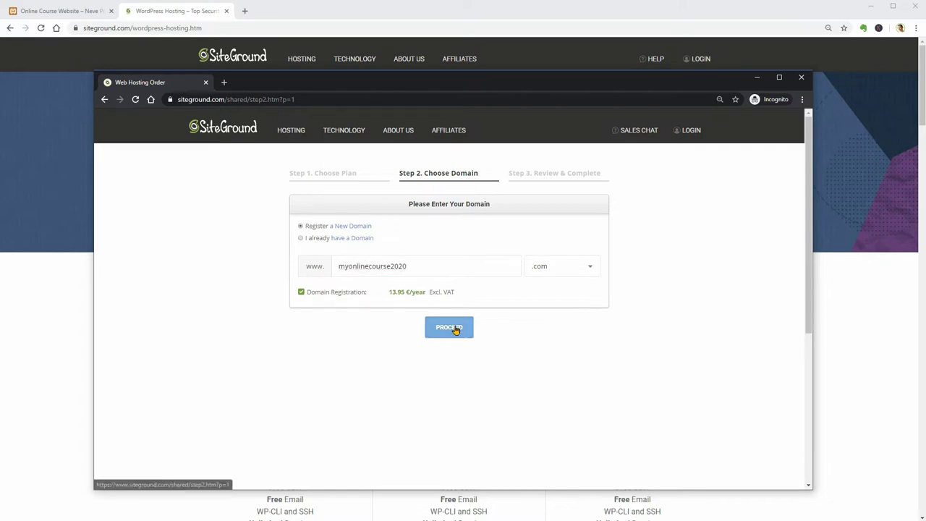
click(457, 327)
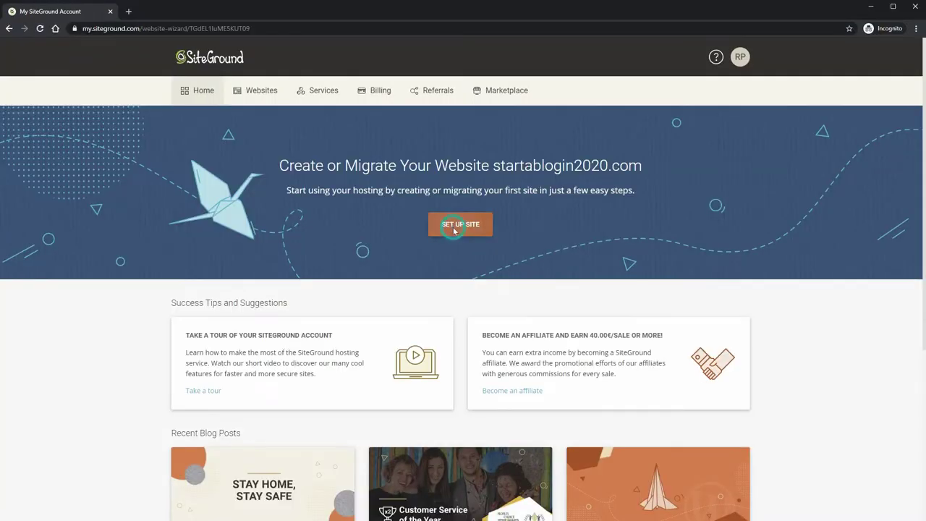
Set up a new website on the hosting with WordPress installed
click(453, 230)
click(357, 304)
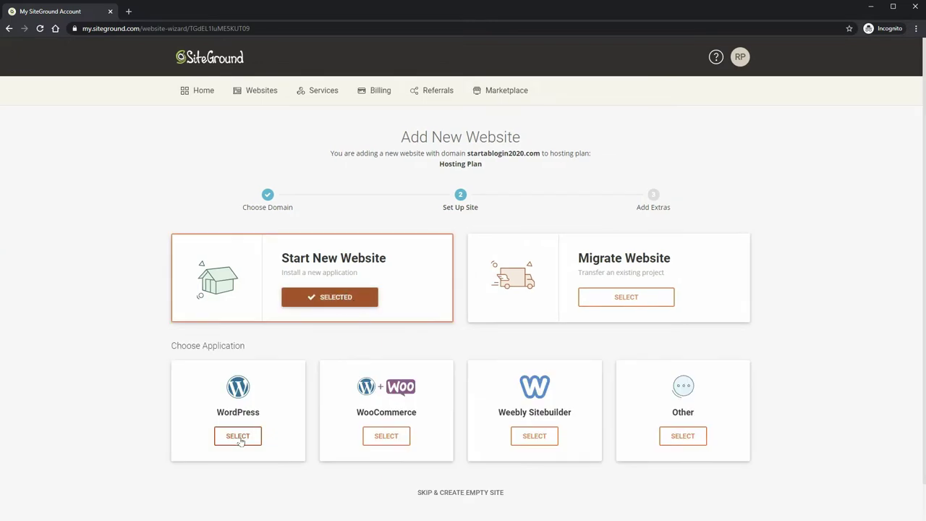
click(238, 437)
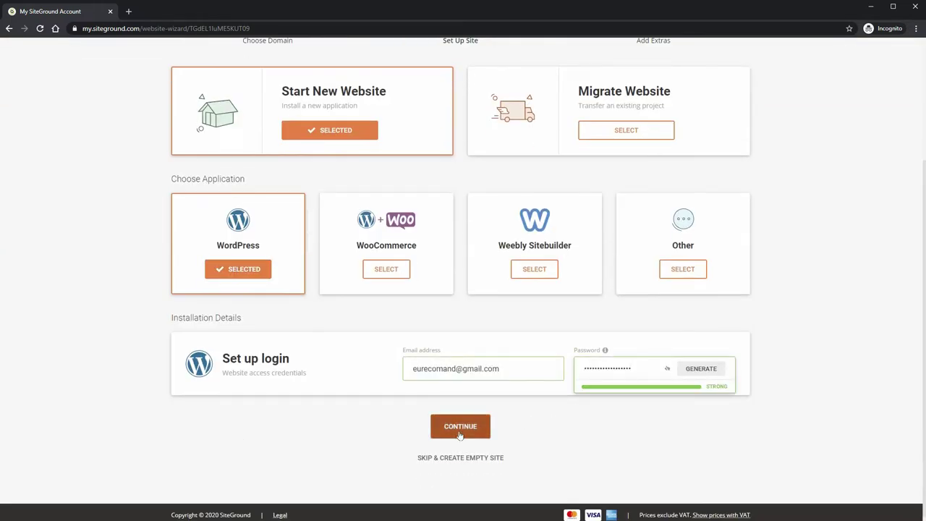
click(460, 432)
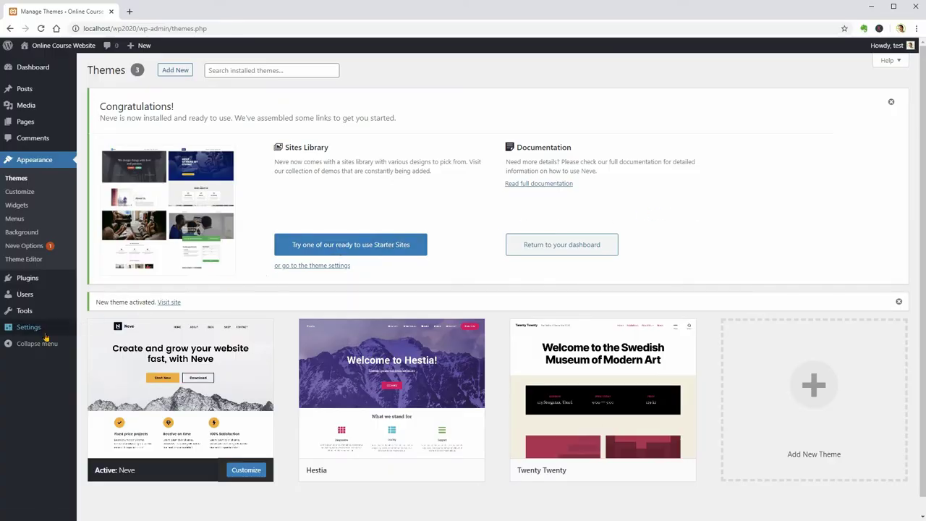
Save the permalink structure as Post name (/%postname%/) and return to Themes
mouse_move(45, 337)
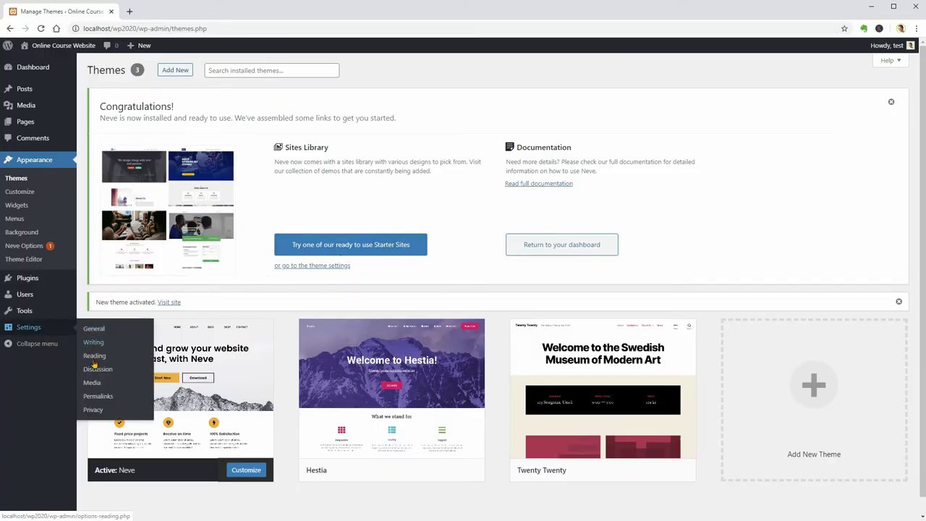
click(96, 396)
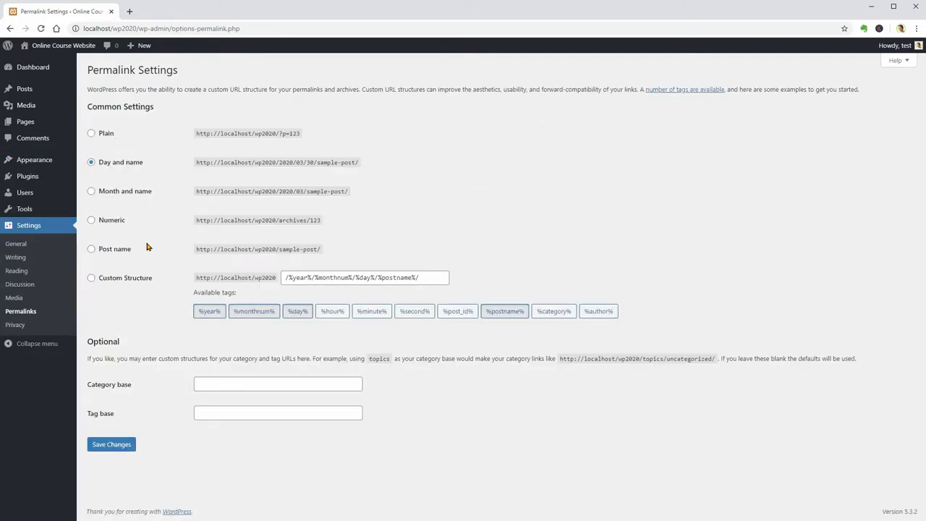
click(91, 249)
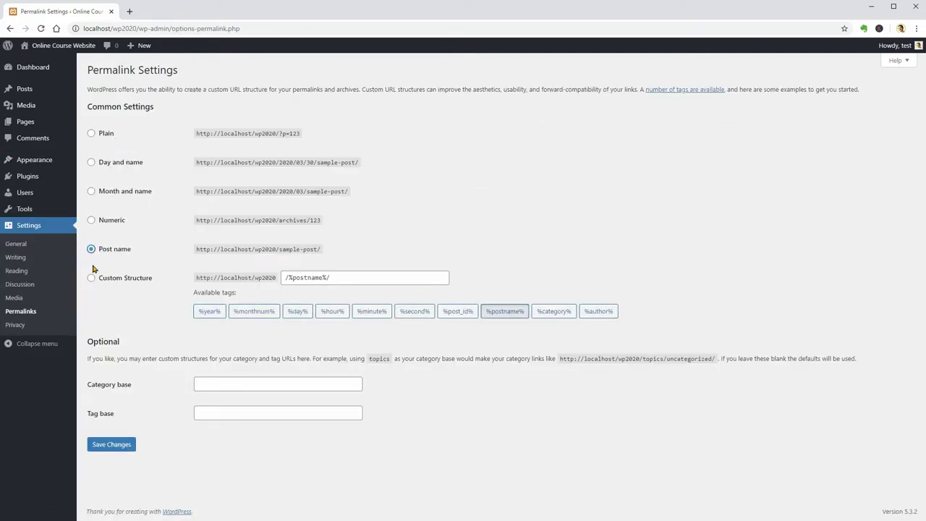
click(110, 444)
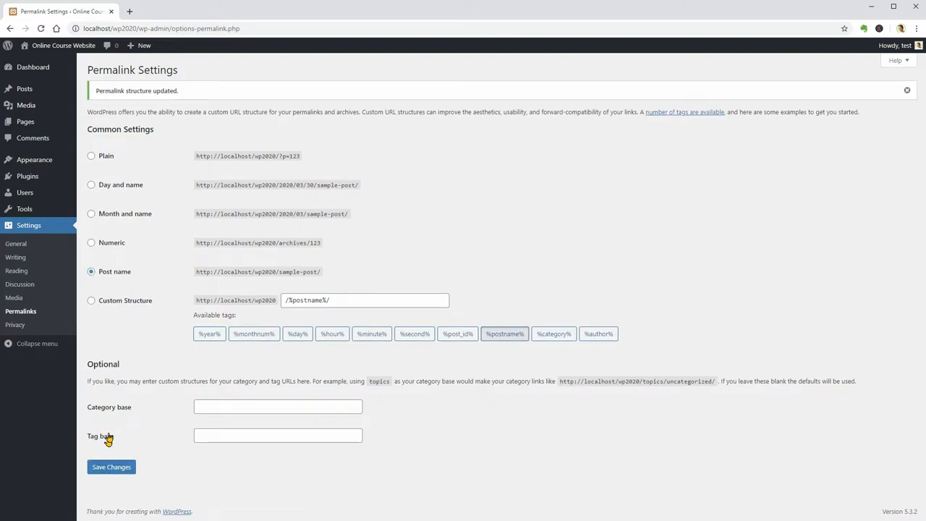
mouse_move(46, 166)
click(92, 164)
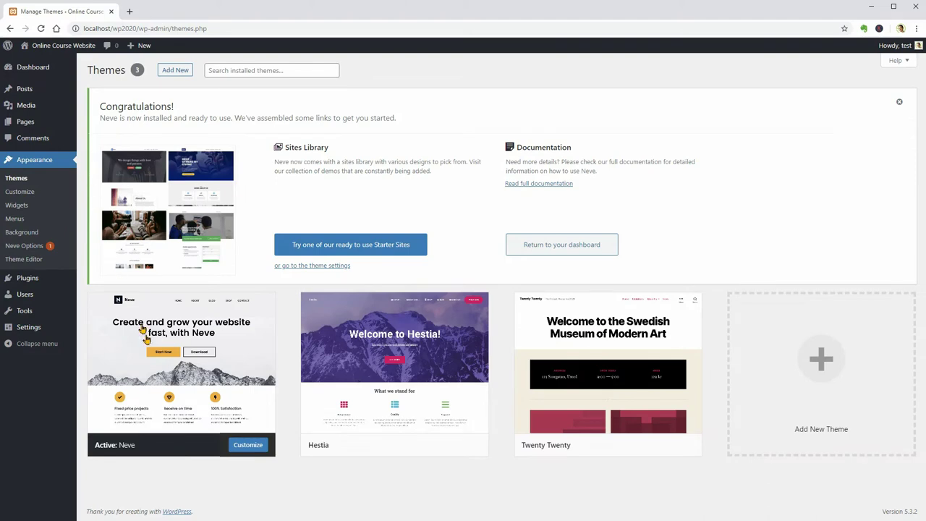
Enable the Header Booster and Blog Booster modules in Neve's Pro Addon options
click(181, 371)
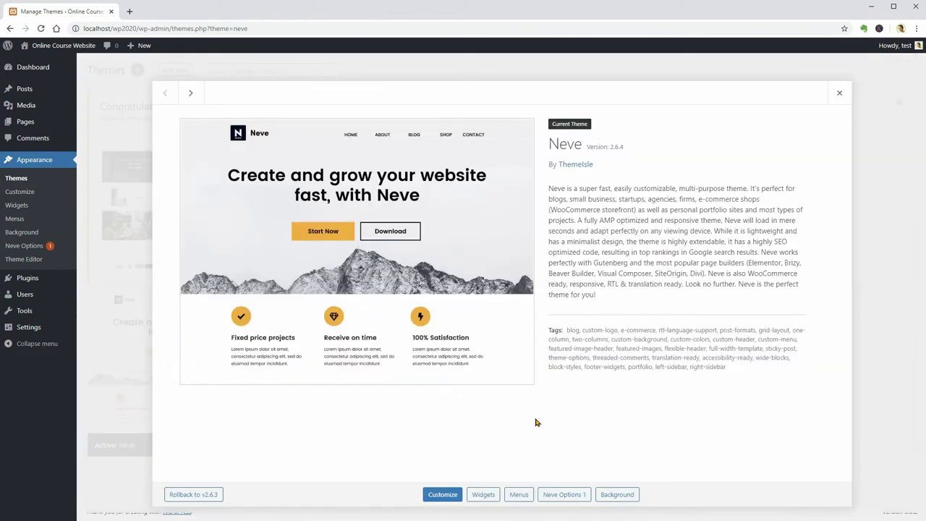
click(568, 495)
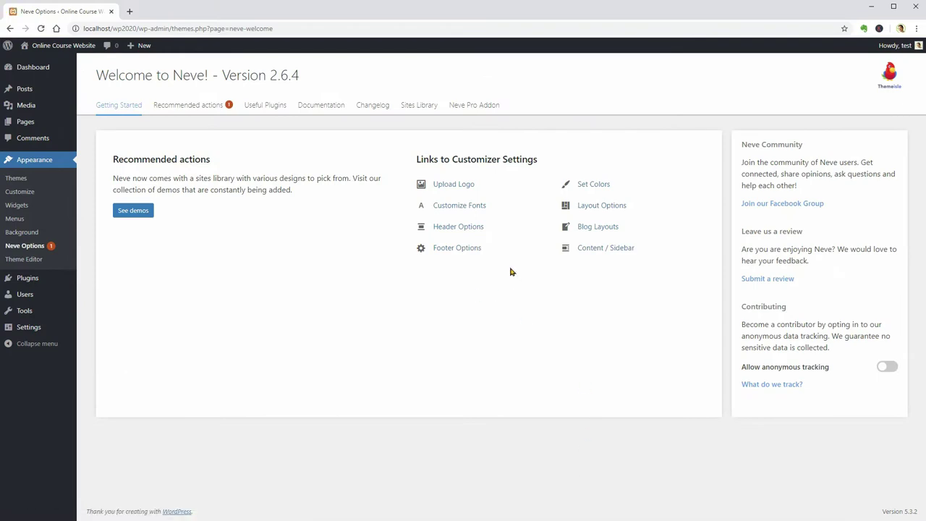
click(475, 108)
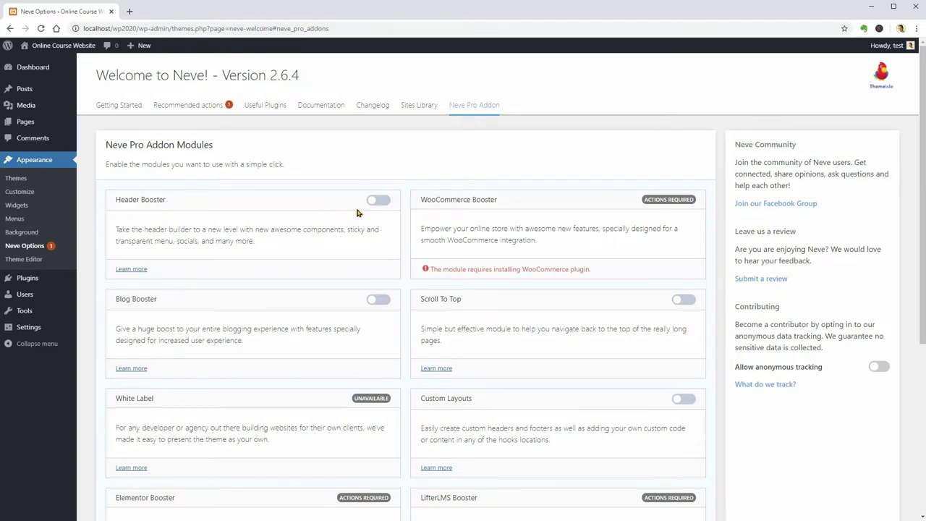
click(375, 201)
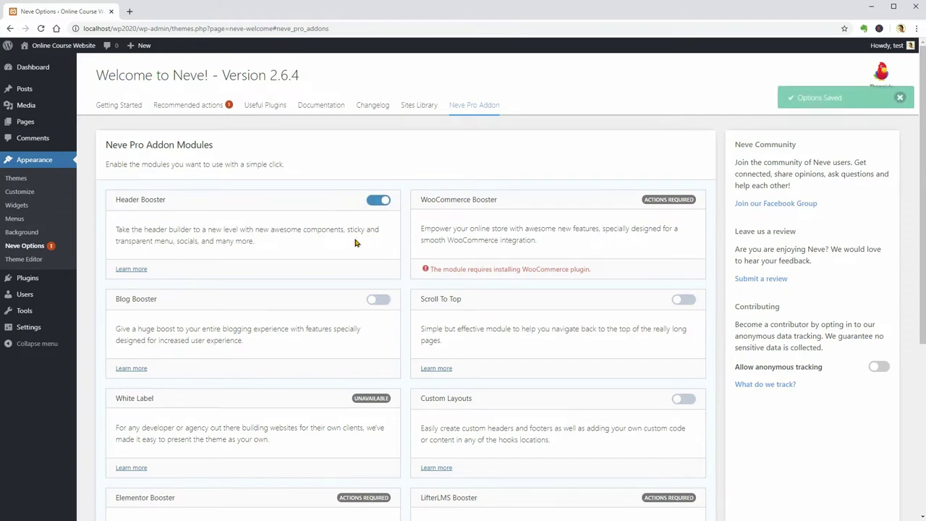
click(378, 301)
scroll(572, 424, down, 2)
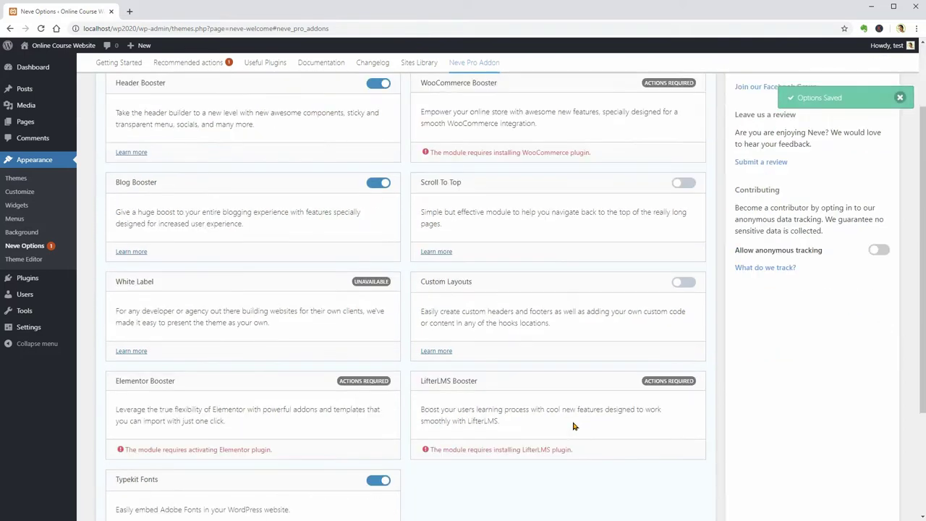
scroll(513, 370, up, 2)
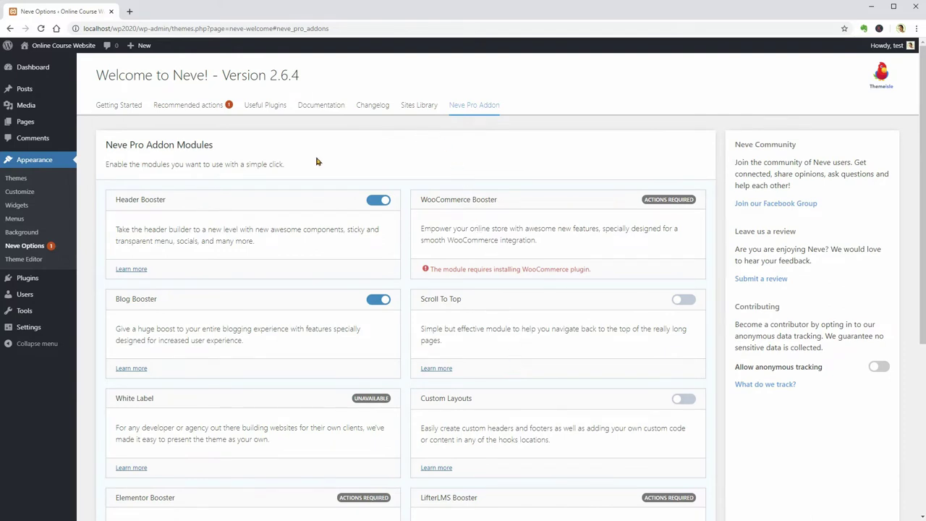
click(22, 183)
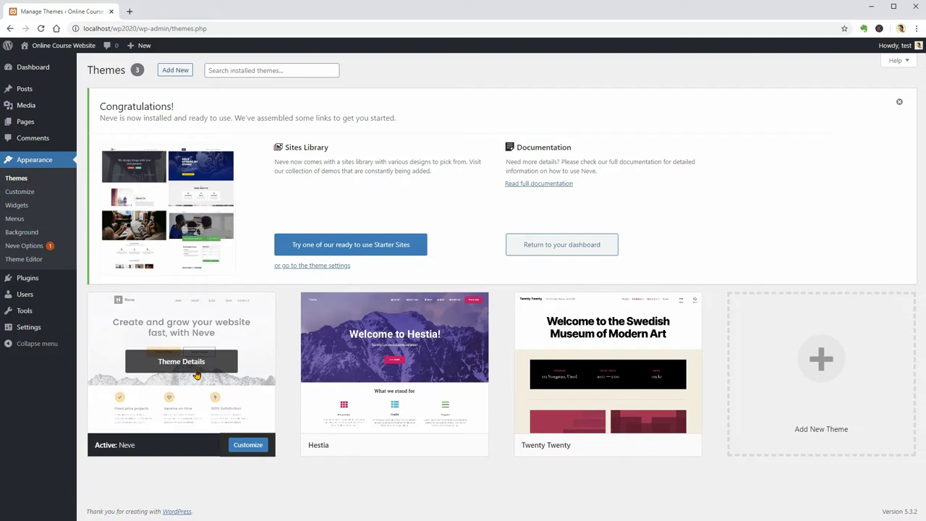
Deactivate the Neve Pro Addon plugin
mouse_move(38, 284)
click(116, 281)
click(129, 231)
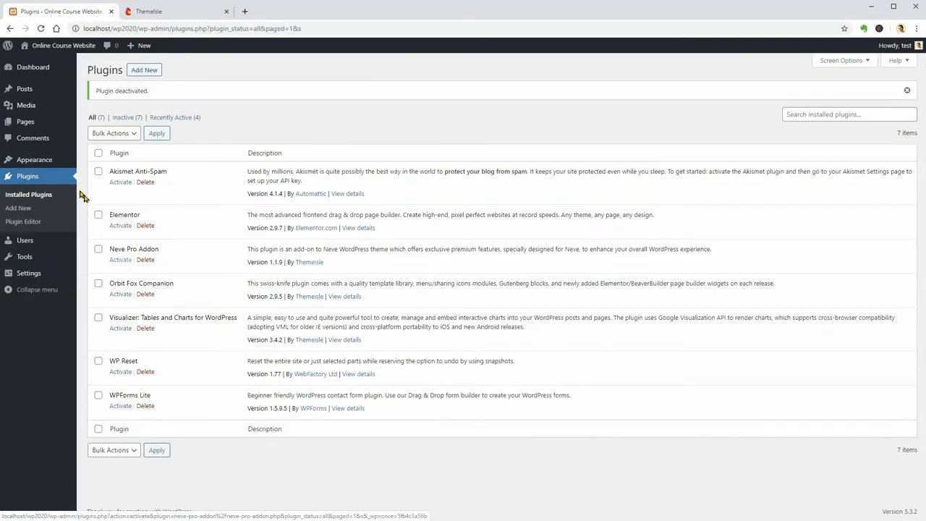
mouse_move(49, 163)
click(94, 163)
Delete the Twenty Twenty and Hestia themes
click(610, 362)
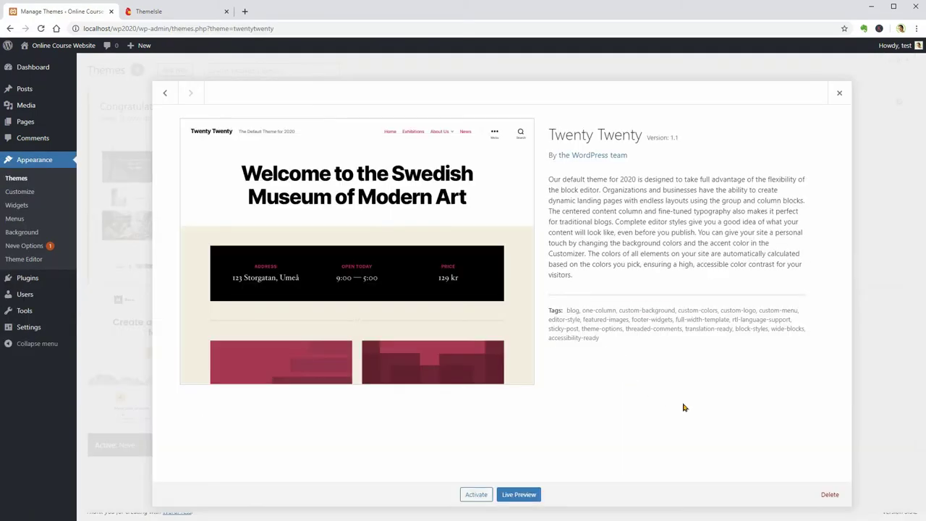
click(830, 494)
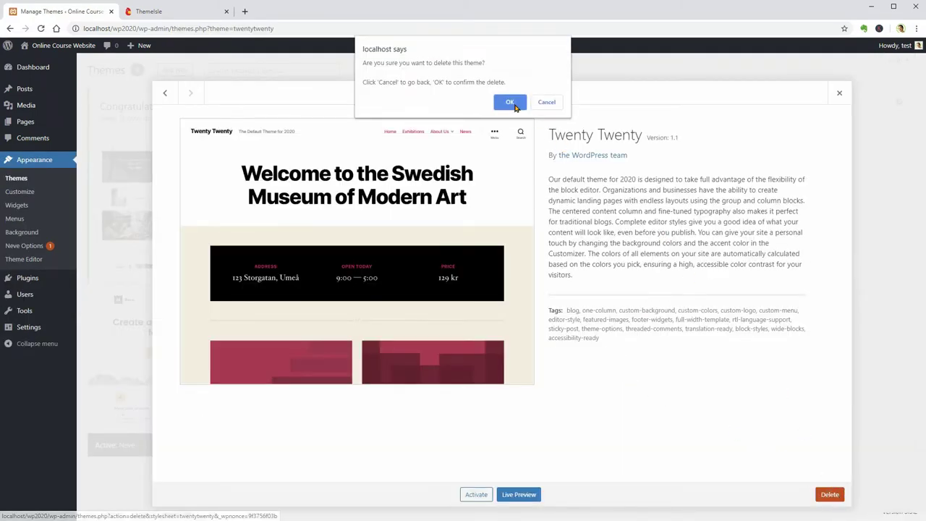
click(511, 104)
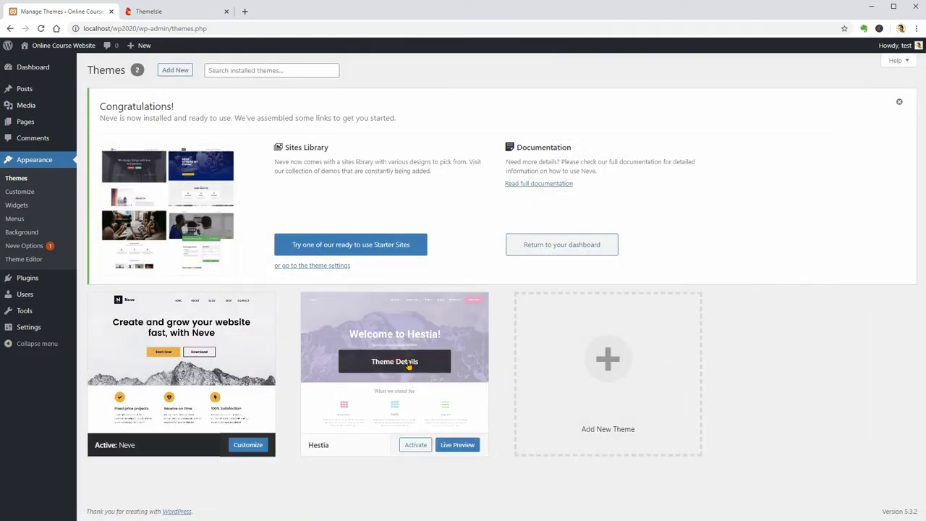
click(409, 365)
click(829, 494)
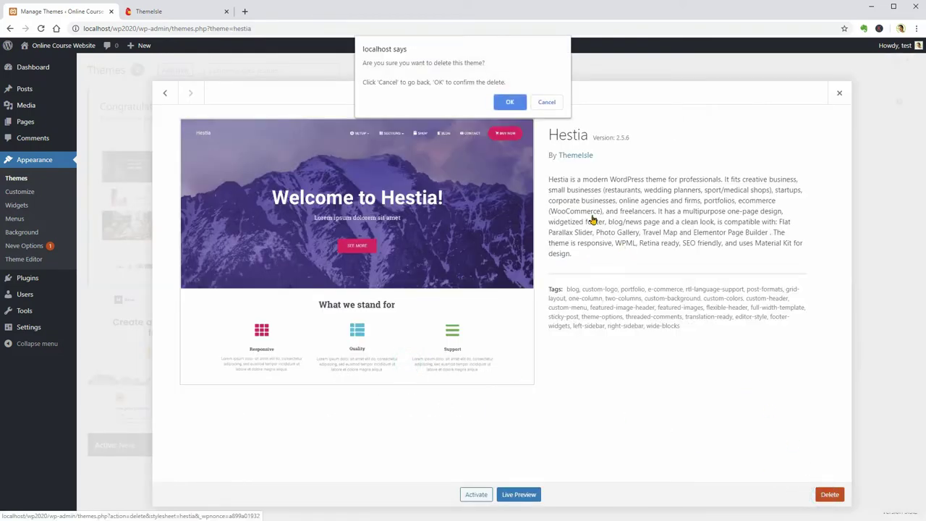
click(508, 101)
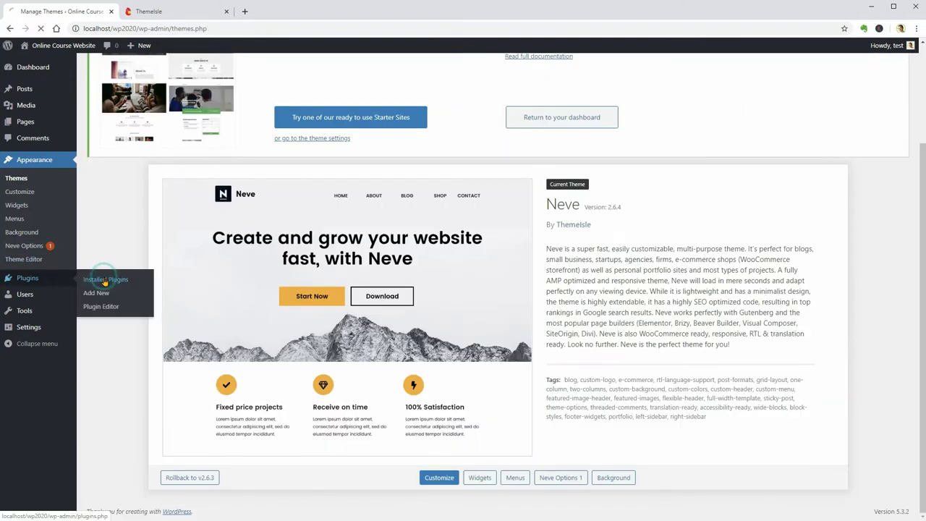
Bulk-delete the WP Reset and Akismet Anti-Spam plugins
click(101, 279)
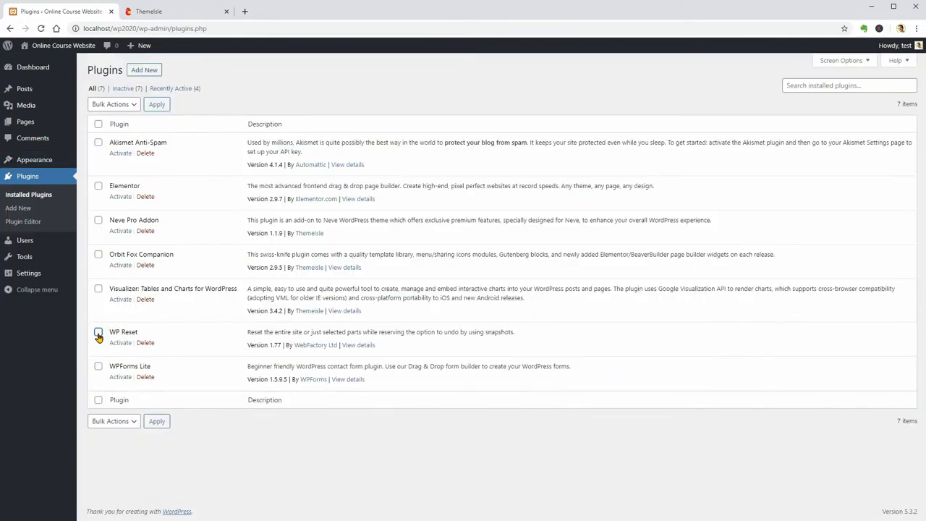
click(99, 334)
click(98, 143)
click(110, 105)
click(115, 182)
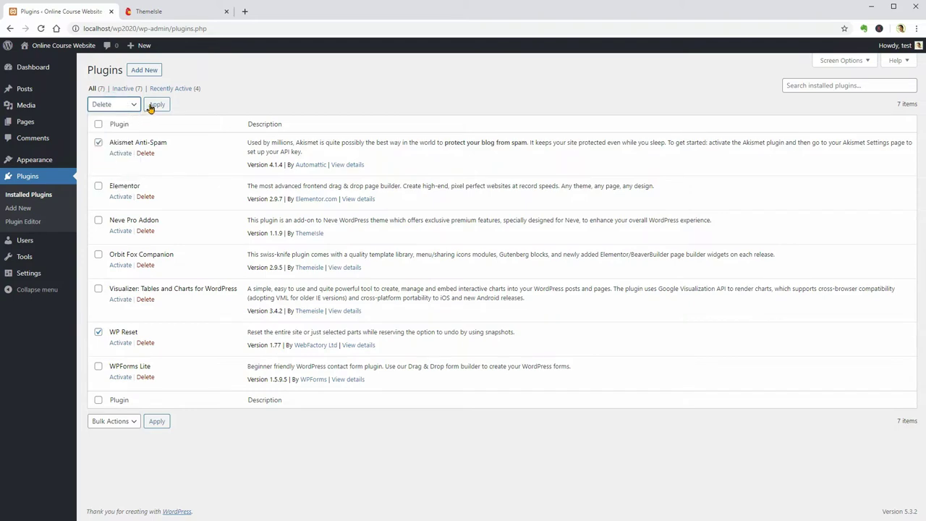
click(156, 104)
click(510, 93)
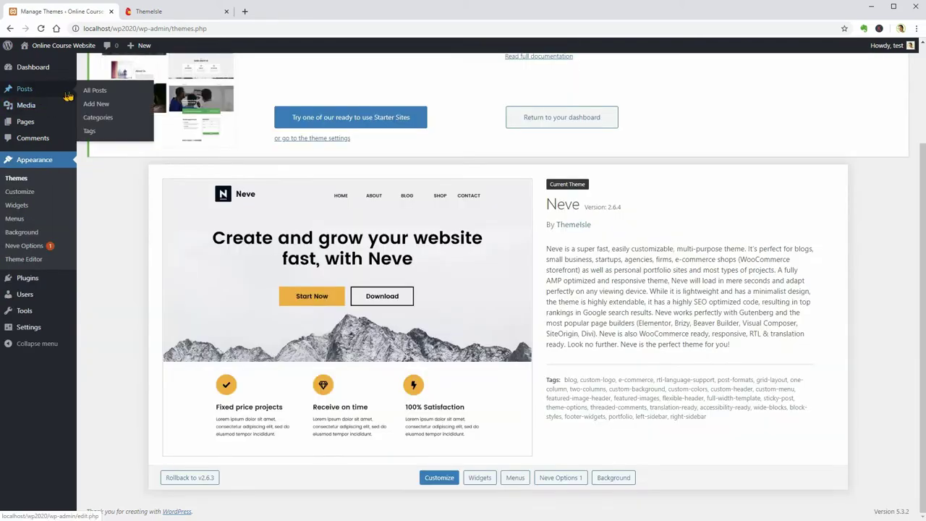
Move the Hello world! post to the trash and view trashed posts
click(87, 94)
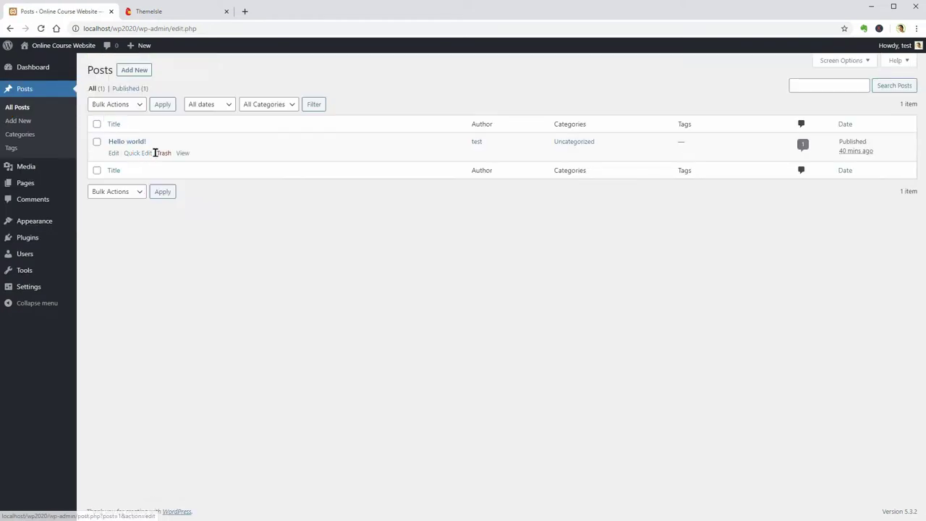
click(163, 154)
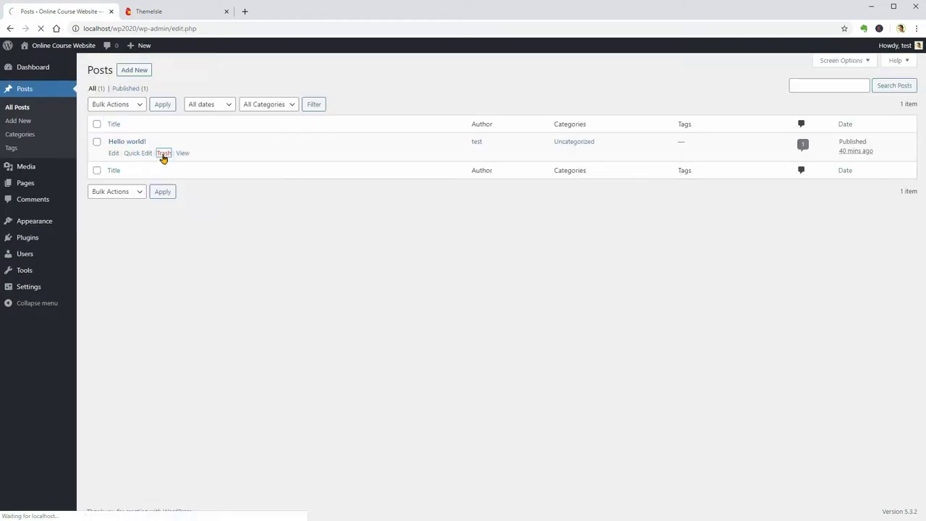
click(121, 118)
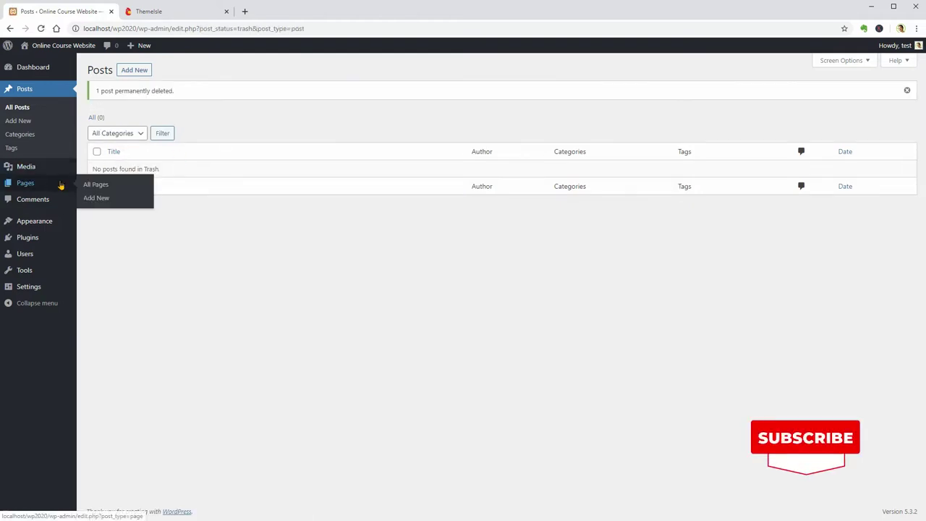
Trash the Sample Page and permanently delete it from the Trash
click(94, 184)
click(164, 183)
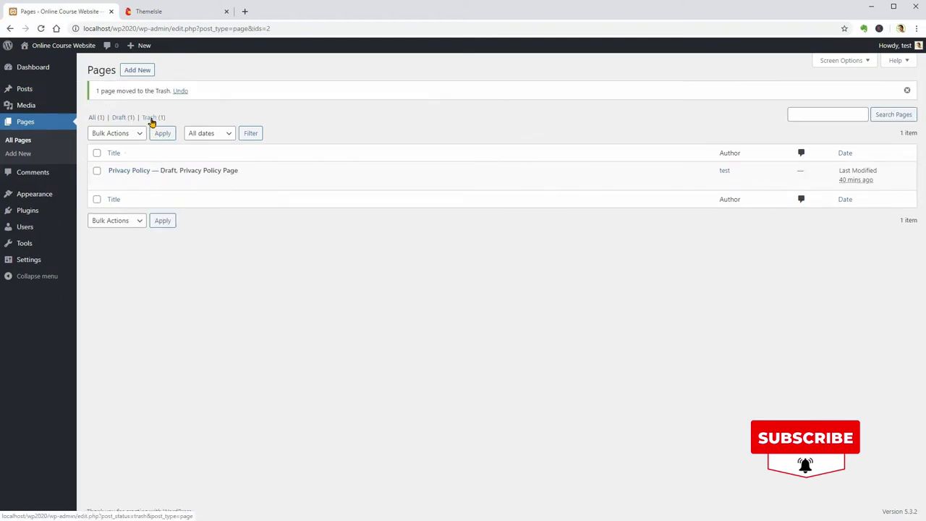
click(152, 120)
click(161, 154)
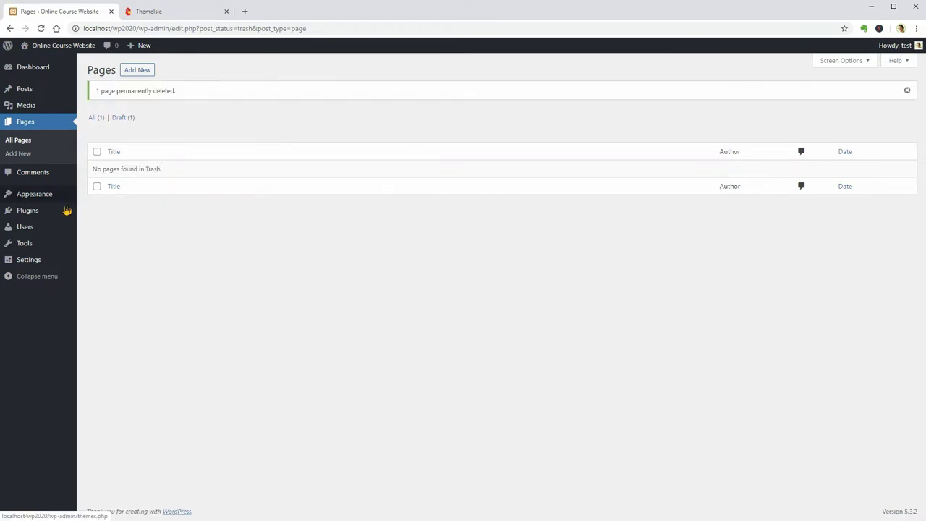
Reactivate the Neve Pro Addon plugin
mouse_move(63, 212)
click(104, 209)
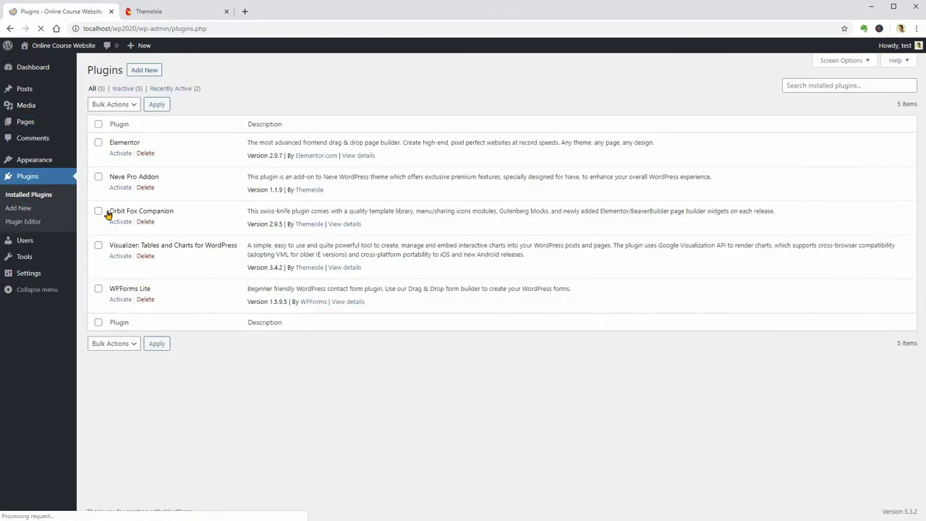
click(116, 187)
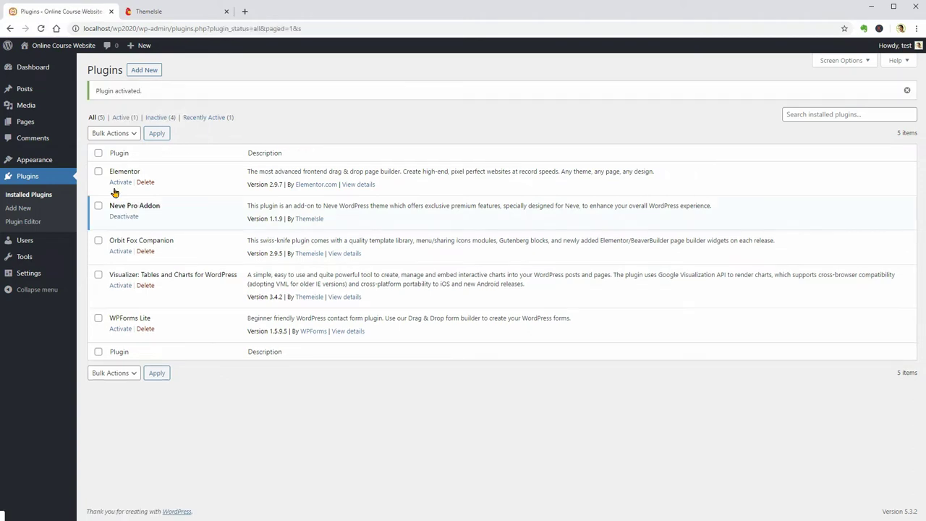
click(163, 12)
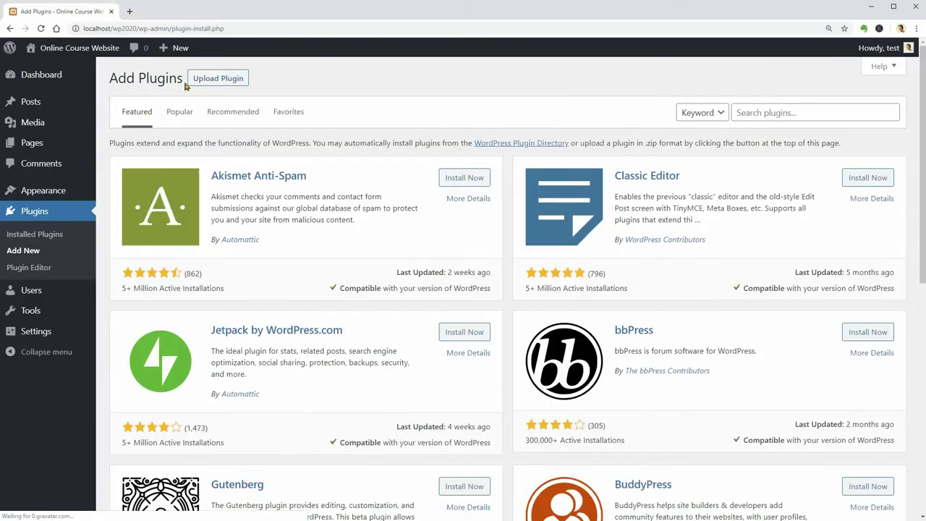
Search 'lifter lms', then install and activate the LifterLMS plugin
click(753, 113)
text(lifter lms)
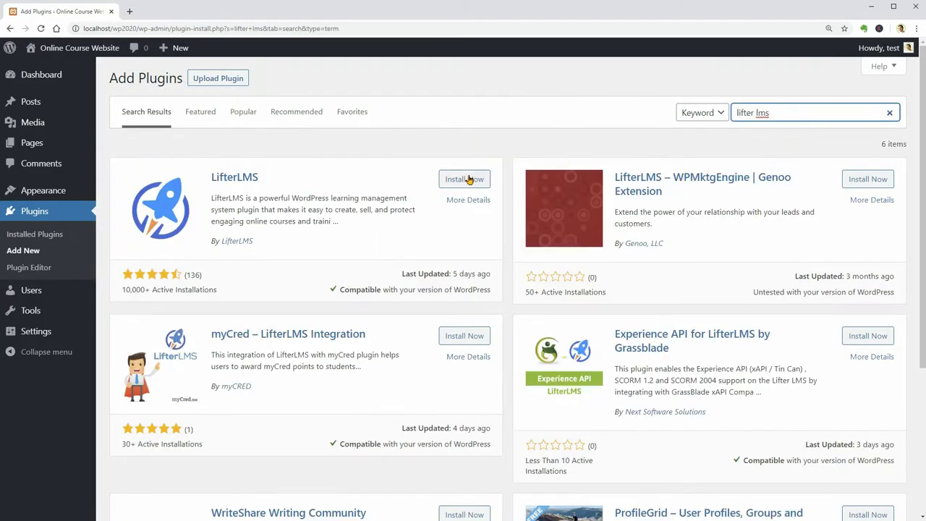
click(461, 182)
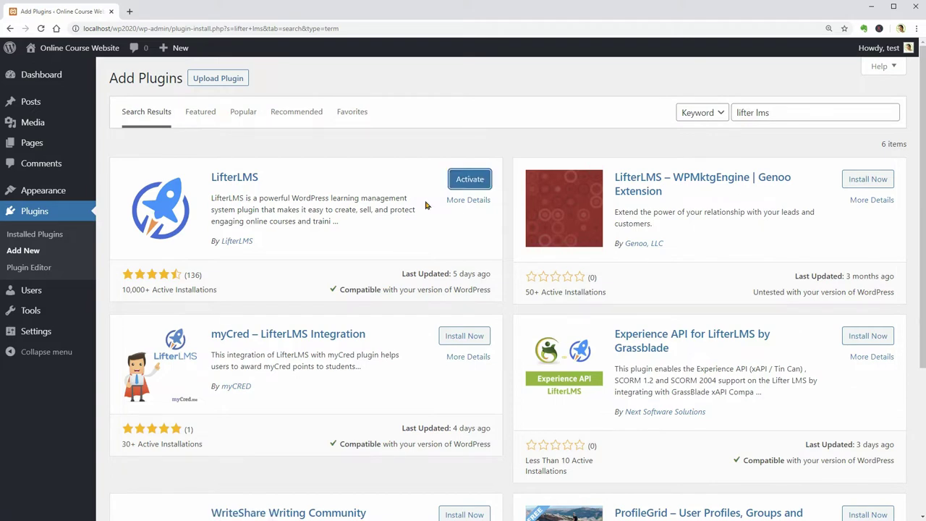
click(466, 182)
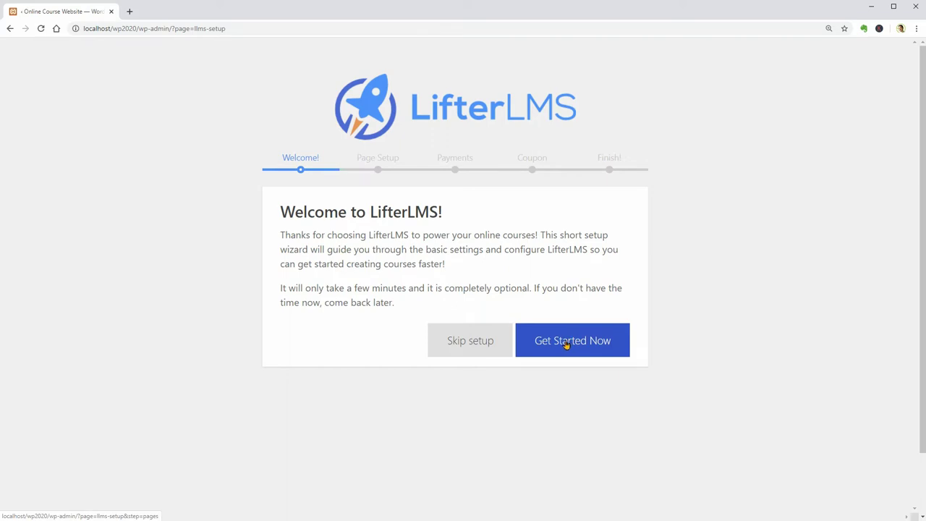
Accept default LifterLMS pages and US dollar payments, decline data sharing, install the sample course
click(569, 344)
scroll(638, 191, down, 2)
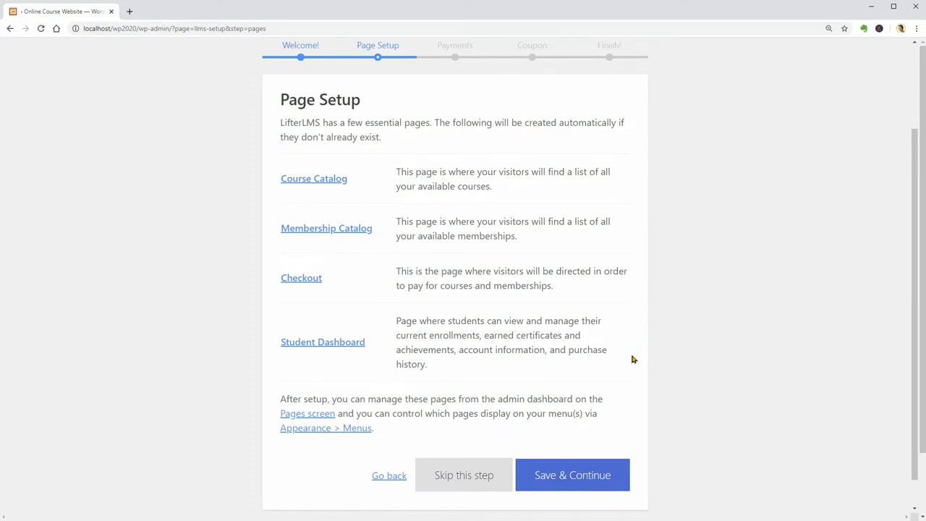
click(563, 475)
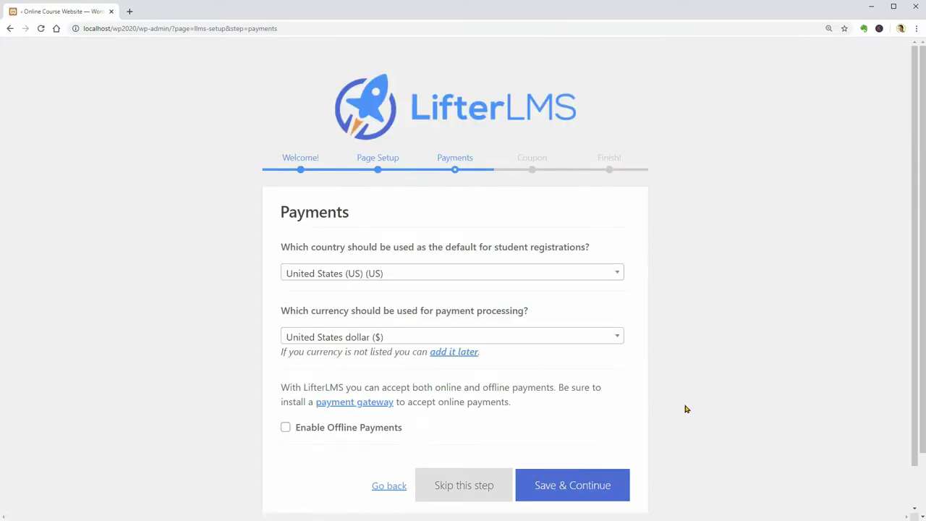
click(593, 474)
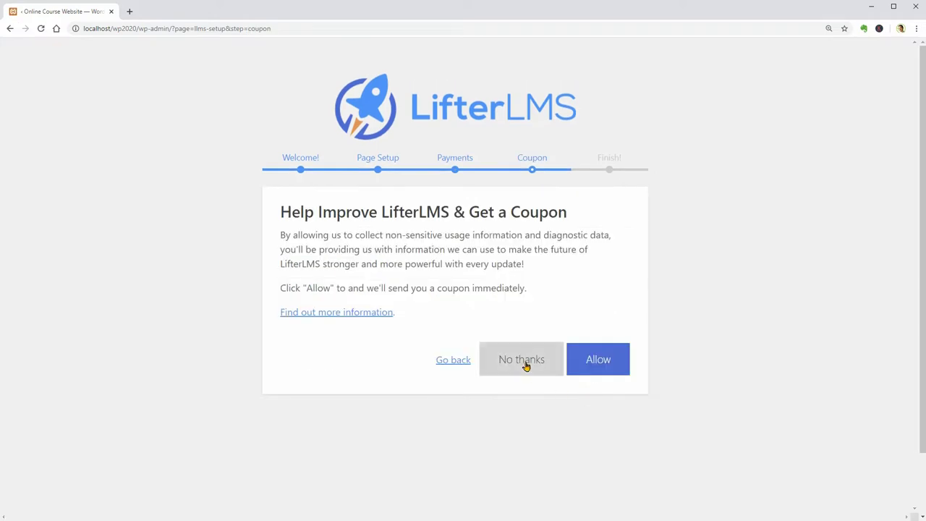
click(527, 366)
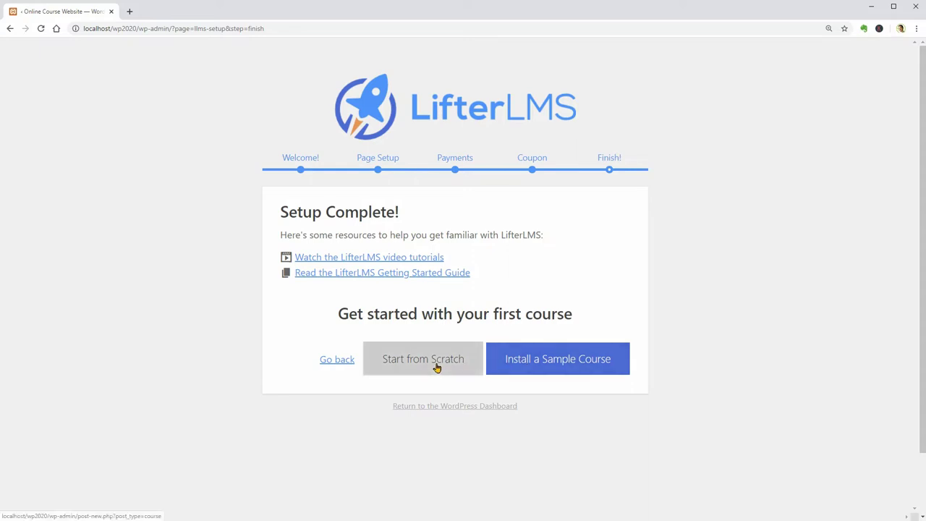
click(553, 367)
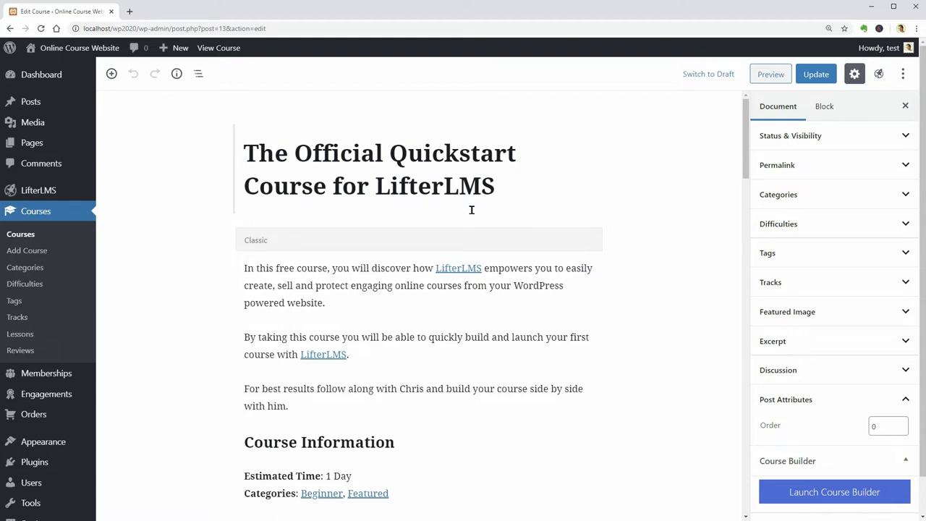
Highlight the course title and convert the Classic content block to separate blocks
click(383, 182)
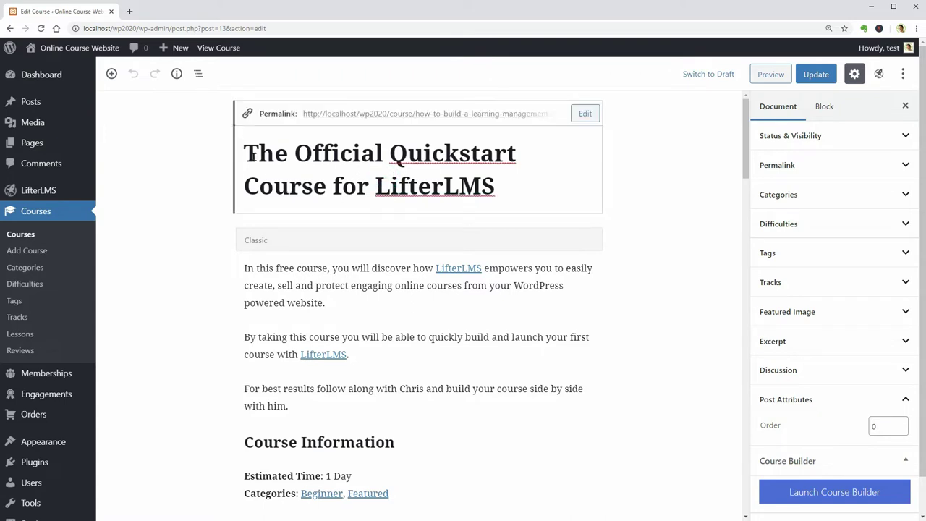
drag(247, 153, 535, 190)
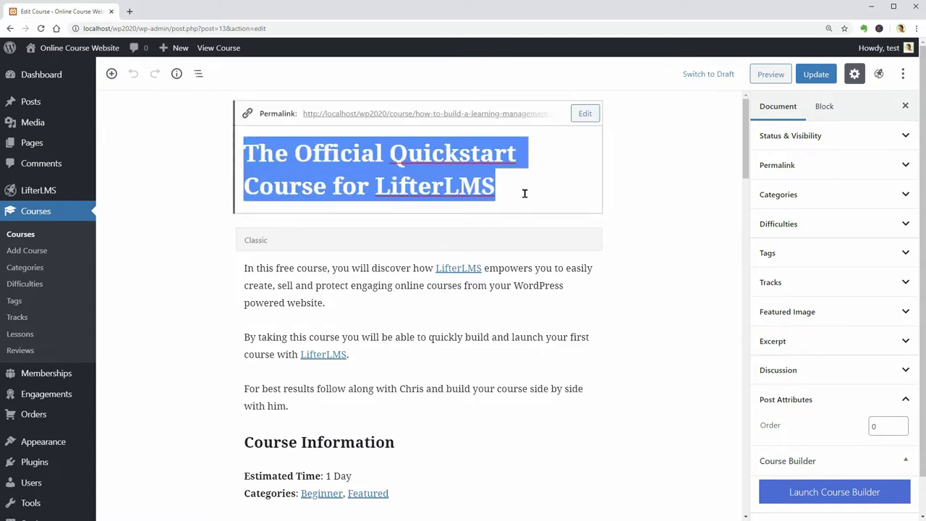
click(406, 283)
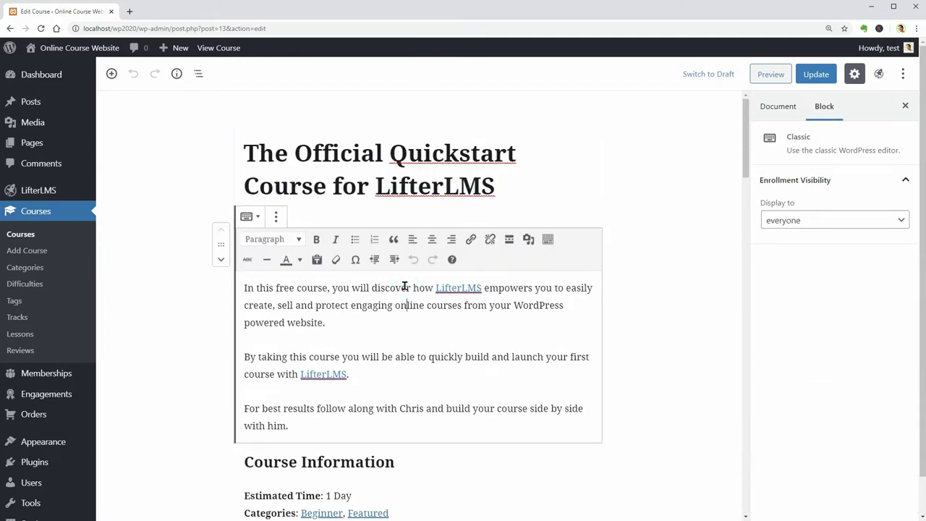
click(277, 217)
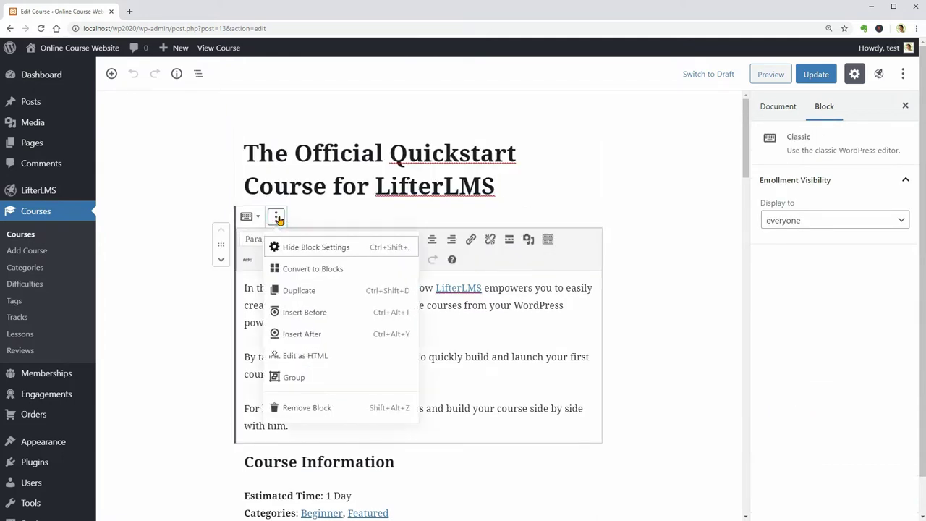
click(313, 268)
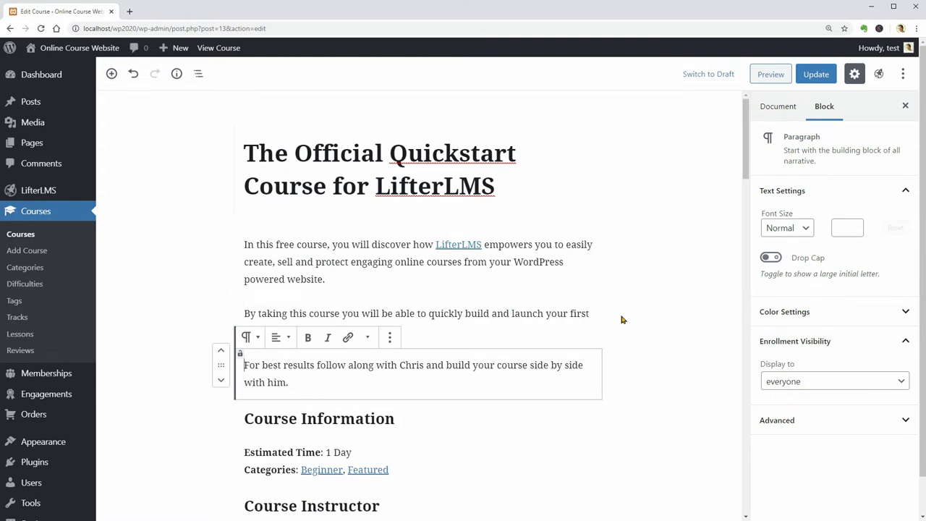
Select the instructor card and the Start Today pricing table blocks further down
scroll(621, 319, down, 5)
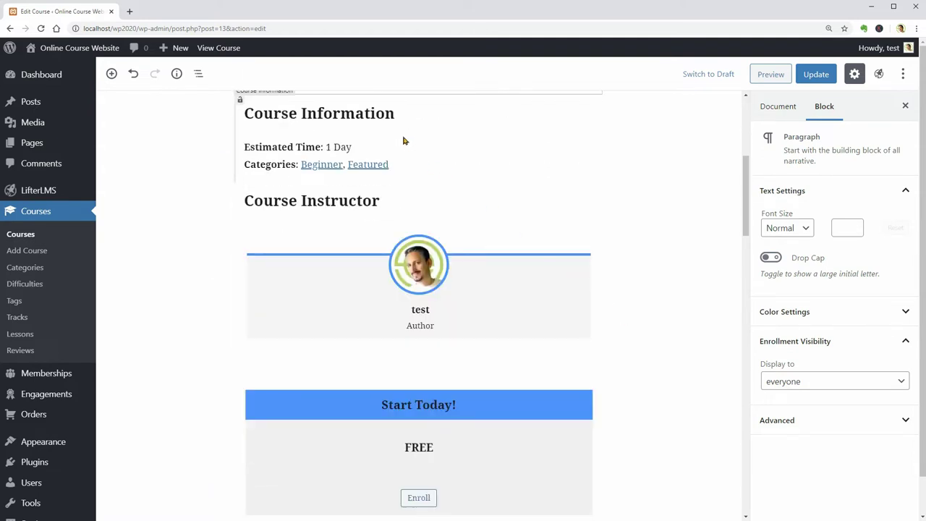
click(481, 305)
scroll(481, 346, down, 2)
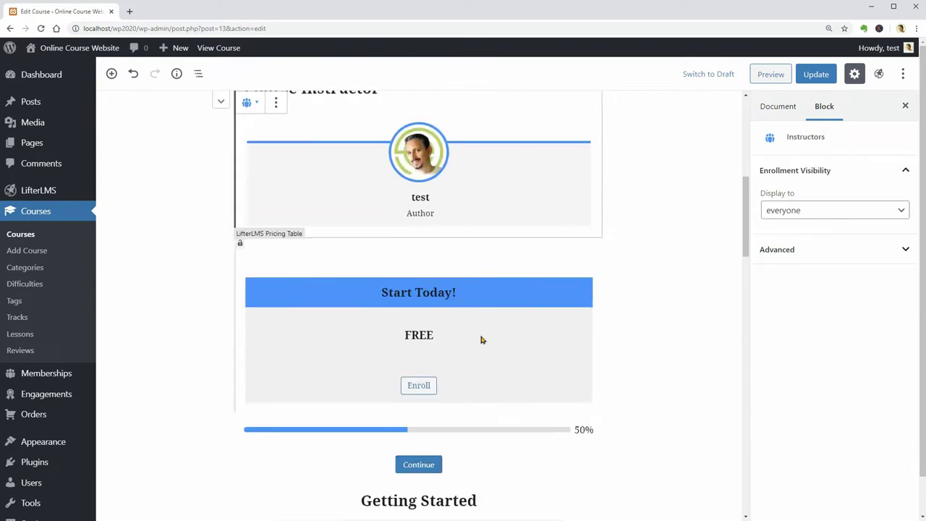
click(482, 348)
scroll(466, 344, down, 5)
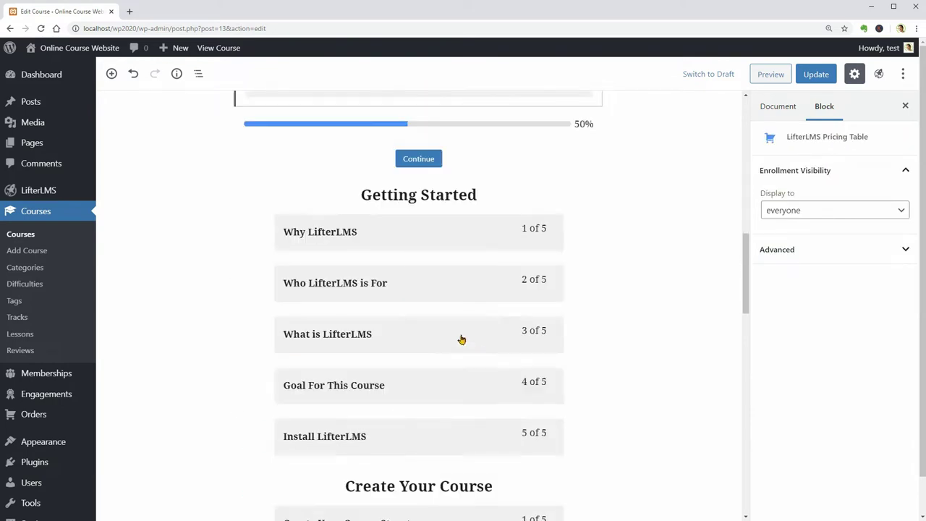
Browse the LifterLMS Blocks group, then launch the Course Builder from the document settings
click(112, 74)
click(306, 152)
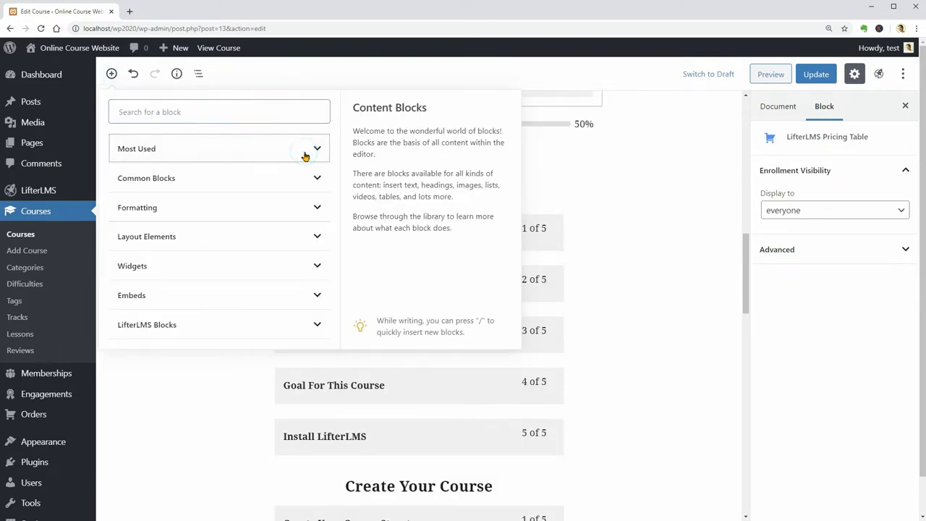
click(282, 325)
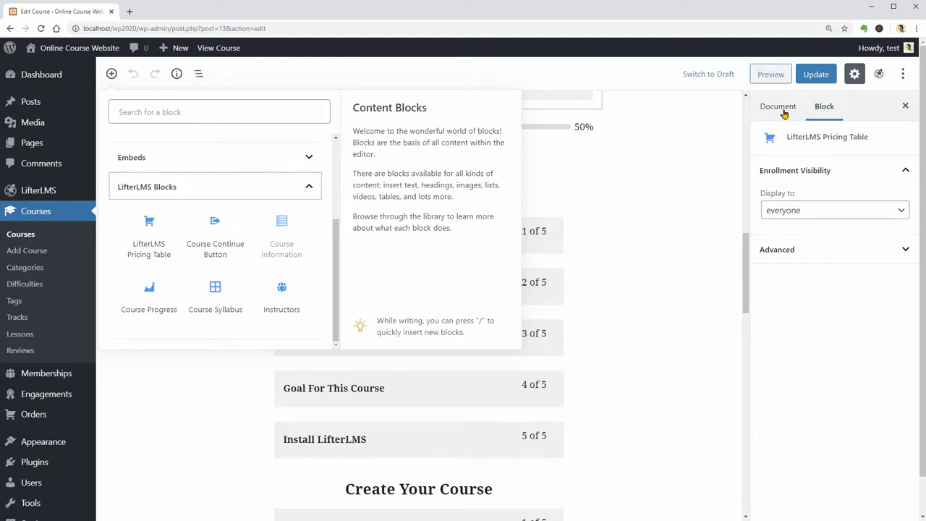
click(782, 110)
scroll(810, 333, down, 1)
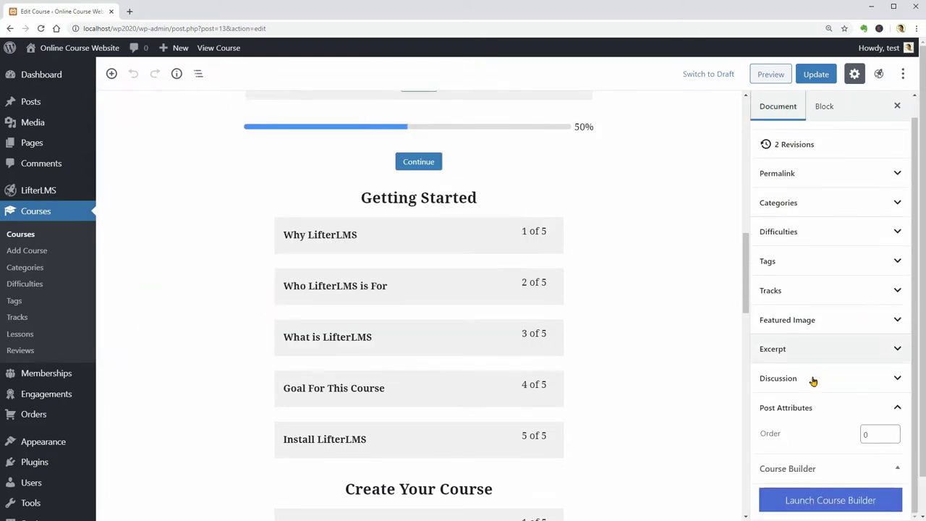
click(840, 505)
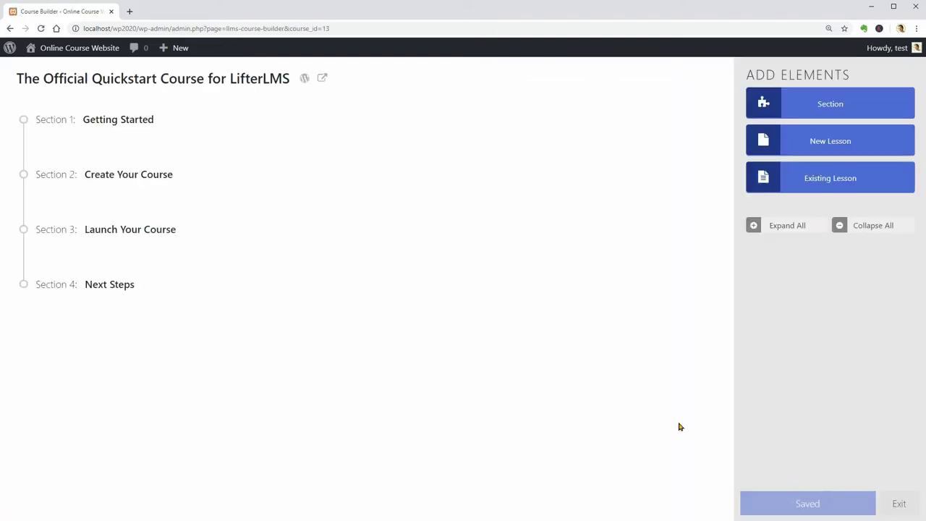
Expand all sections and open the Why LifterLMS lesson's settings, toggling its published status off and on
click(787, 228)
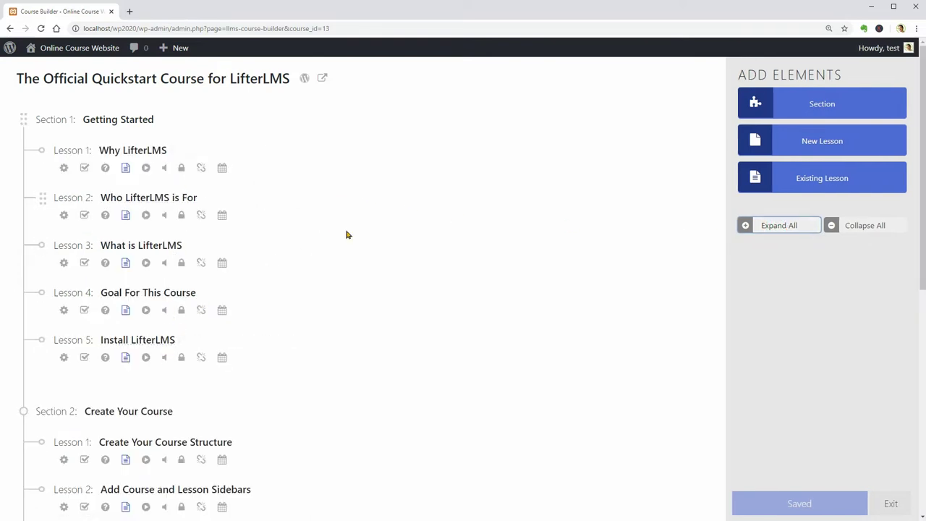
click(64, 171)
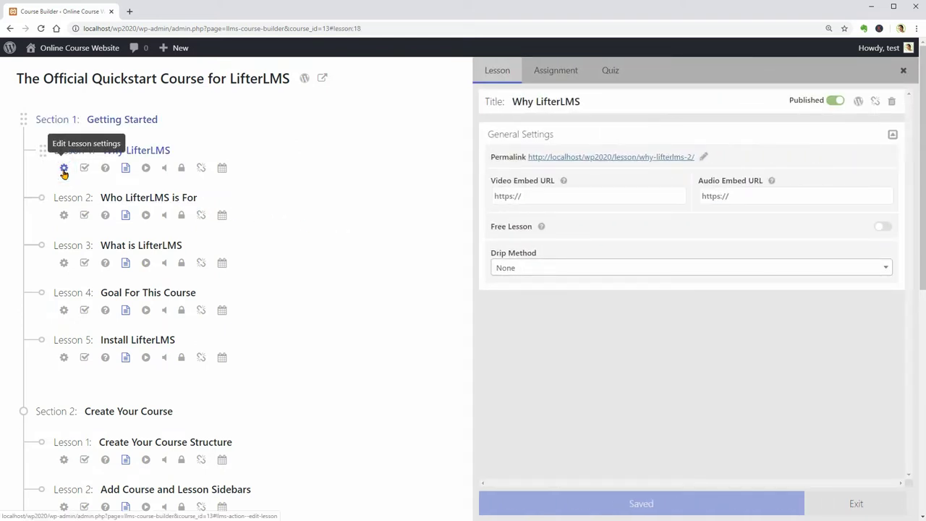
click(553, 192)
click(756, 196)
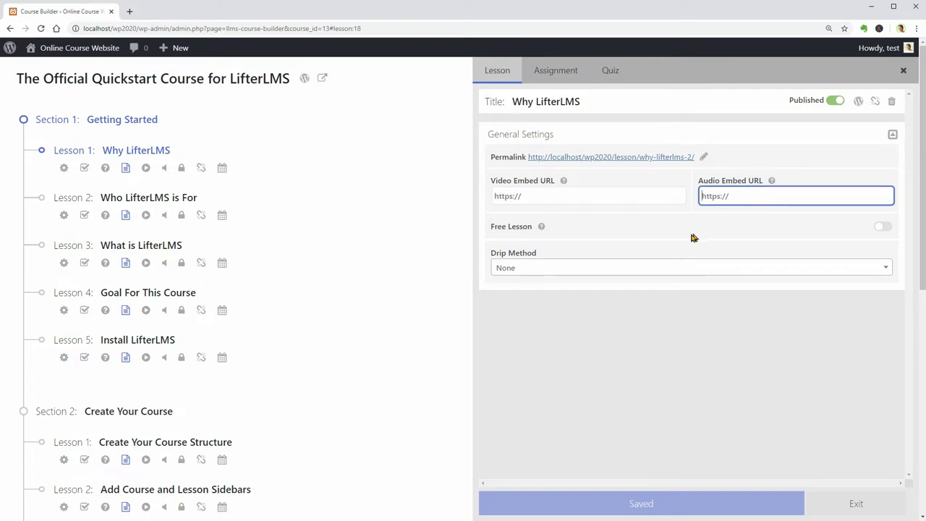
click(705, 158)
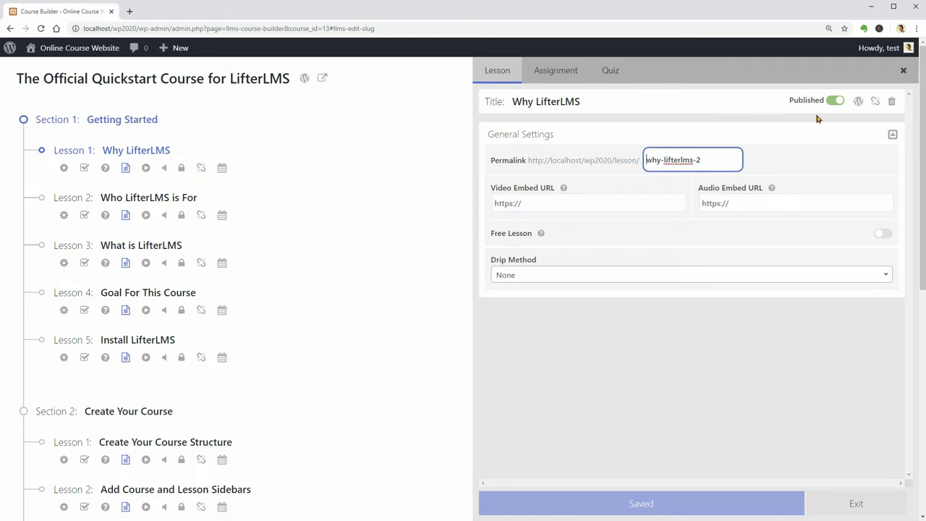
click(836, 102)
click(835, 102)
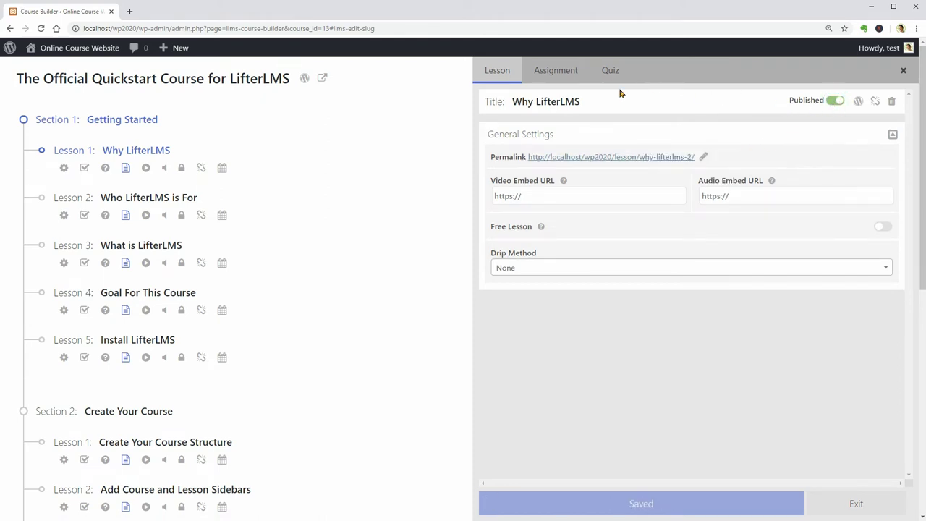
Check the lesson's Assignment and Quiz tabs, then return to its general settings
click(566, 75)
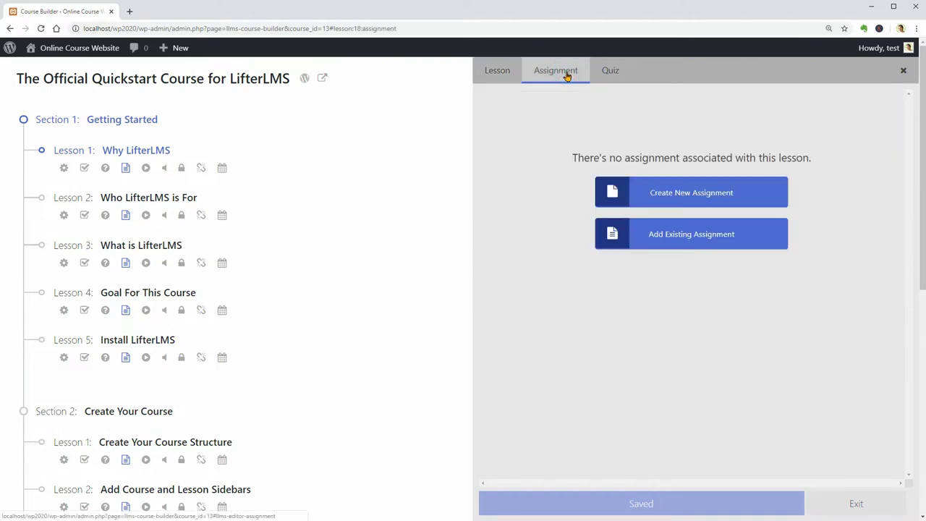
click(619, 74)
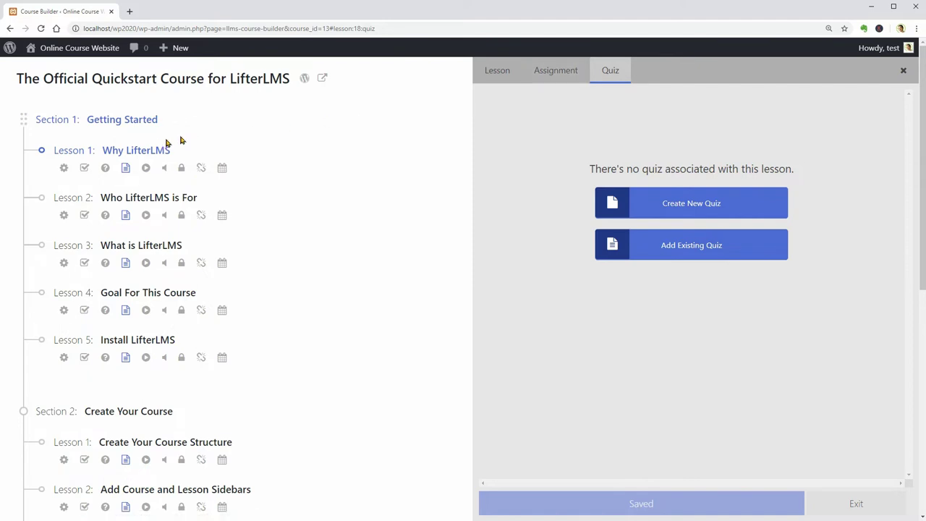
click(116, 150)
drag(102, 150, 169, 150)
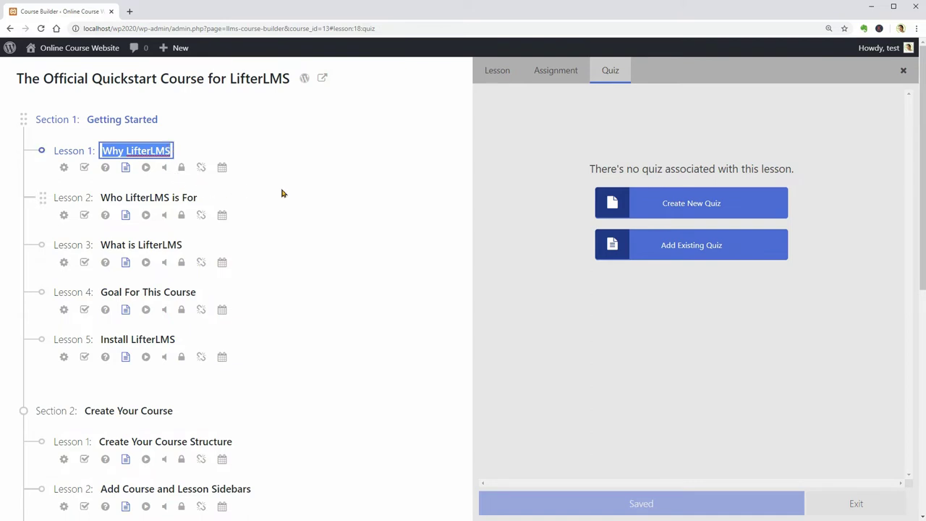
click(498, 75)
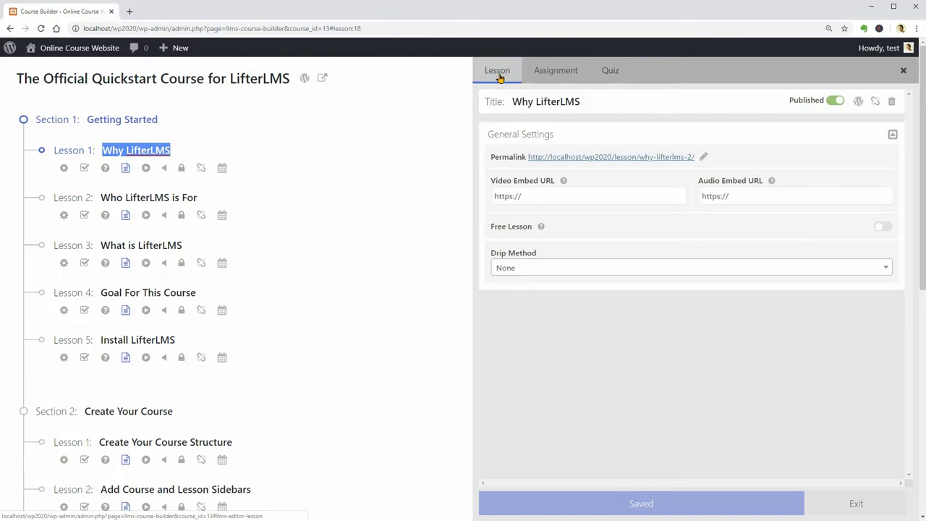
Open the Why LifterLMS lesson in the full editor in a second tab, then unpublish it back in the builder
click(857, 102)
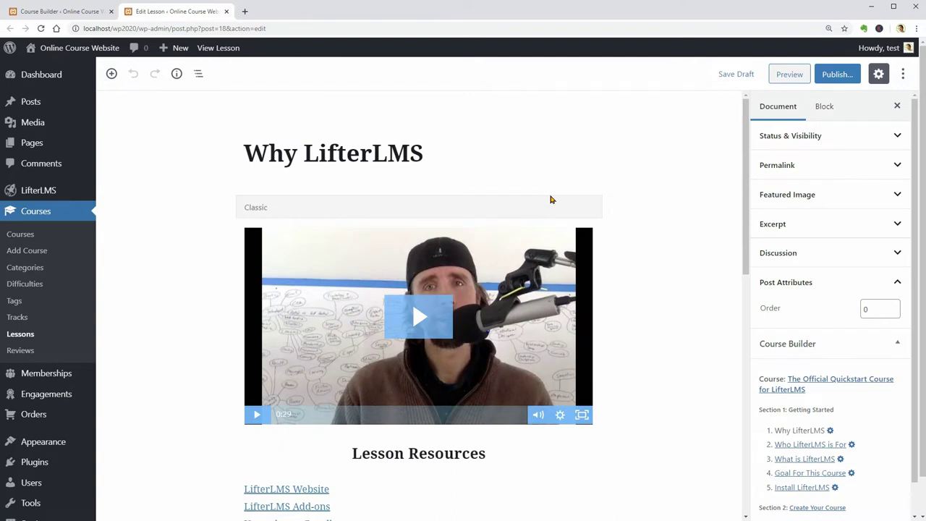
scroll(551, 199, down, 5)
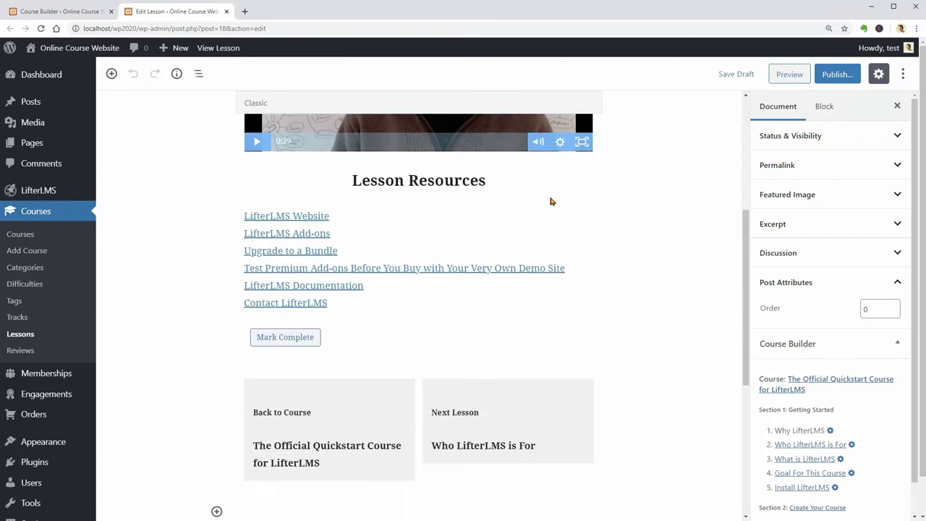
scroll(550, 201, down, 2)
scroll(550, 202, down, 1)
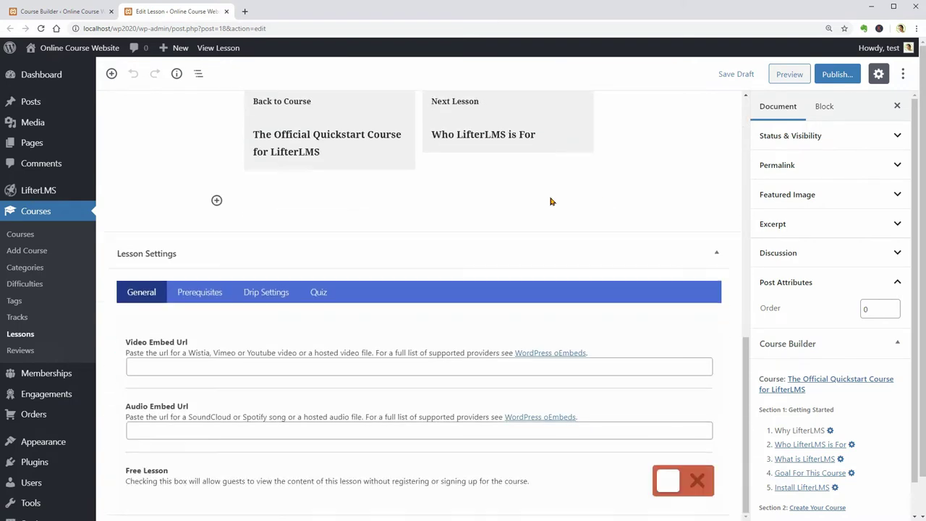
click(69, 12)
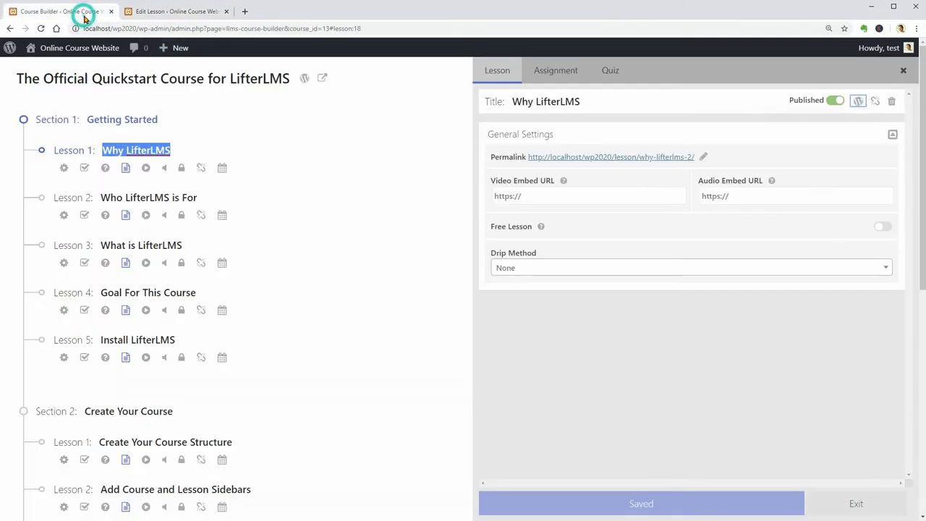
click(834, 104)
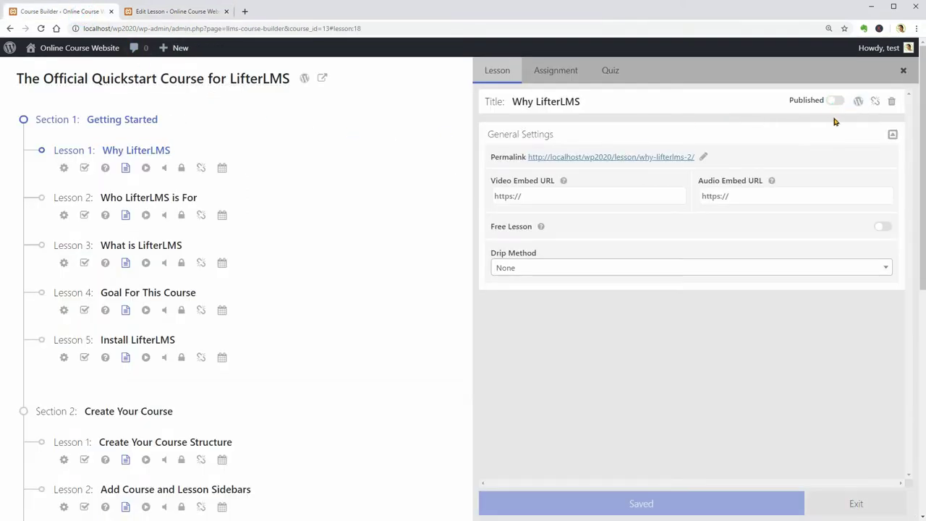
Republish the lesson and try adding an assignment, dismissing the upgrade popup
click(834, 102)
click(565, 77)
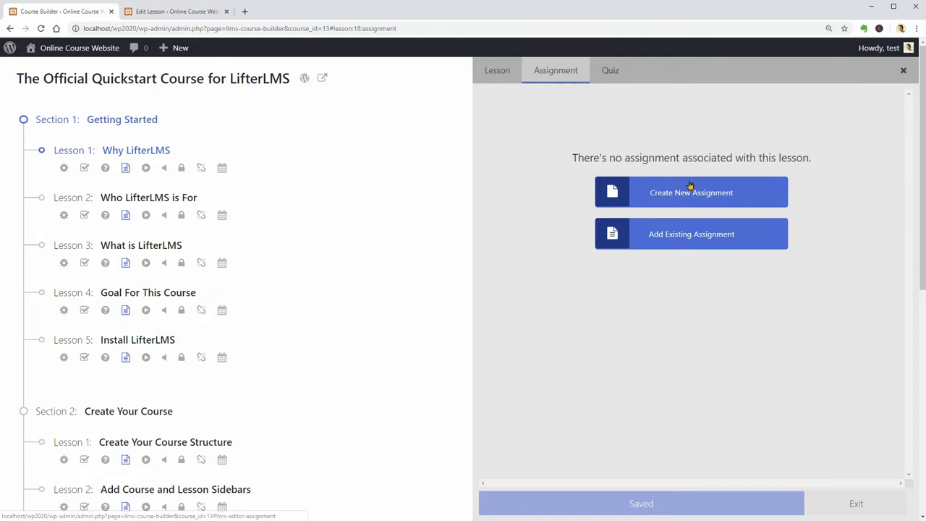
click(693, 191)
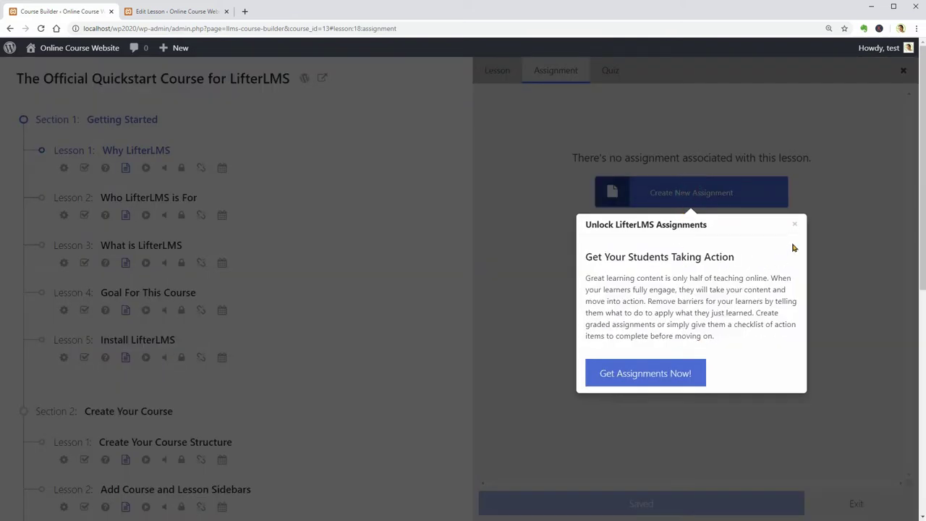
click(795, 225)
Create a quiz for the lesson, toggle Limit Attempts, Time Limit and Randomize, then trash it
click(618, 78)
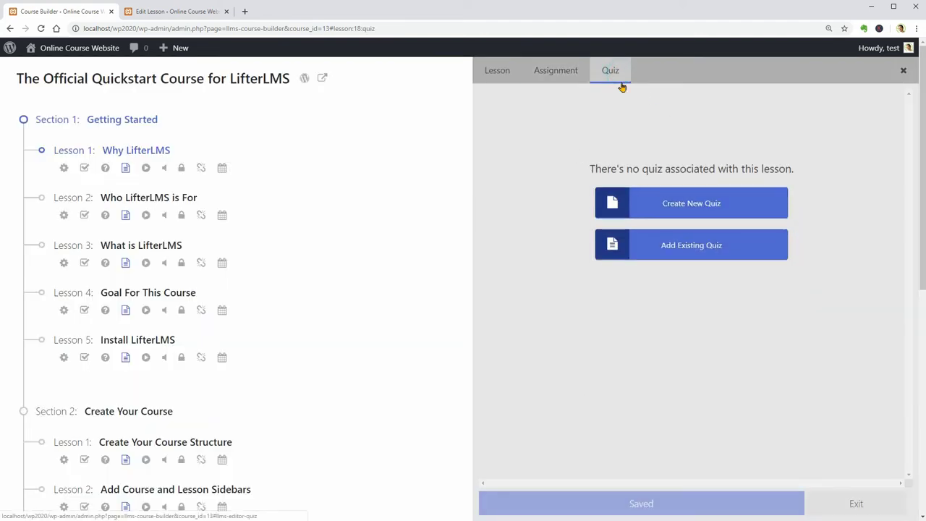
click(705, 203)
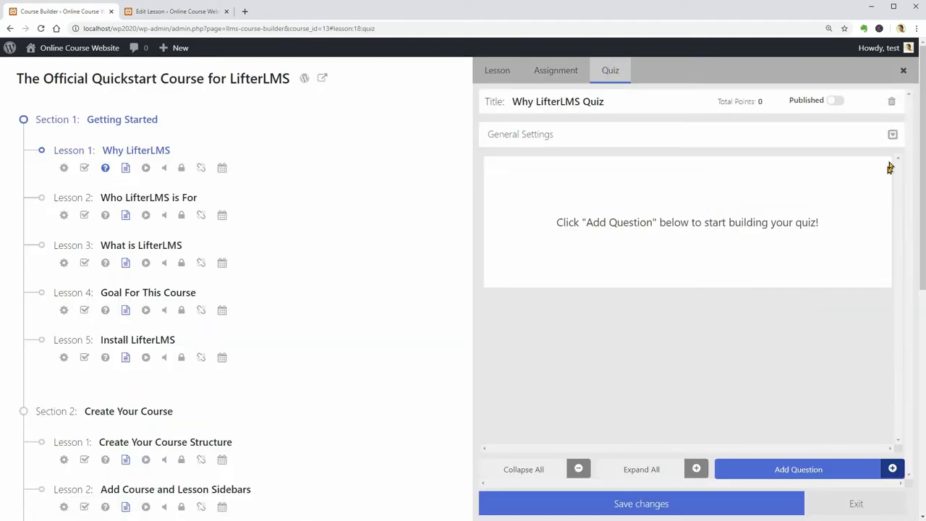
click(894, 134)
click(648, 251)
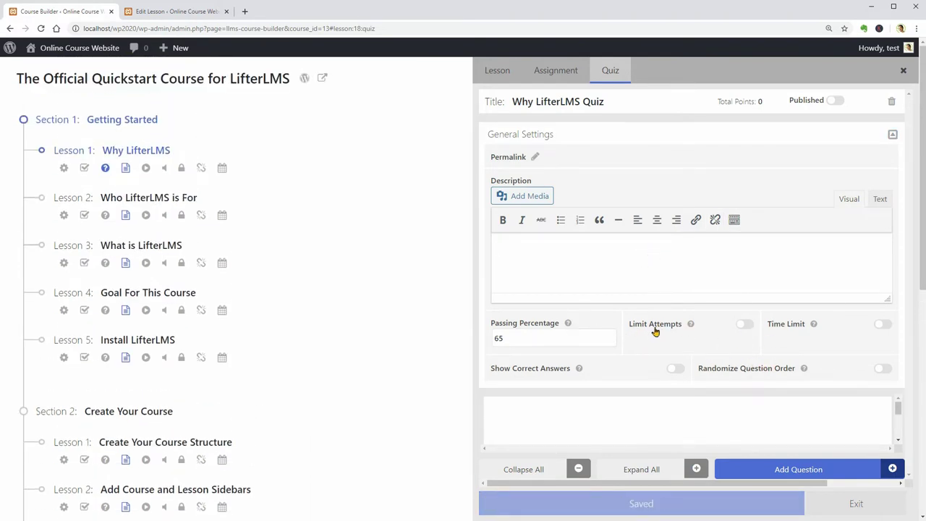
click(743, 327)
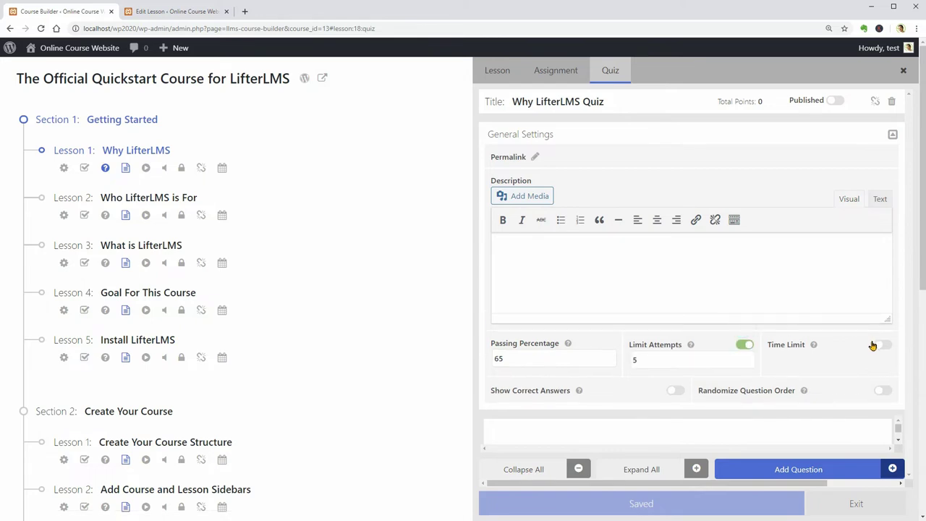
click(880, 347)
click(883, 394)
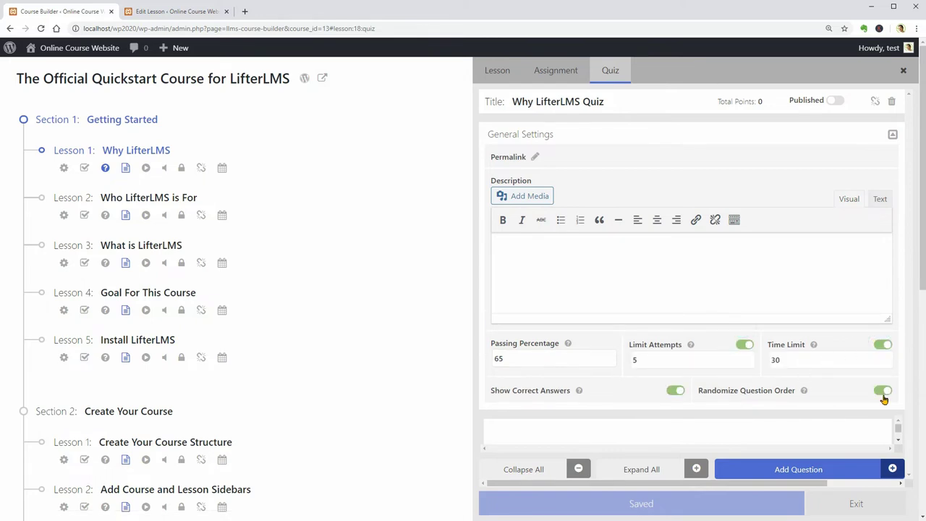
click(891, 102)
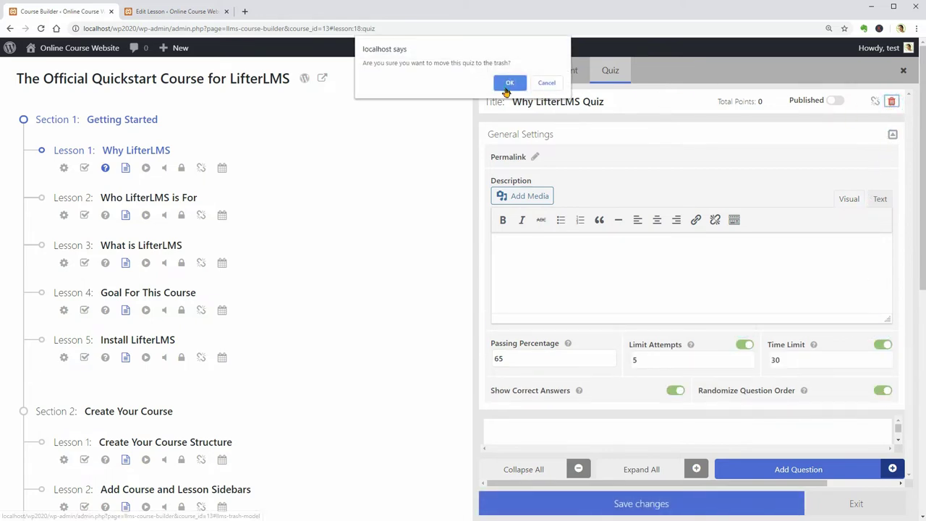
click(509, 84)
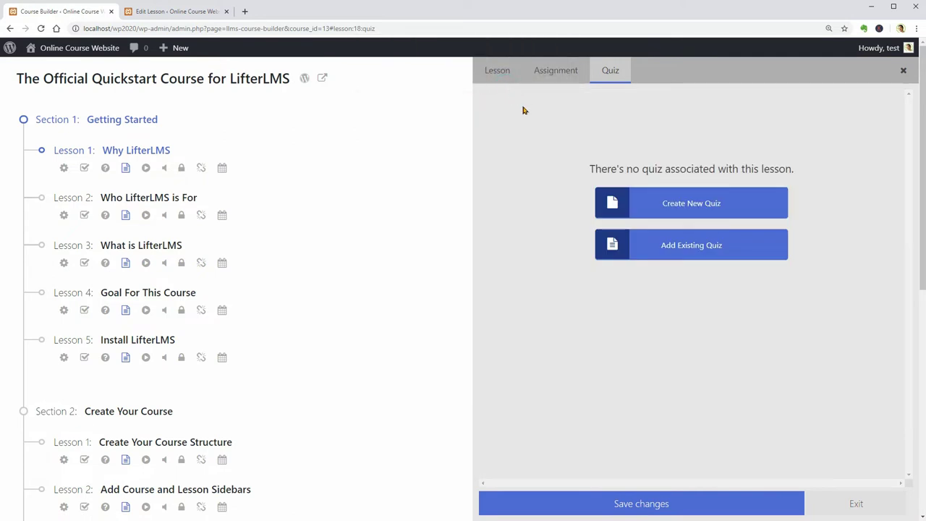
From the lesson editor, go to Appearance > Neve Options and browse the Neve Pro Addon modules
click(182, 11)
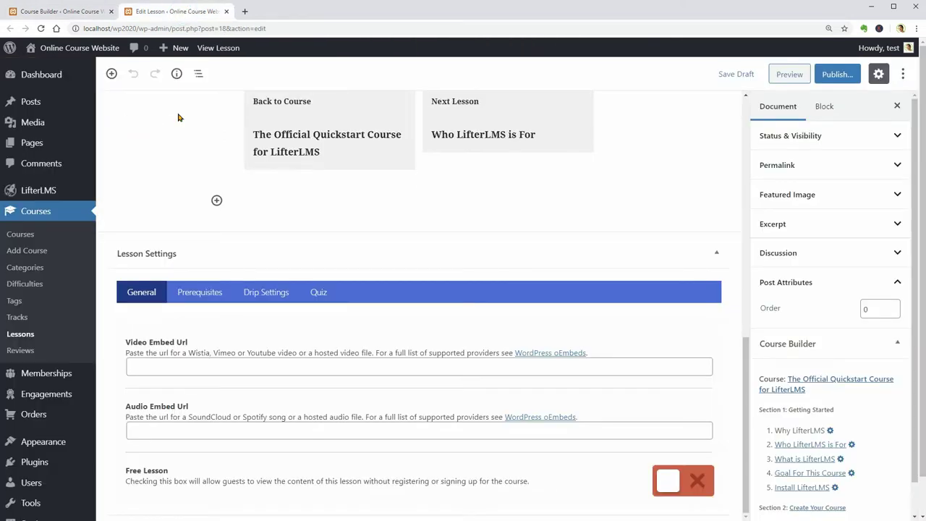
mouse_move(62, 442)
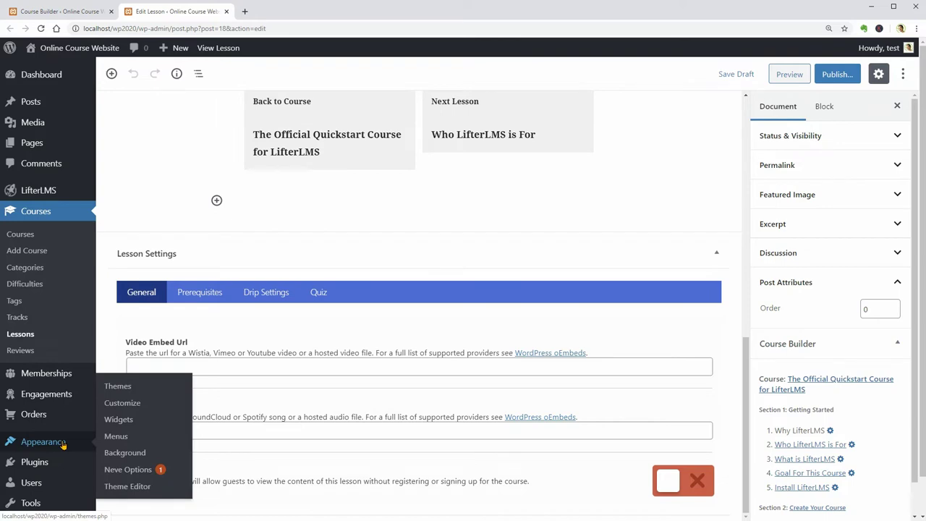
click(136, 472)
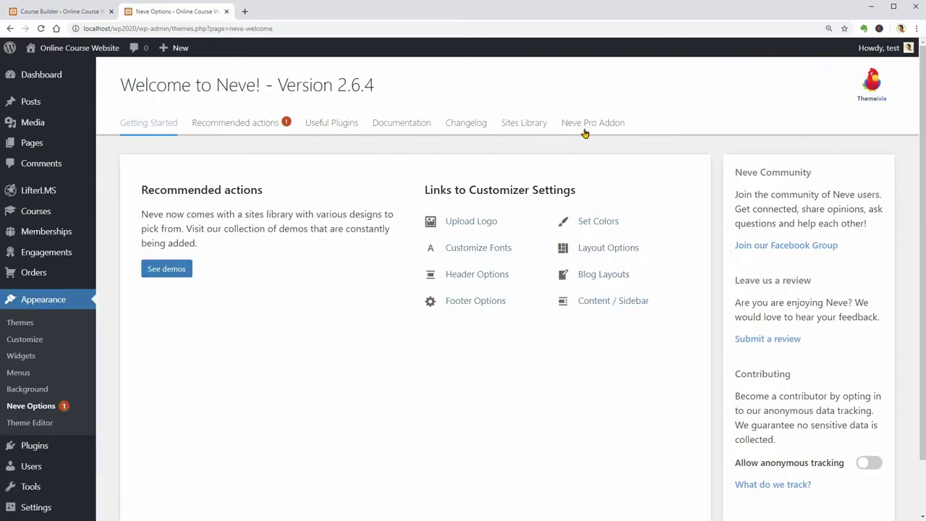
click(586, 132)
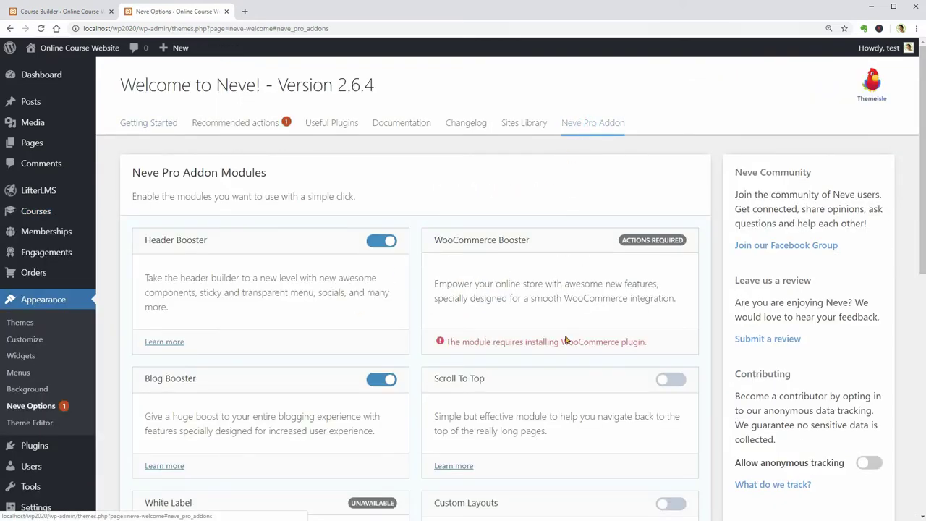
scroll(566, 345, down, 3)
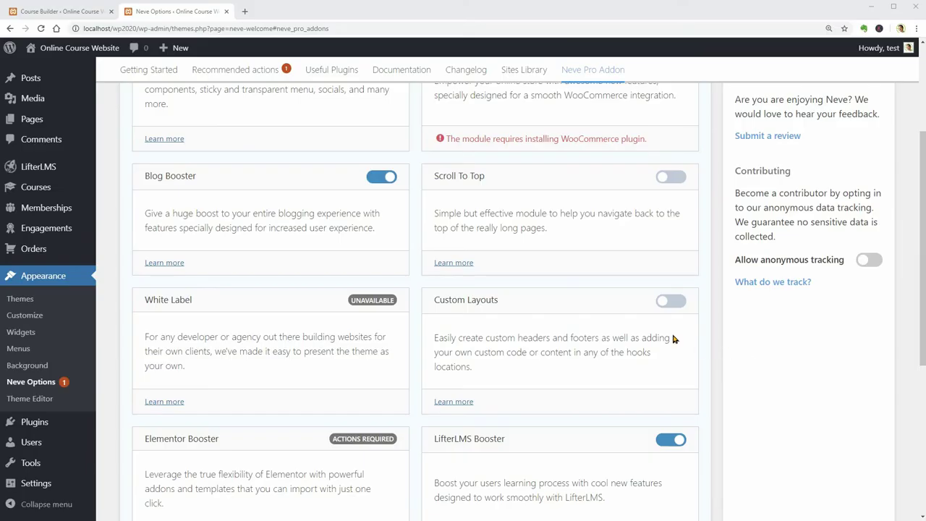
scroll(647, 328, up, 3)
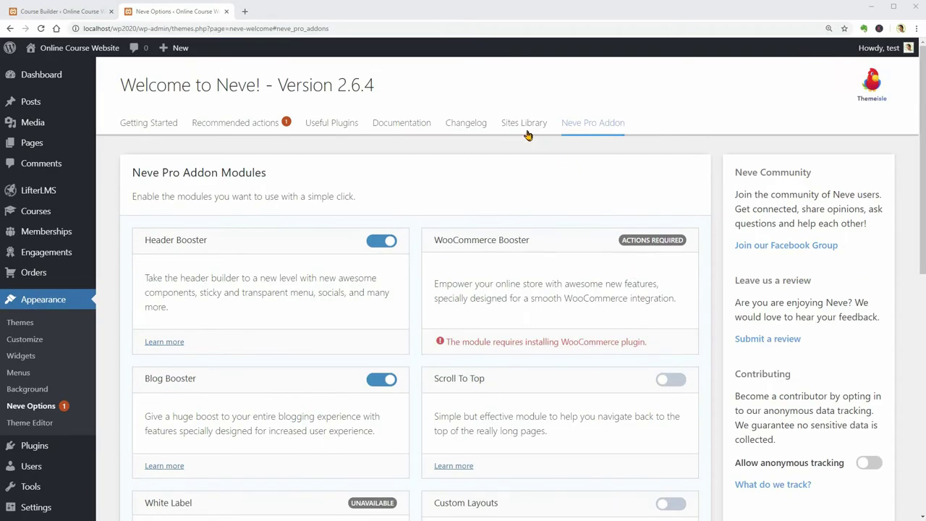
Browse the Elementor starter sites in the Sites Library and preview Online Courses
click(519, 126)
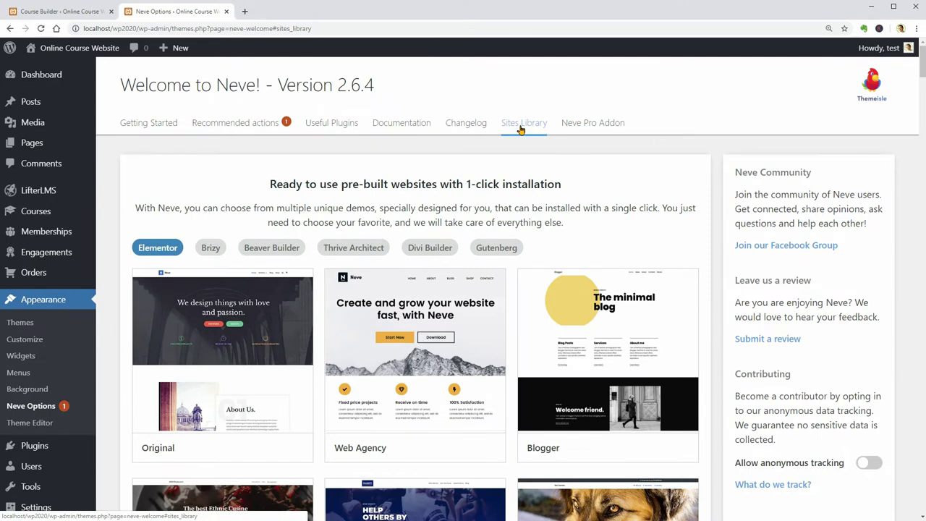
click(275, 250)
click(162, 250)
scroll(467, 461, down, 7)
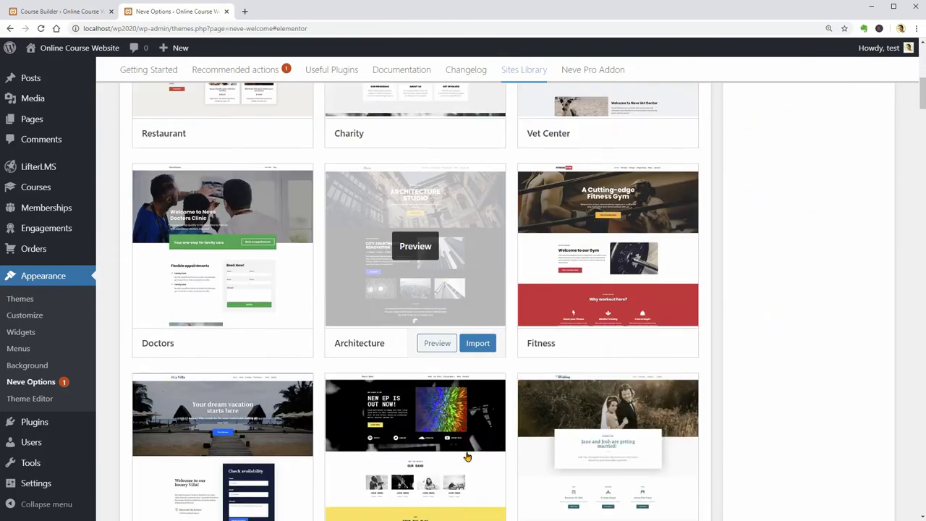
scroll(467, 458, down, 3)
drag(922, 109, 749, 294)
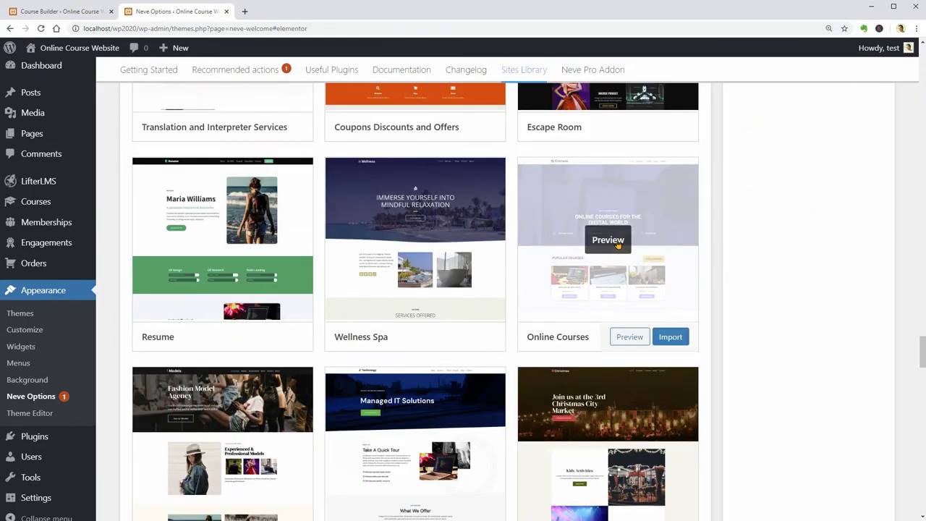
click(615, 239)
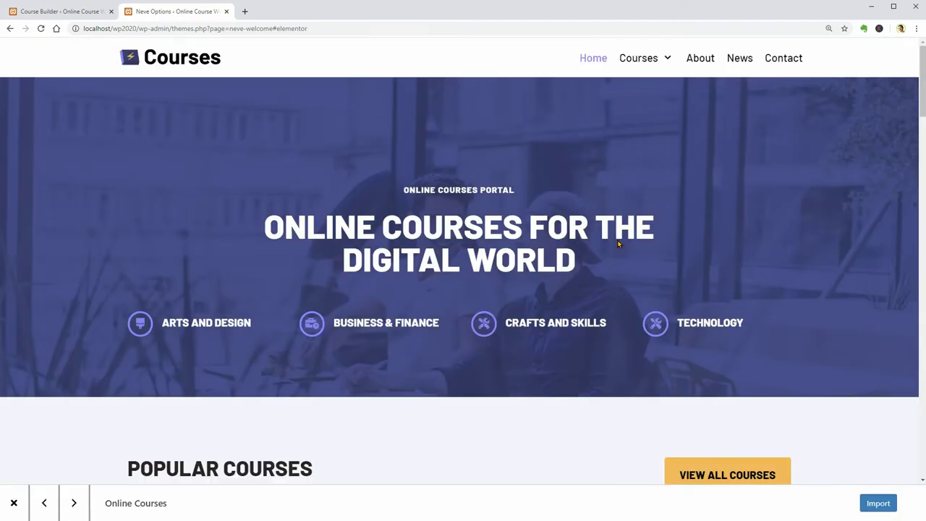
Import the Online Courses site's content, customizer settings and widgets, and open the website in a new tab
click(878, 503)
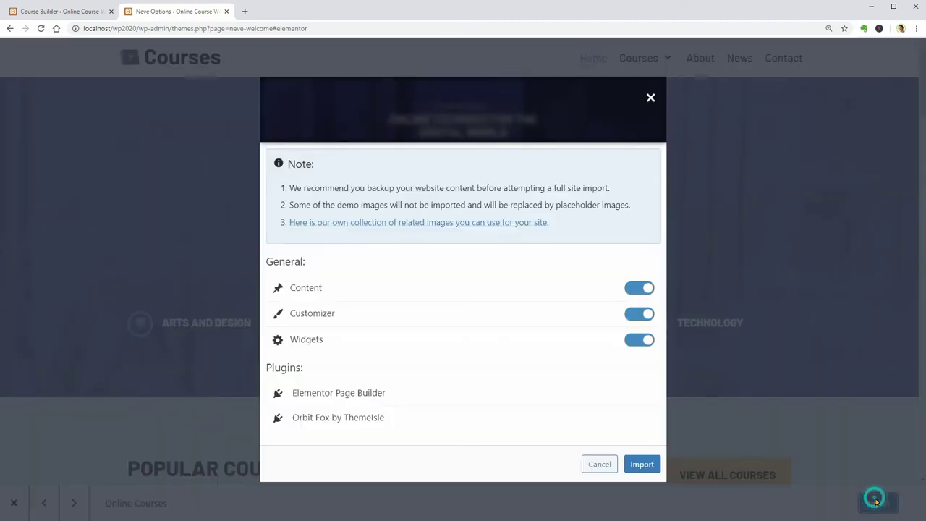
click(641, 464)
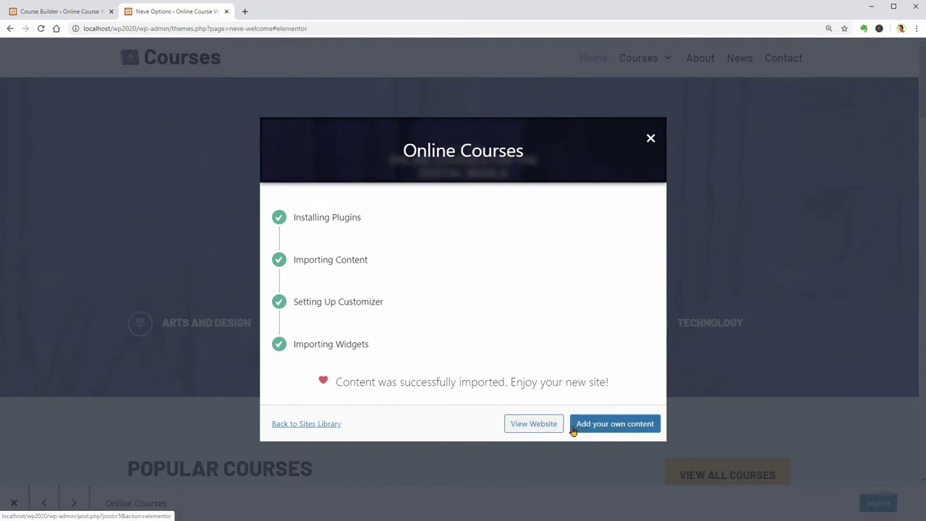
right_click(543, 426)
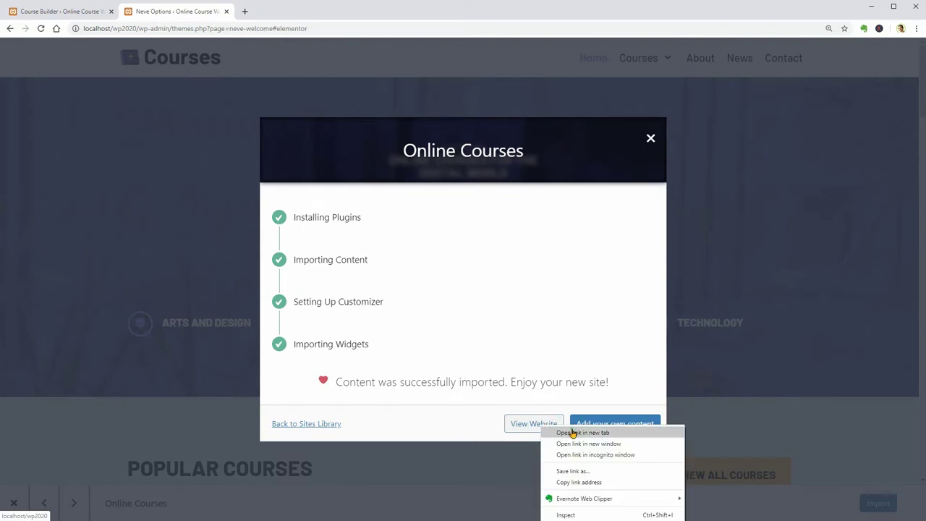
click(572, 433)
Switch to the imported website, reset the zoom to 100%, and scroll through the homepage
click(311, 17)
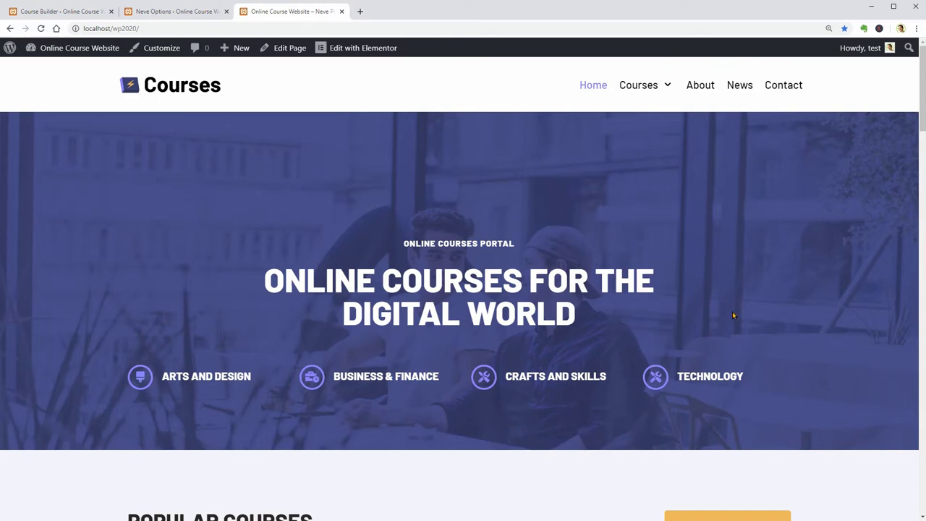
key(ctrl+minus)
key(ctrl+minus)
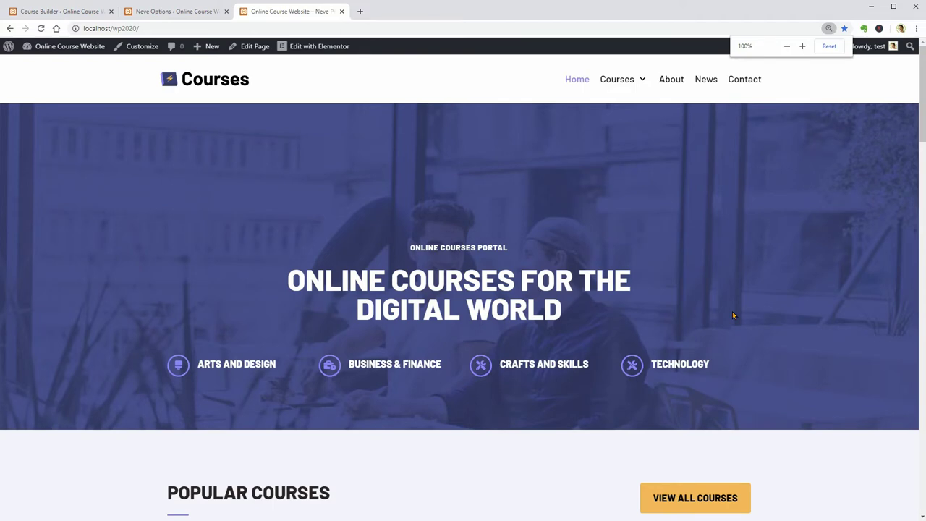
scroll(732, 315, down, 3)
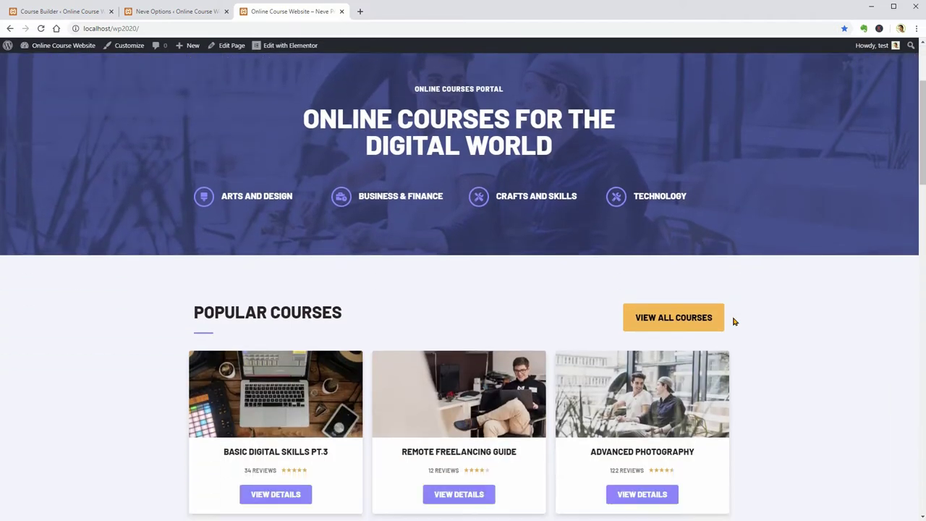
scroll(774, 313, down, 4)
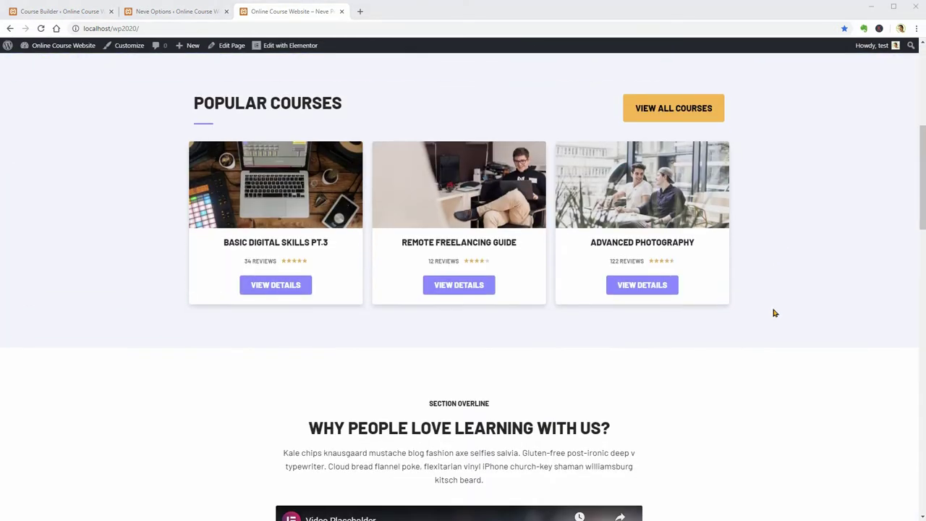
scroll(774, 314, down, 2)
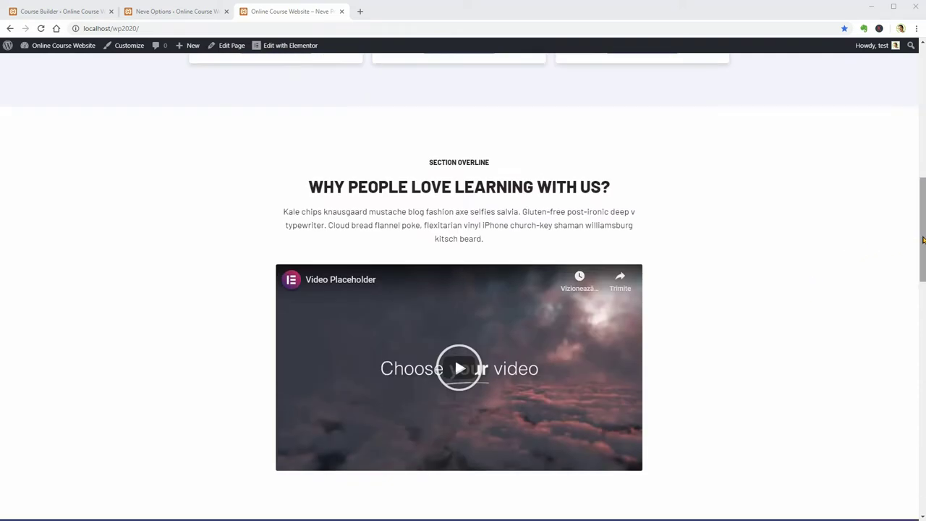
drag(922, 241, 921, 474)
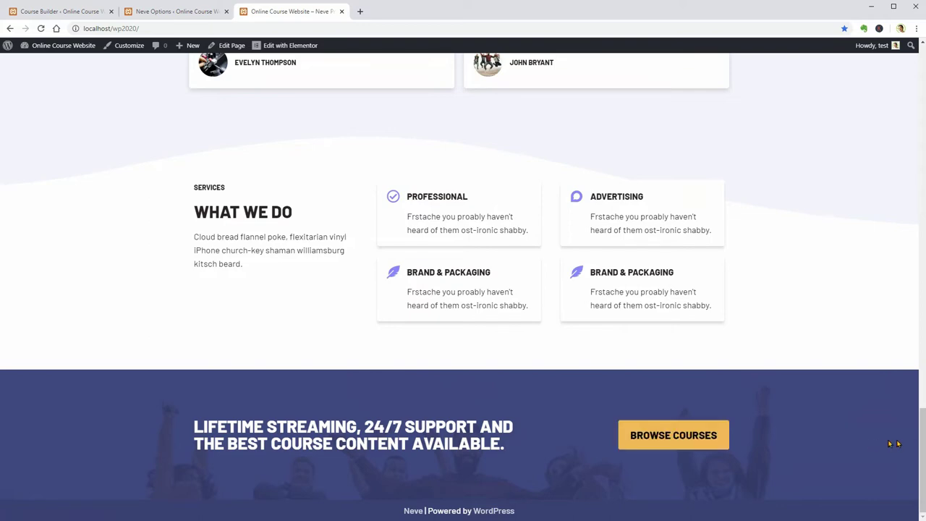
drag(922, 444, 918, 88)
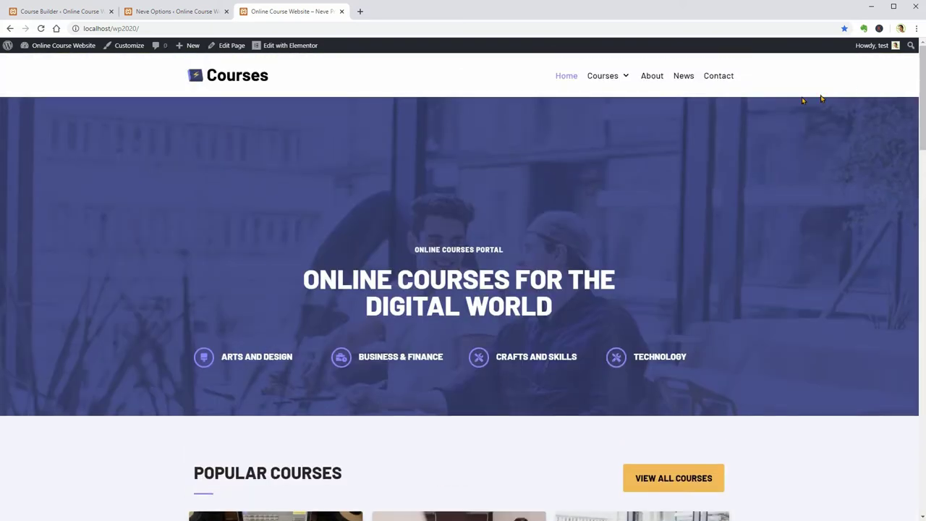
Go to the News page, open the Meet Our Instructors post and return, then zoom the browser in
click(688, 79)
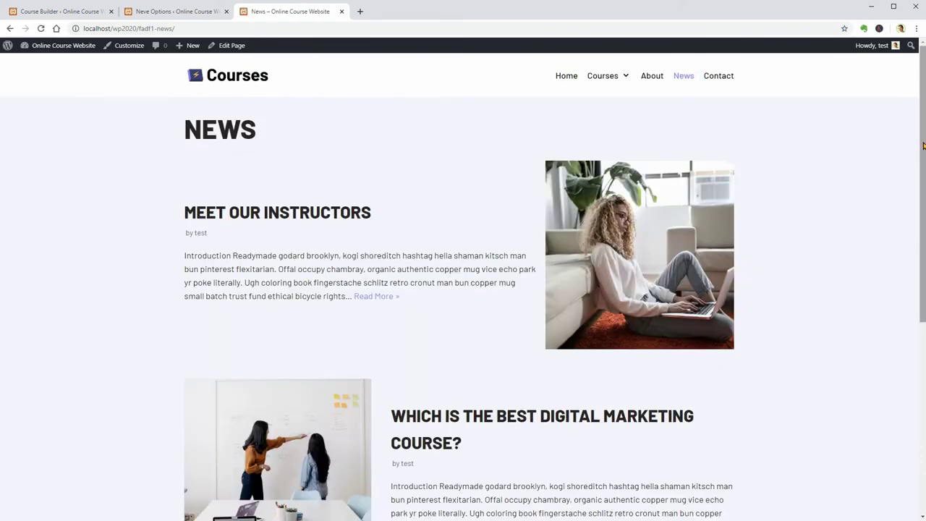
drag(918, 119, 918, 269)
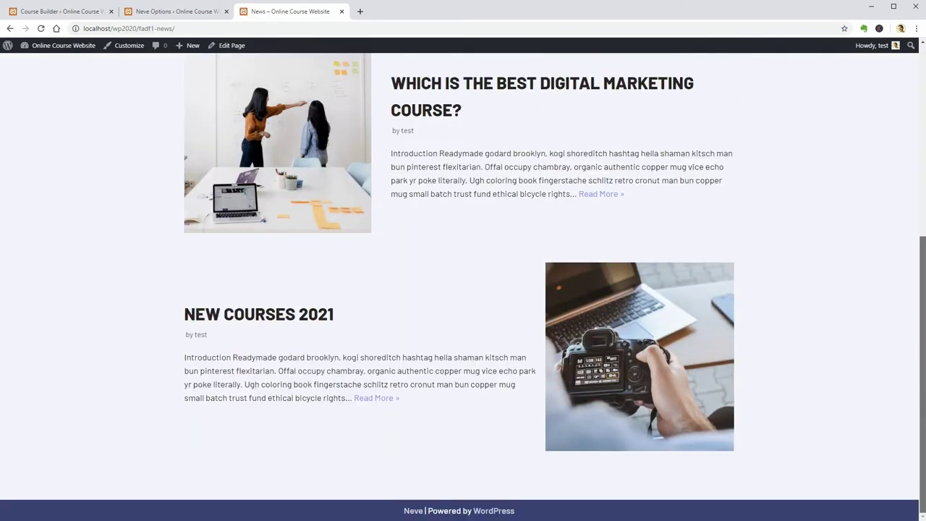
scroll(917, 269, up, 5)
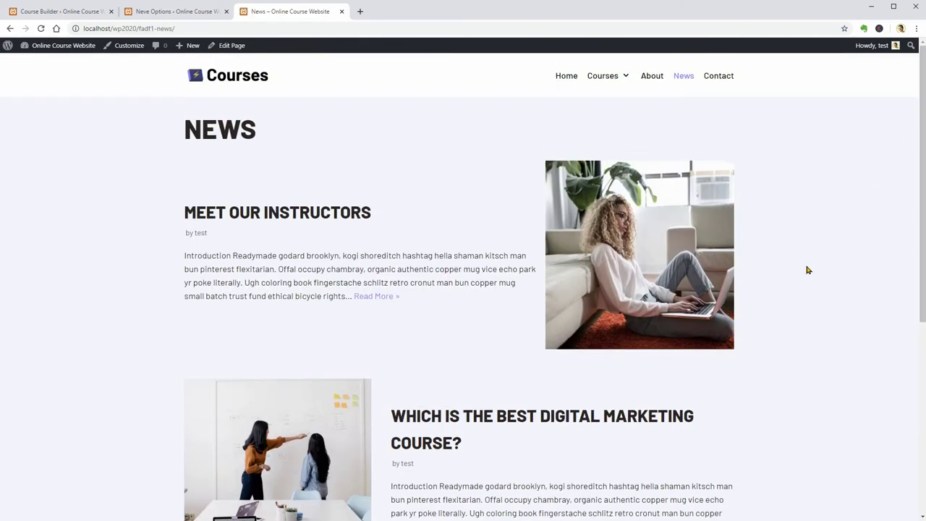
click(665, 255)
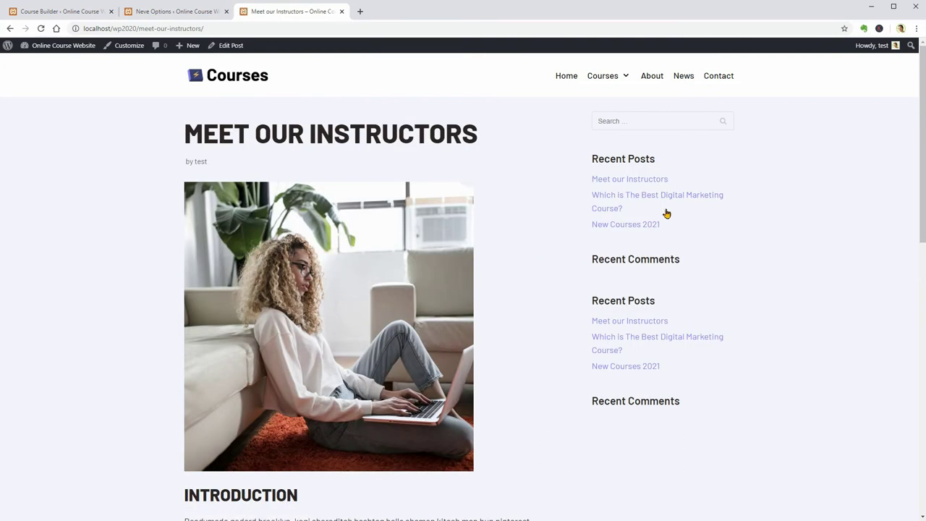
click(684, 76)
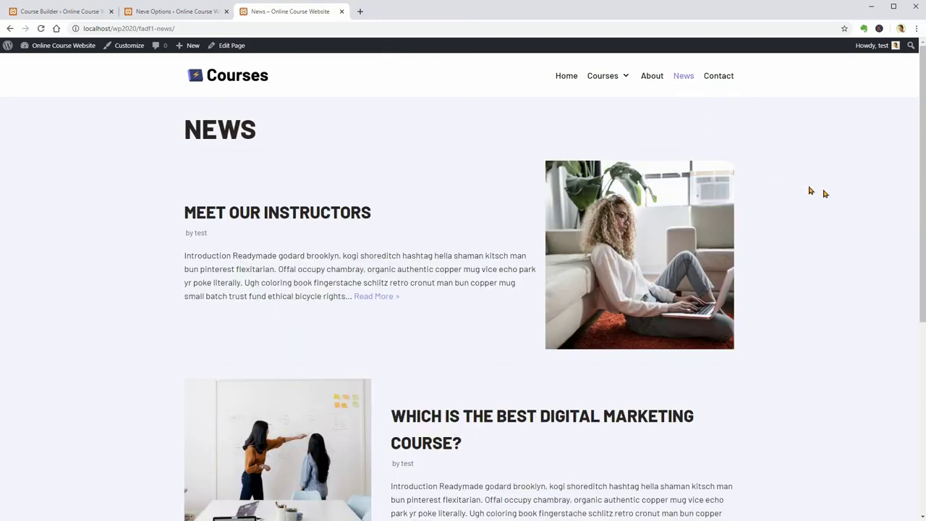
scroll(921, 208, down, 2)
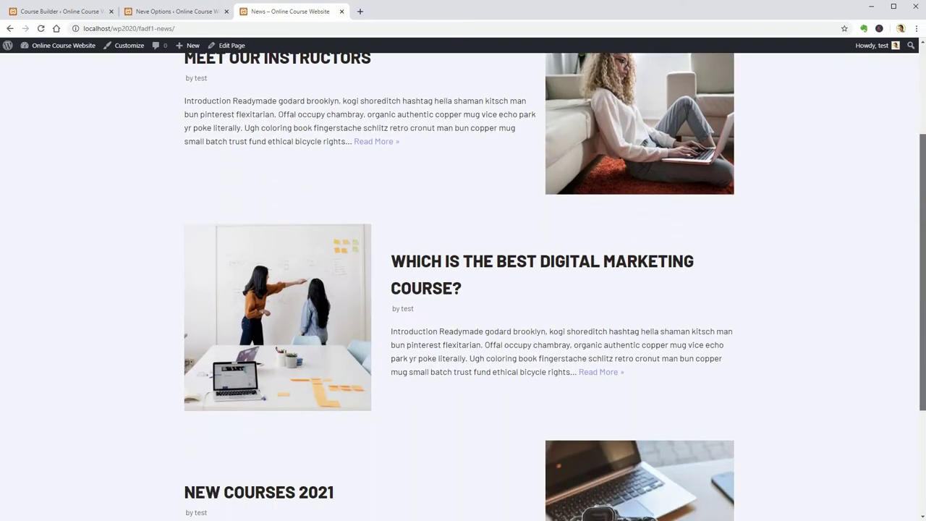
scroll(921, 208, down, 1)
scroll(524, 401, up, 5)
key(ctrl+plus)
key(ctrl+plus)
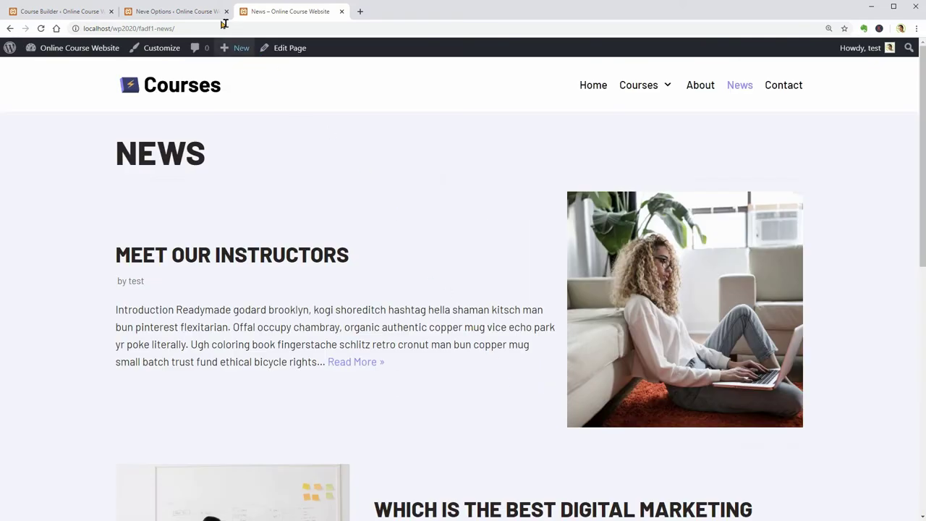
Open the home page in Elementor, and open the Courses page in a new tab with Elementor too
click(206, 15)
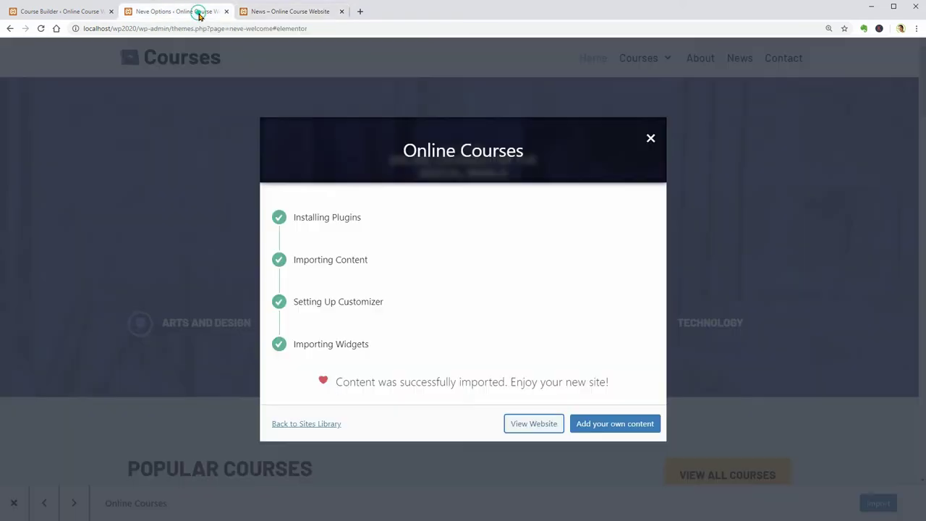
click(630, 426)
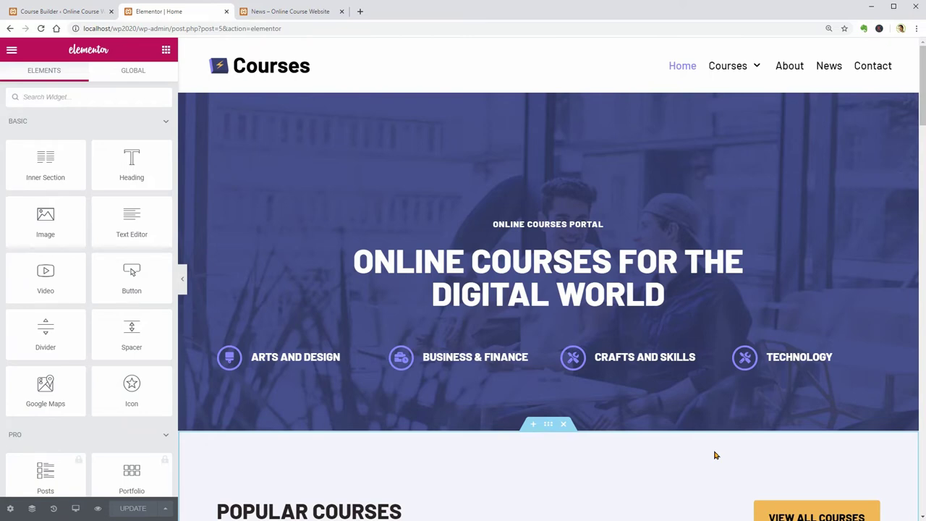
right_click(728, 68)
click(754, 72)
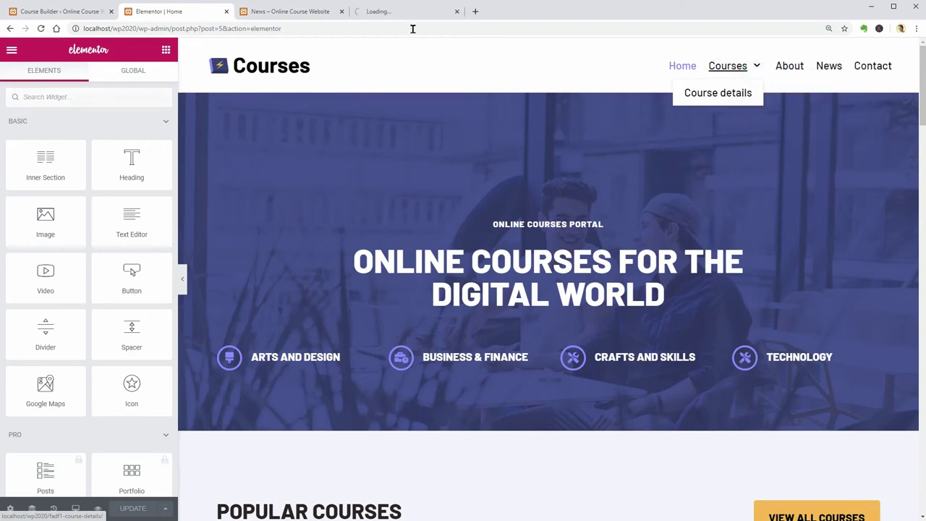
click(406, 14)
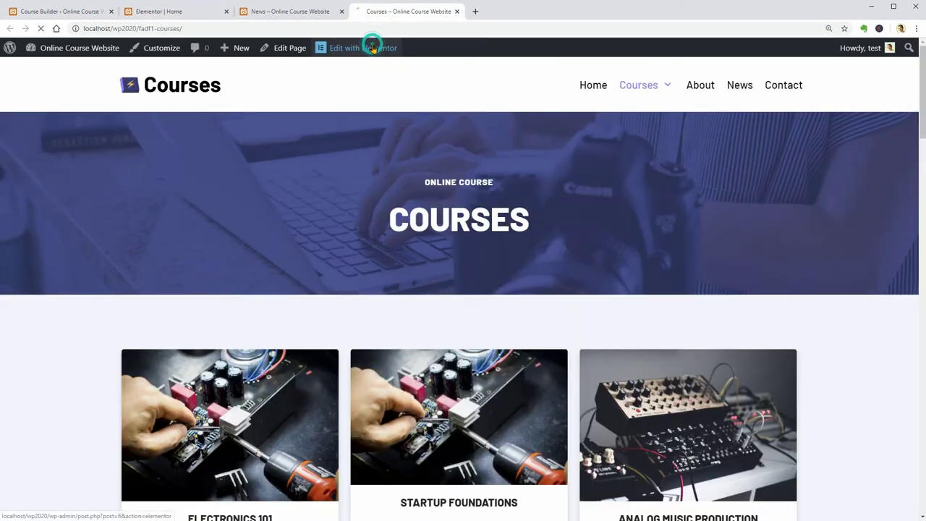
click(372, 43)
Close the Courses editor tab and the News page tab
scroll(584, 305, down, 3)
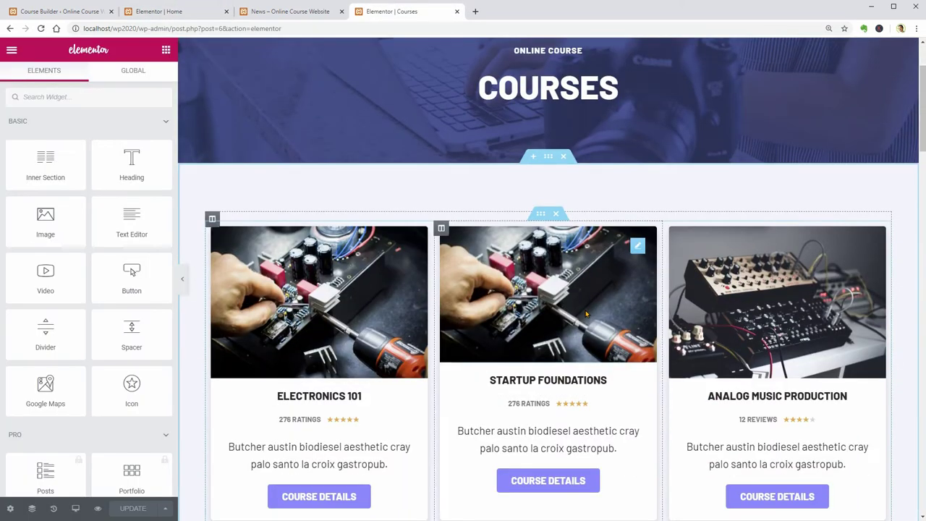
scroll(719, 443, up, 3)
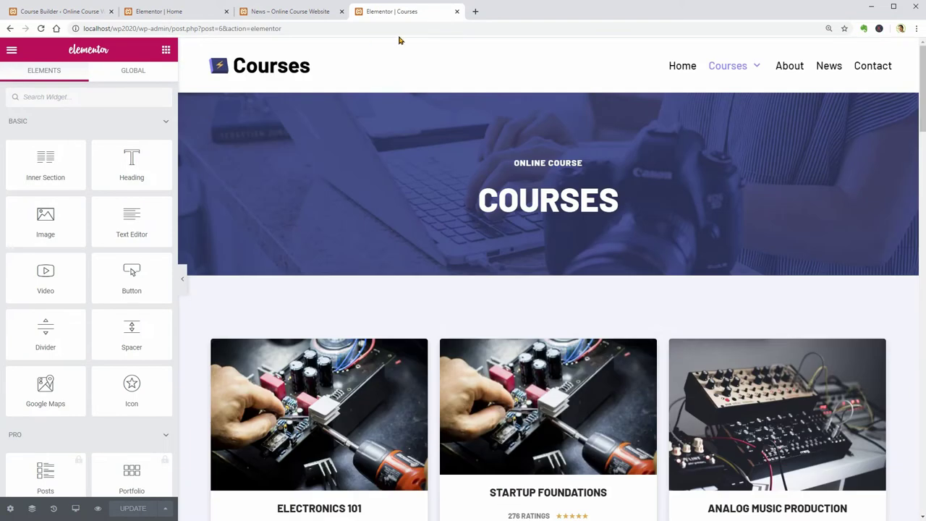
click(457, 12)
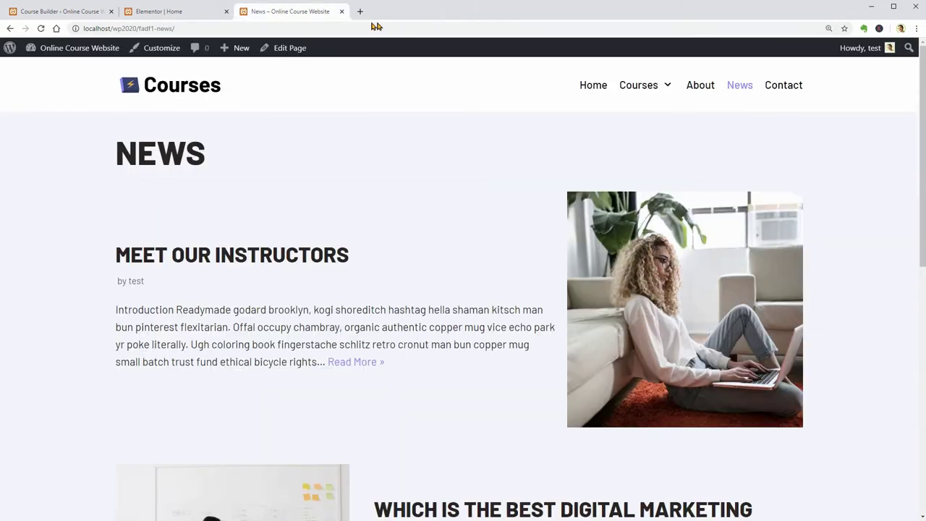
click(341, 11)
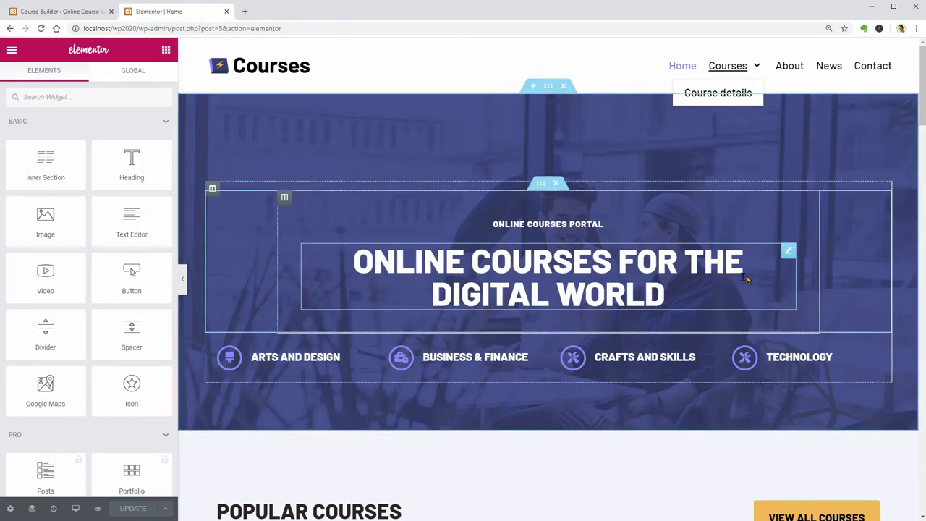
Select the hero heading and try blue and green text colours before reverting to white
click(788, 252)
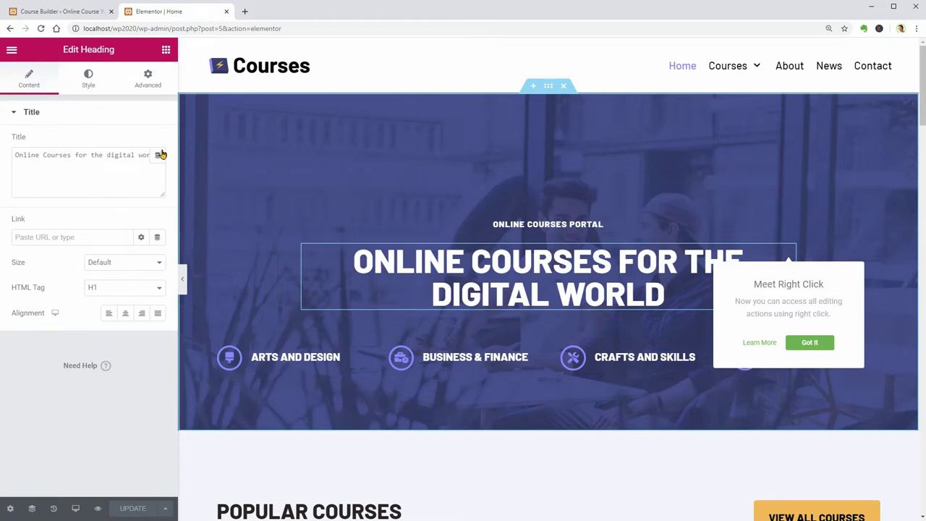
click(17, 154)
drag(44, 158, 161, 168)
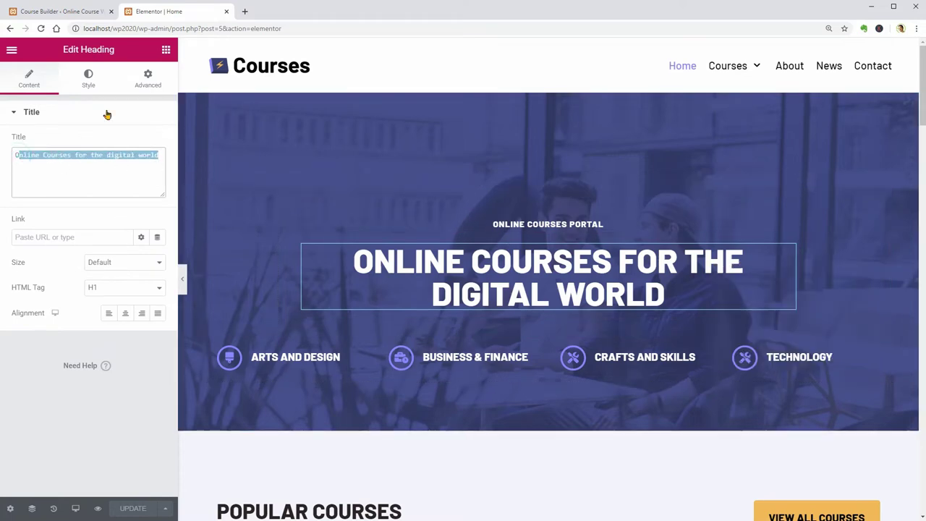
click(89, 85)
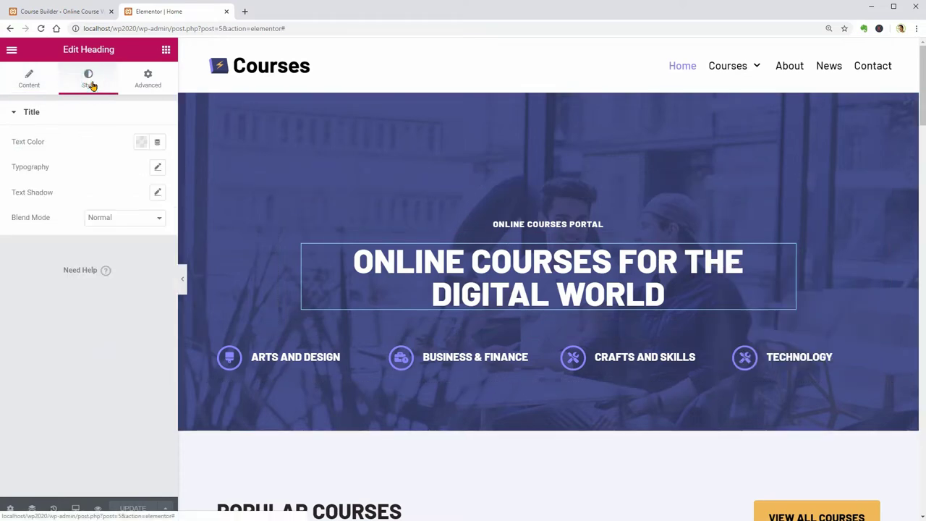
click(142, 145)
click(131, 171)
click(147, 170)
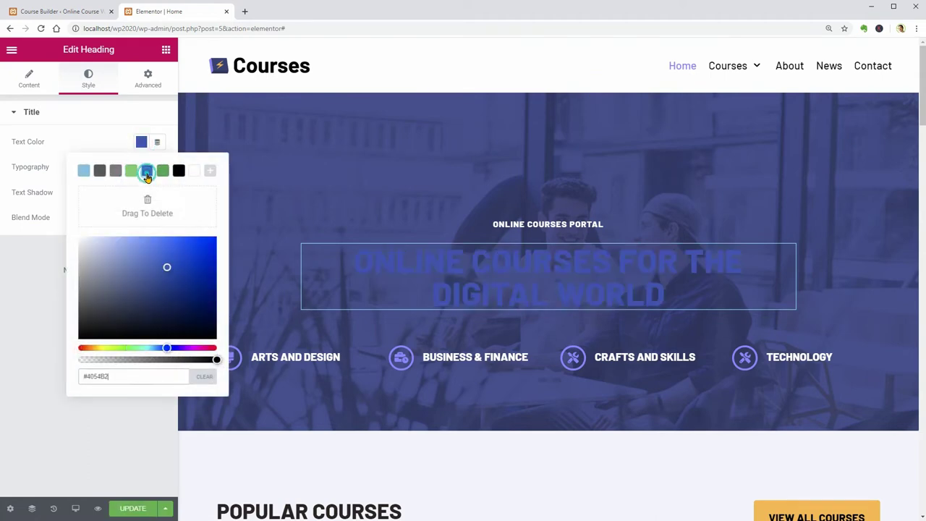
click(131, 172)
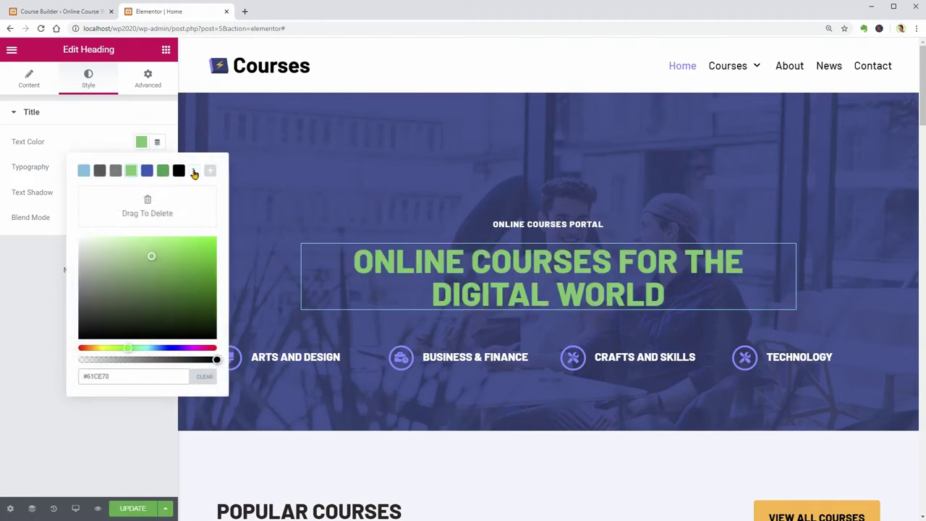
click(194, 171)
click(141, 145)
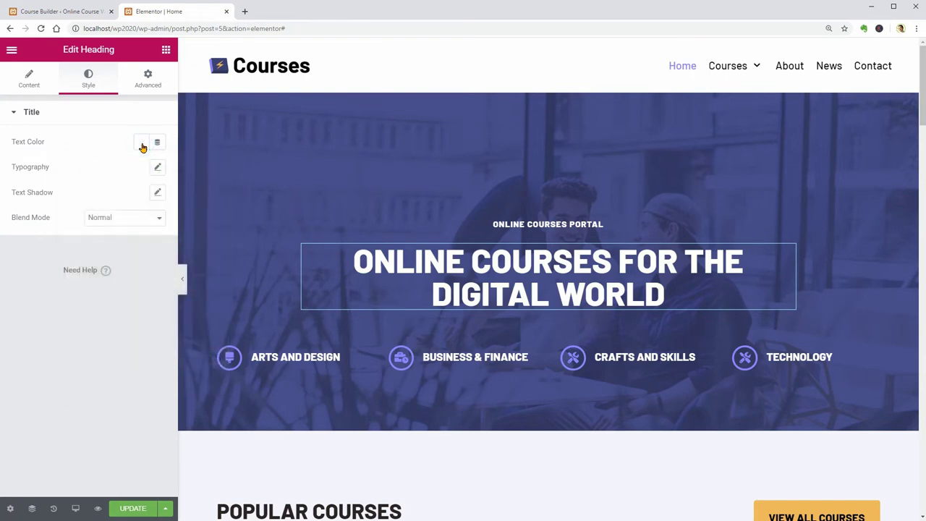
Set the heading's typography size to 59 with the Default font and a text shadow blur of 38
click(158, 167)
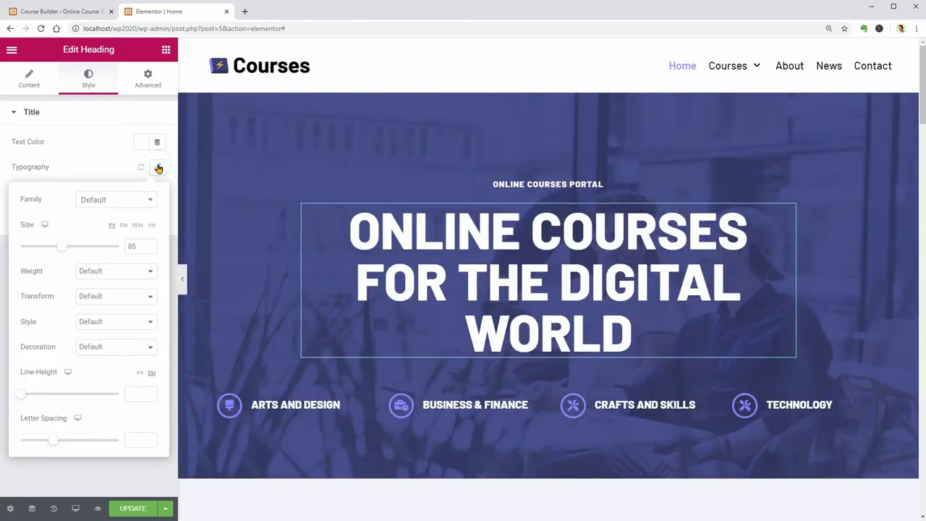
click(121, 200)
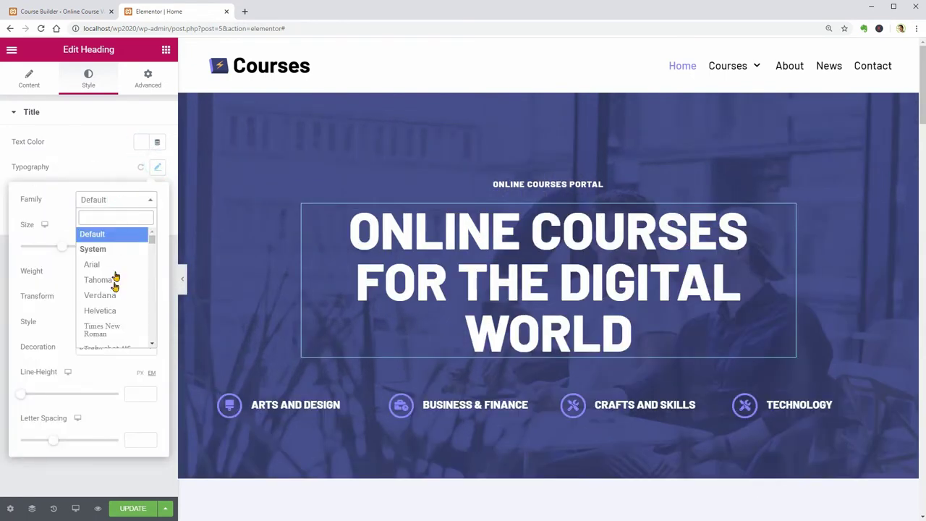
click(122, 233)
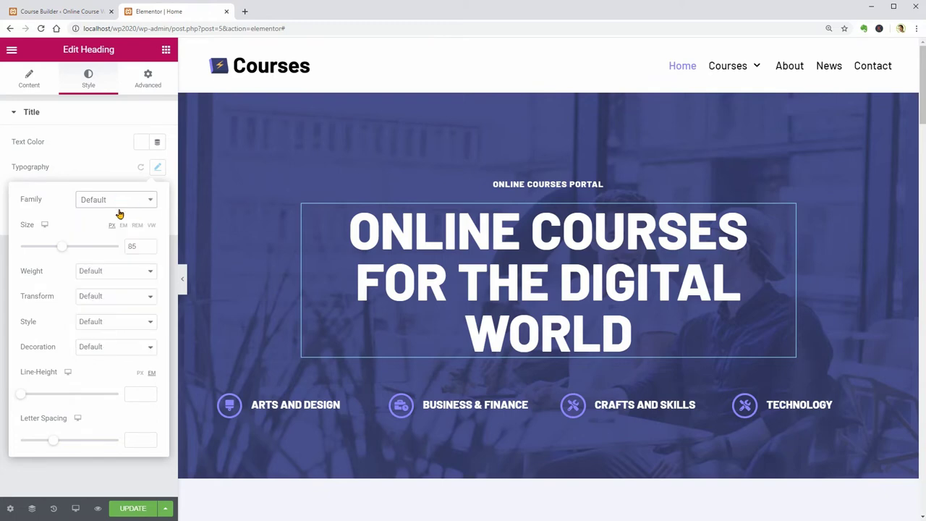
drag(65, 247, 50, 249)
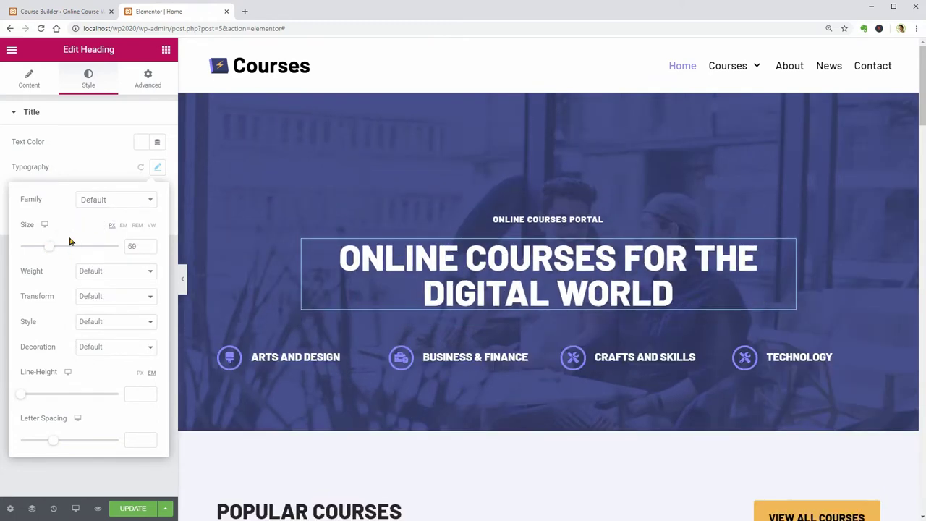
click(156, 169)
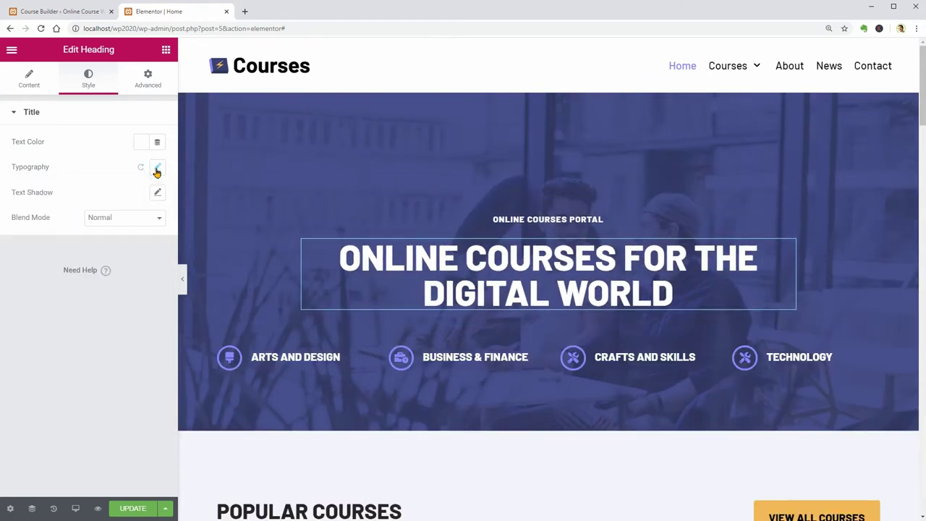
click(158, 194)
drag(32, 254, 57, 254)
click(157, 193)
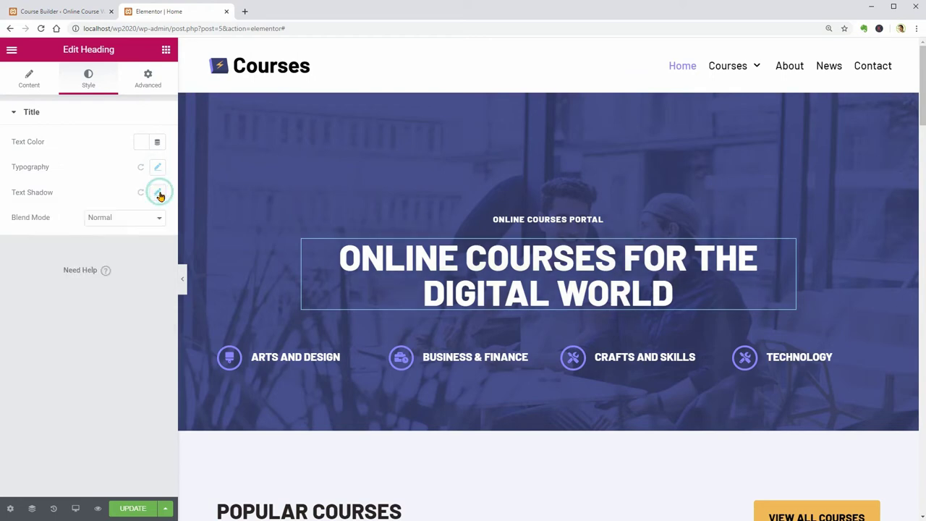
Give the heading a Fade In Up entrance animation under Advanced > Motion Effects
click(155, 84)
click(57, 205)
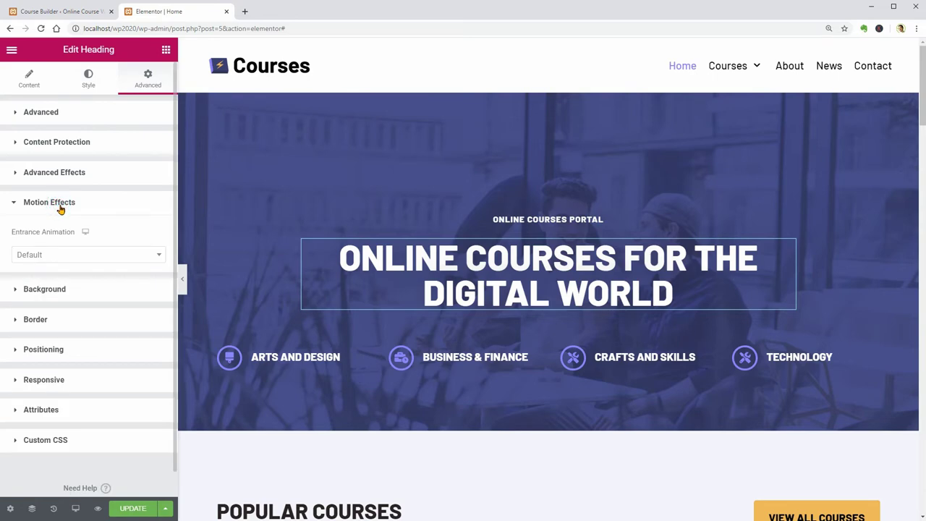
click(86, 254)
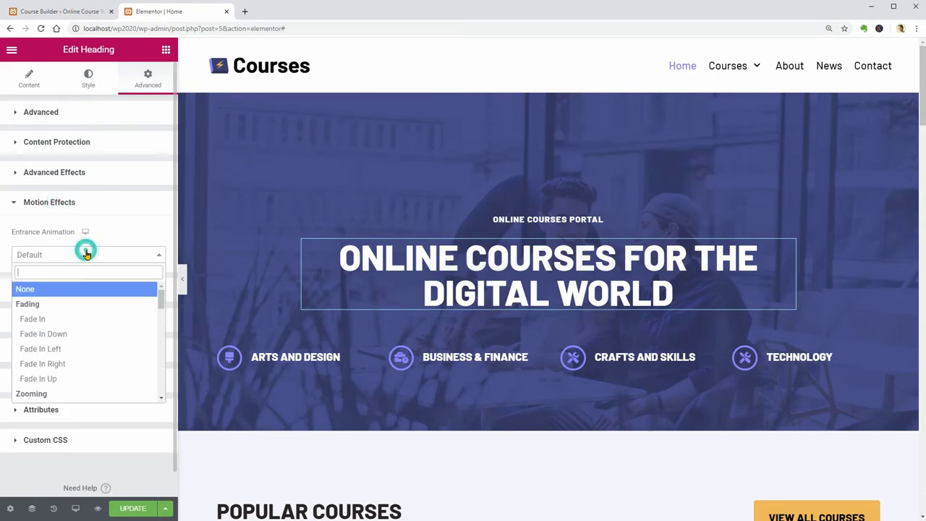
click(90, 323)
click(86, 255)
click(81, 381)
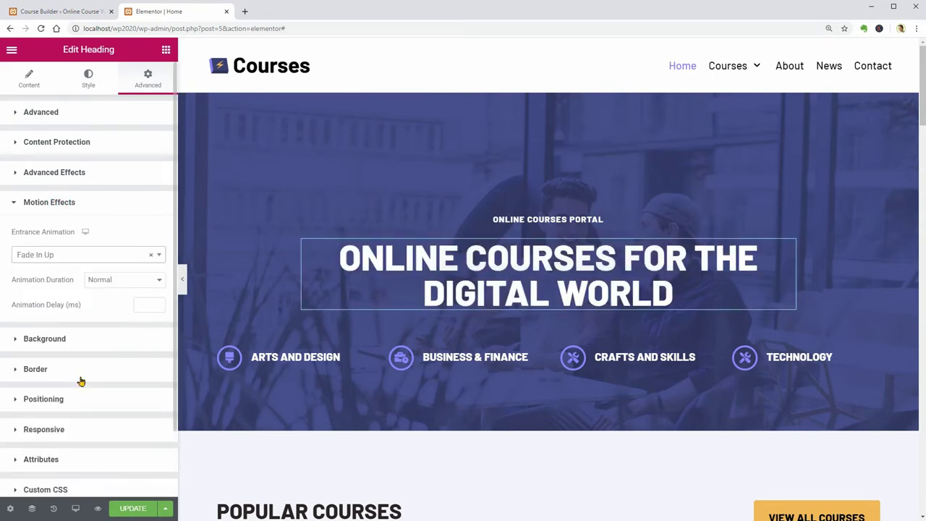
Inspect the first course card's image, Basic Digital Skills Pt.3 title, rating and View Details button
click(58, 202)
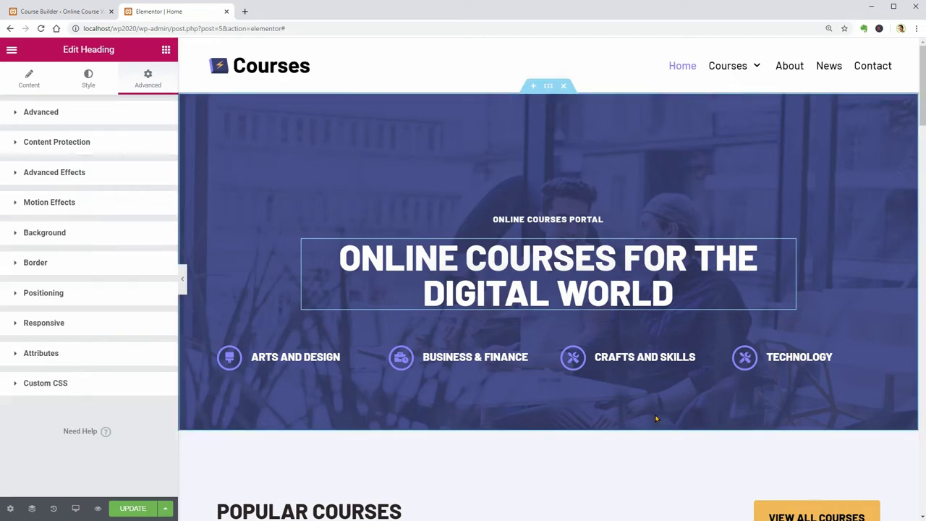
scroll(657, 422, down, 3)
scroll(657, 422, down, 5)
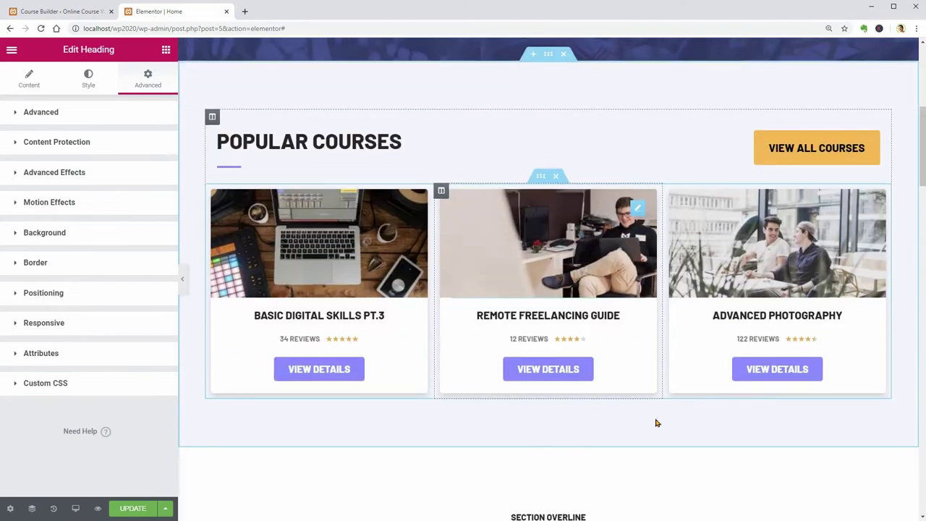
click(41, 112)
click(330, 269)
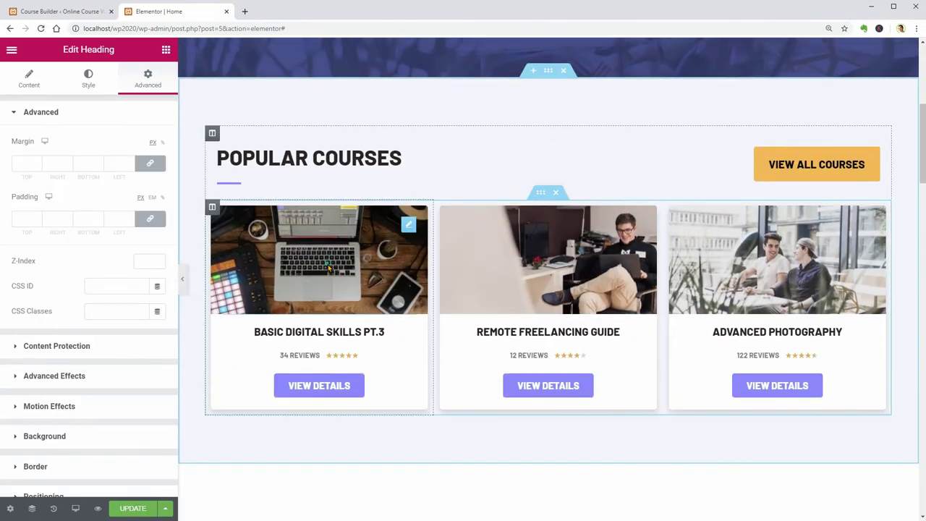
click(325, 331)
click(310, 354)
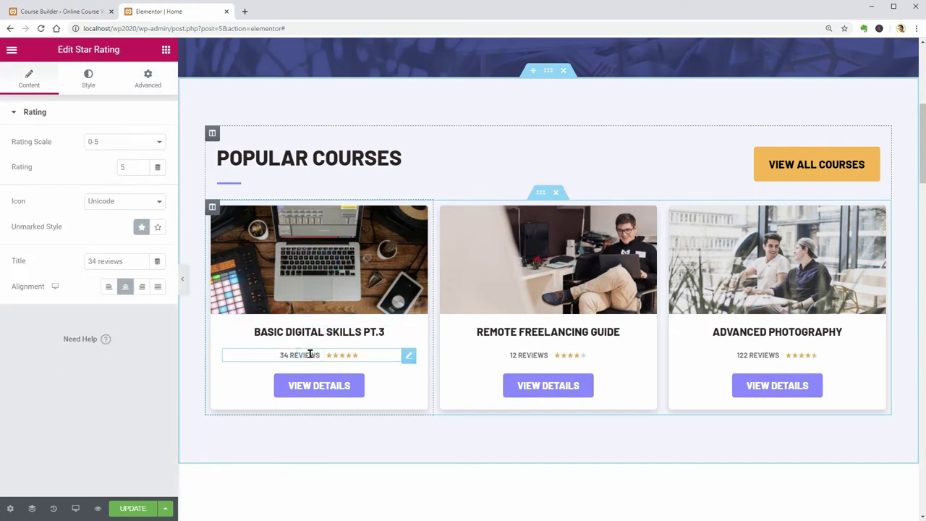
click(365, 391)
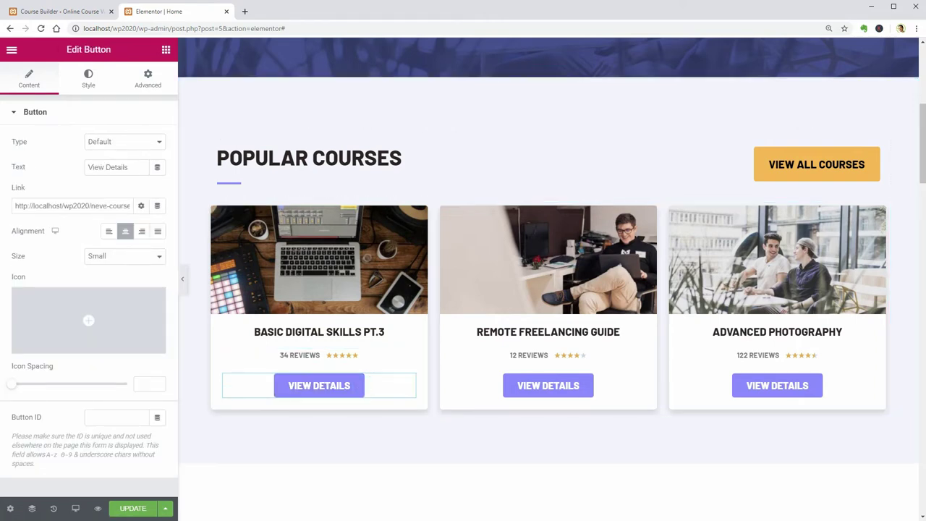
Add an empty section above the stats below the promo video, then discard the placeholder
scroll(615, 355, down, 3)
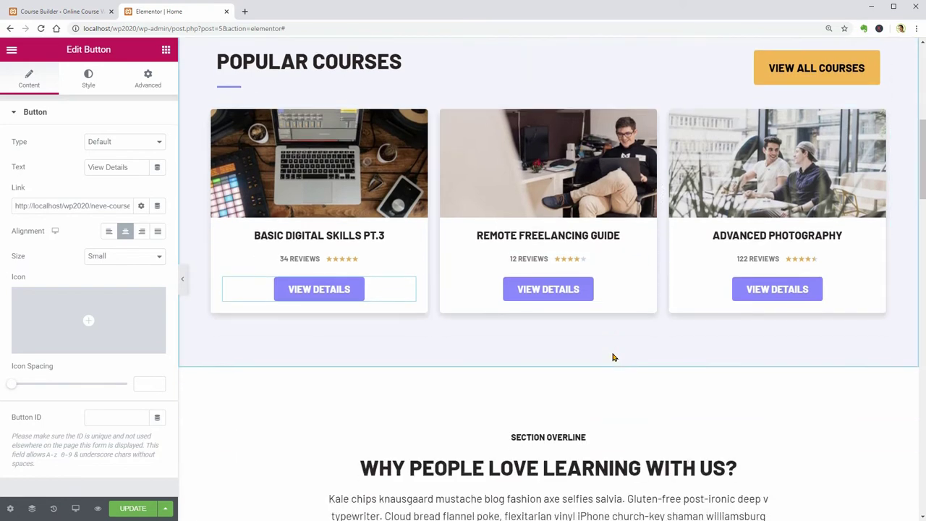
scroll(614, 358, down, 1)
click(596, 391)
scroll(595, 389, down, 6)
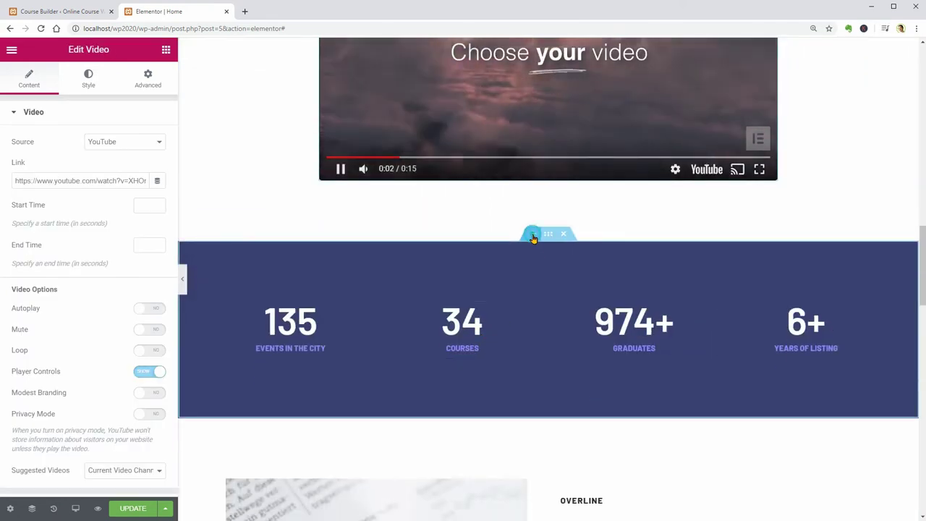
click(534, 234)
click(534, 296)
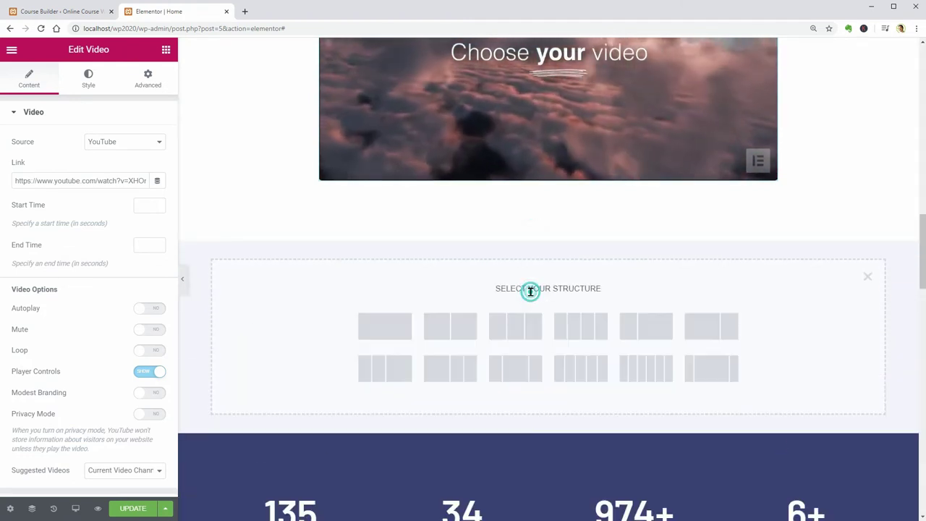
click(868, 276)
Select the Browse Courses button, preview the homepage, and find its link returns Page not found
scroll(738, 299, down, 6)
click(724, 369)
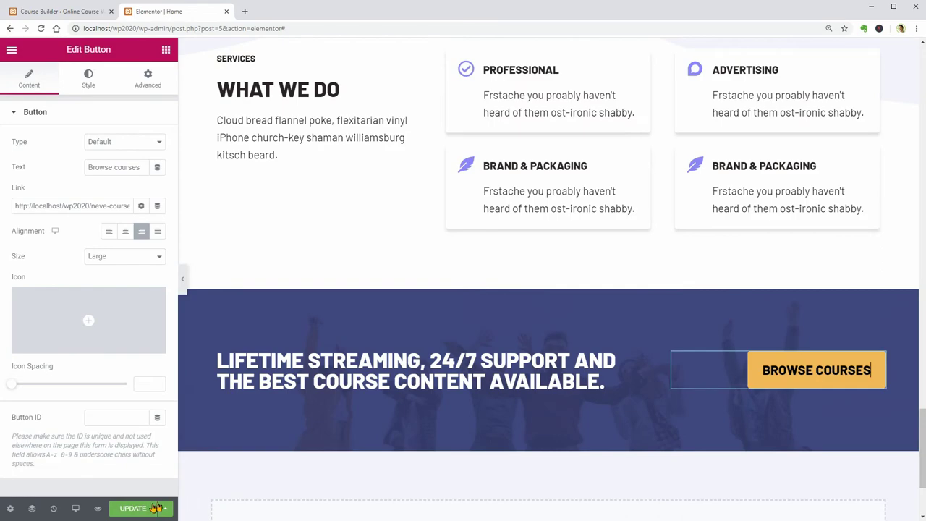
click(98, 510)
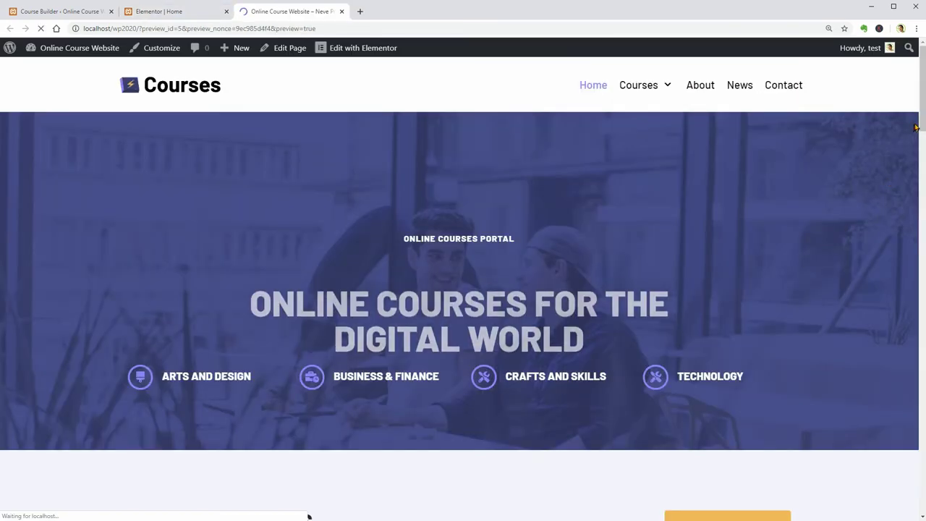
drag(917, 125, 902, 493)
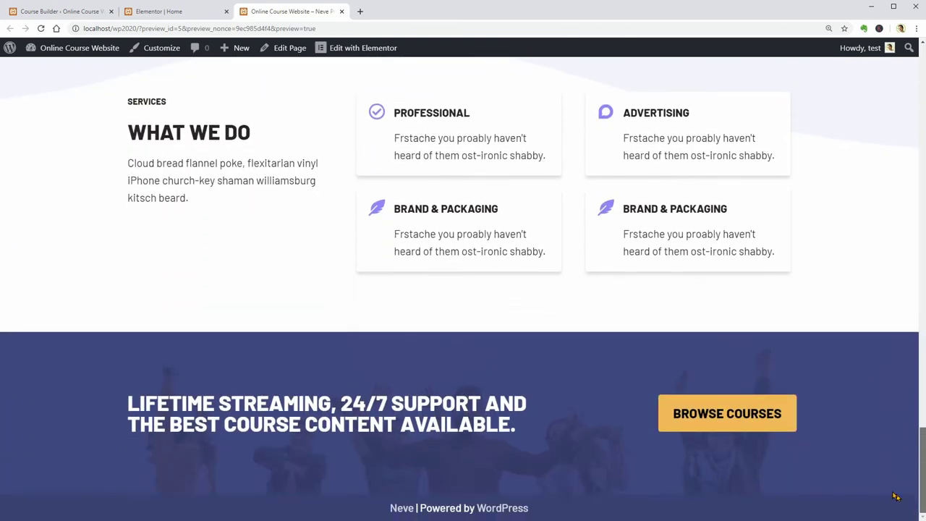
click(706, 424)
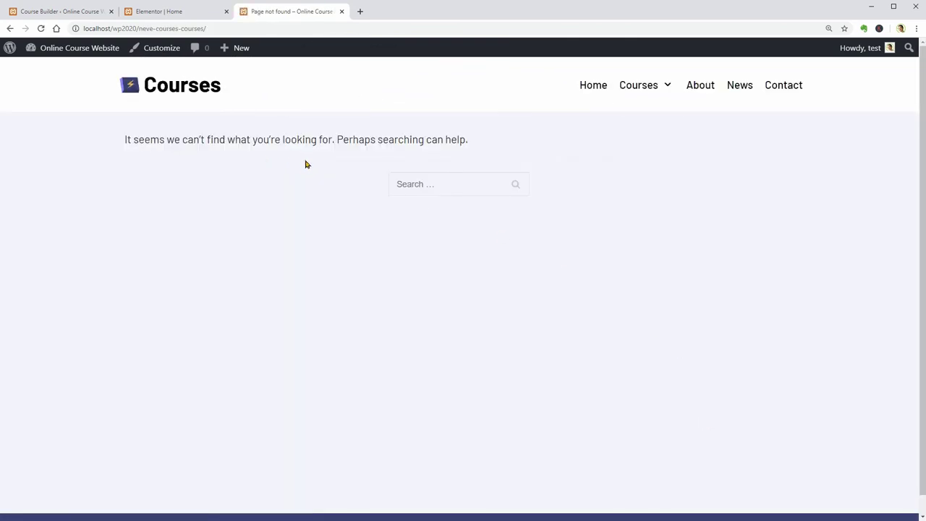
Open the Courses page from the menu and copy its address from the address bar
click(633, 88)
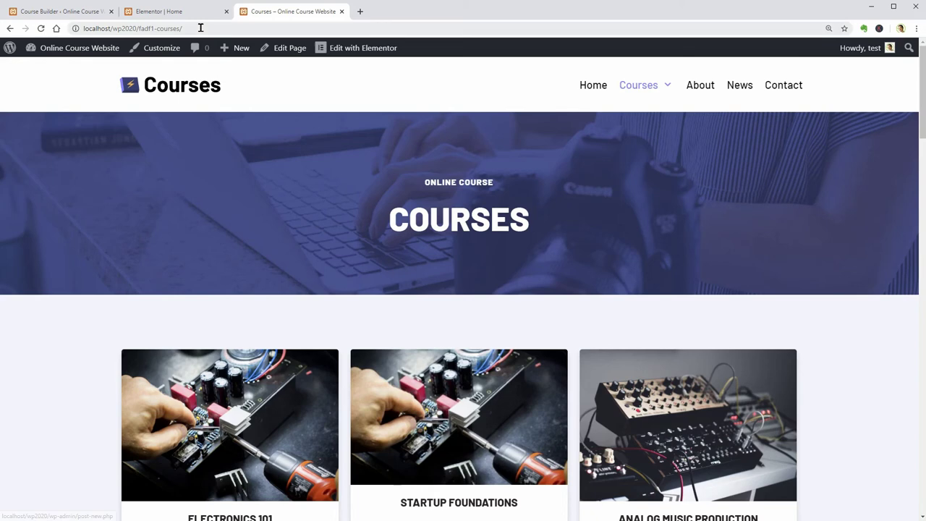
click(201, 27)
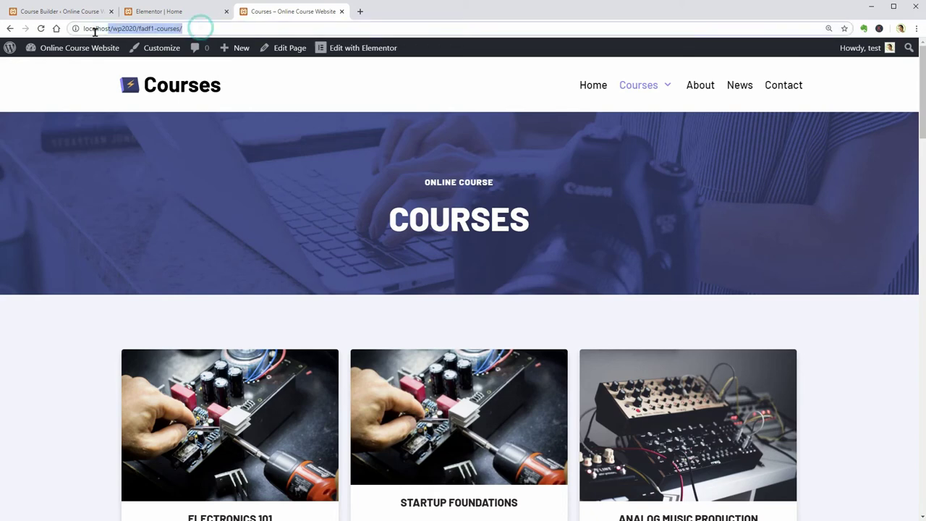
right_click(107, 33)
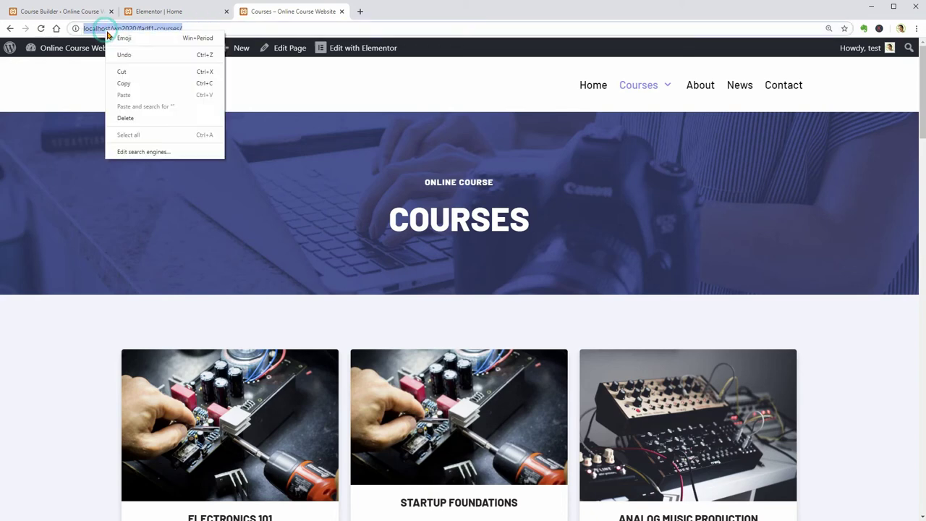
click(138, 81)
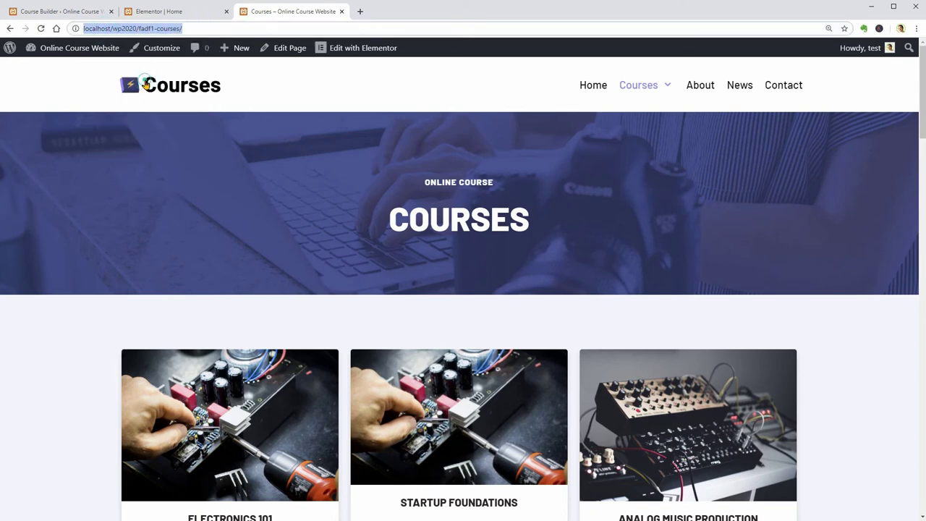
click(163, 12)
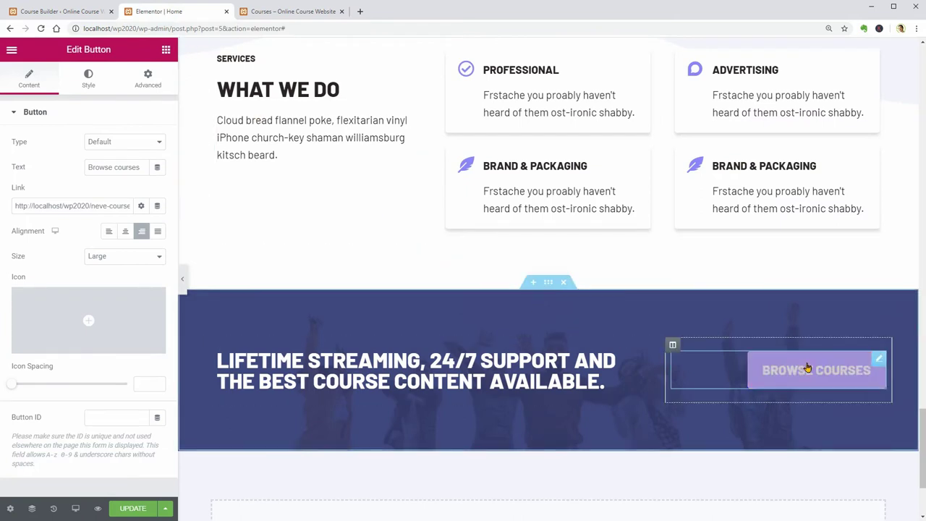
Replace the Browse Courses link with the pasted fadf1-courses address, update the page, and reload the preview
click(74, 206)
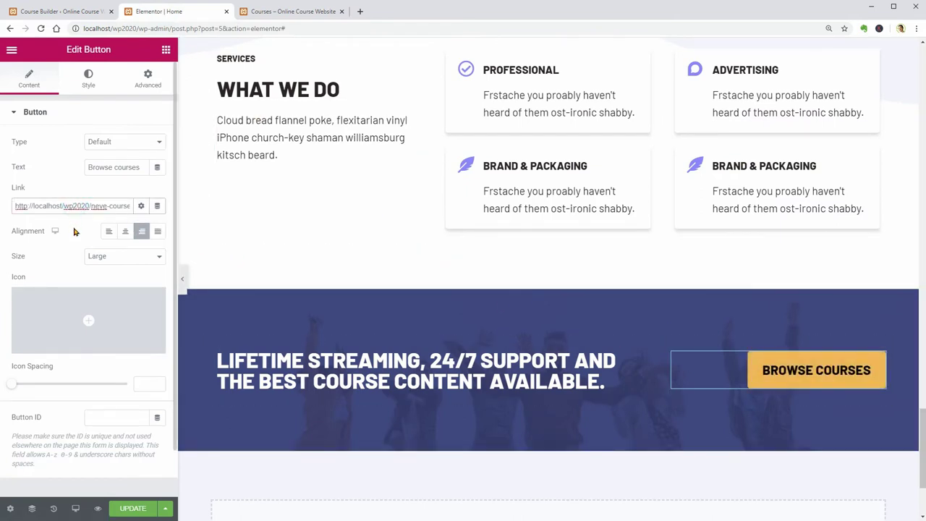
key(ctrl+a)
key(BackSpace)
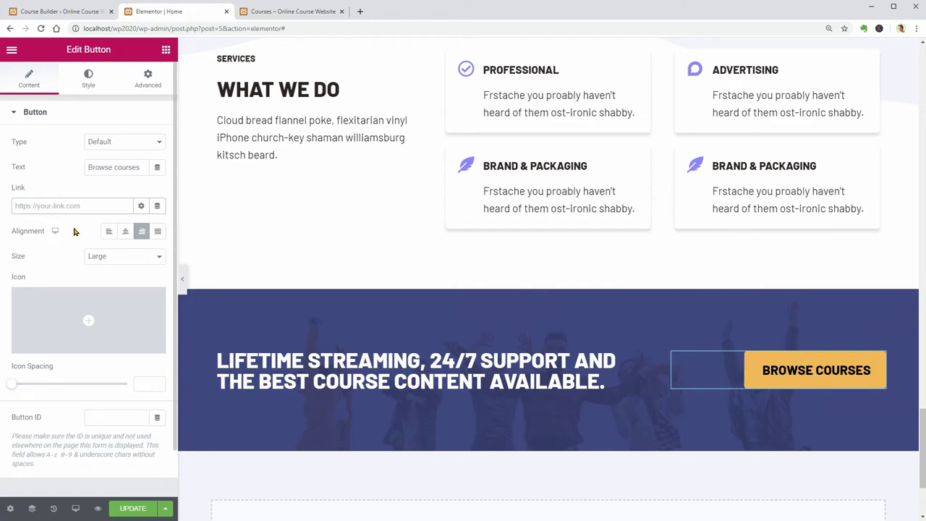
right_click(68, 204)
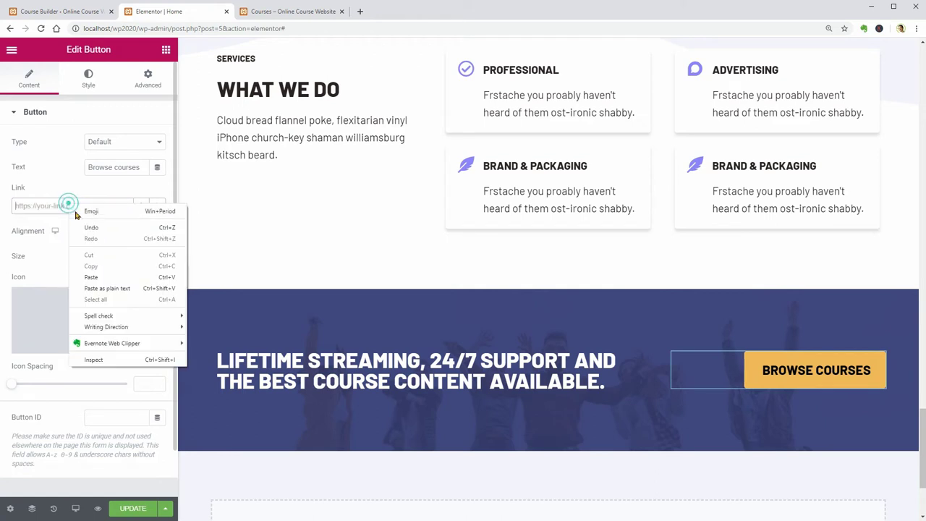
click(99, 276)
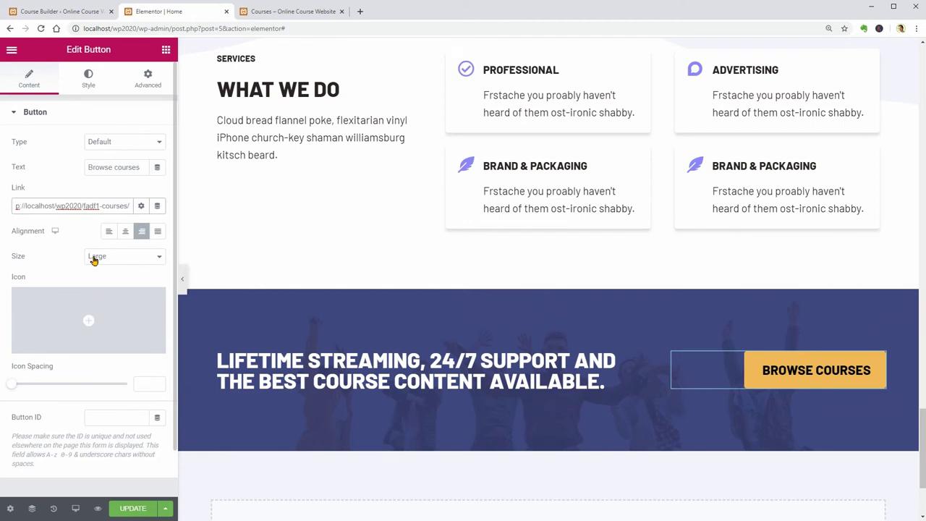
click(128, 508)
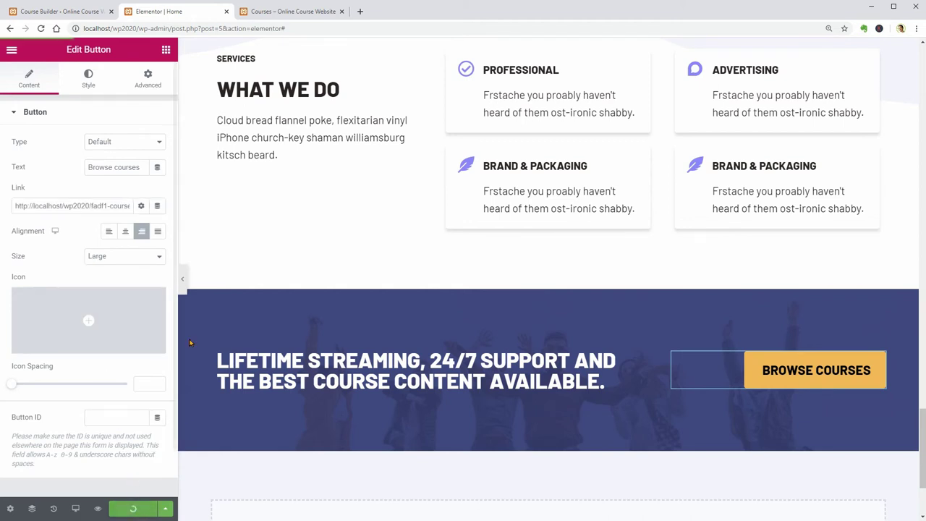
click(293, 12)
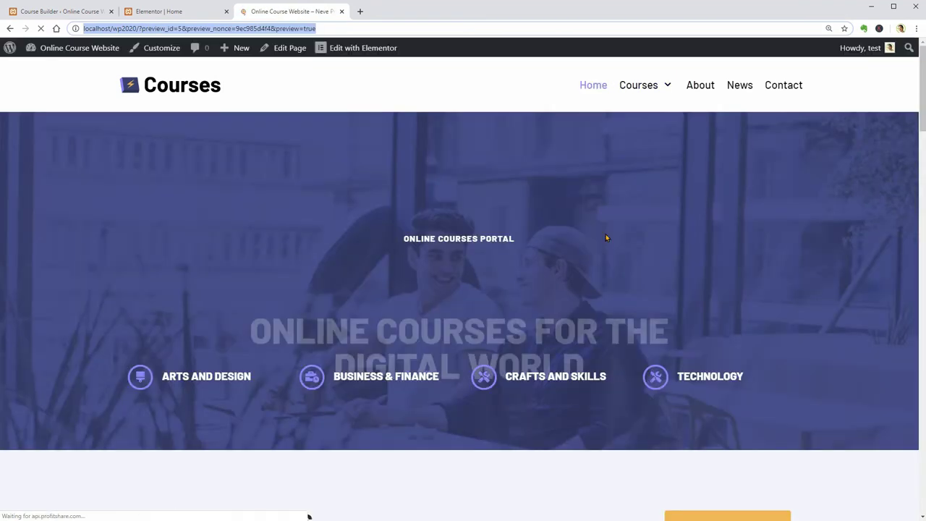
Verify Browse Courses on the reloaded homepage opens the Courses page, then go back to Elementor
scroll(924, 121, down, 15)
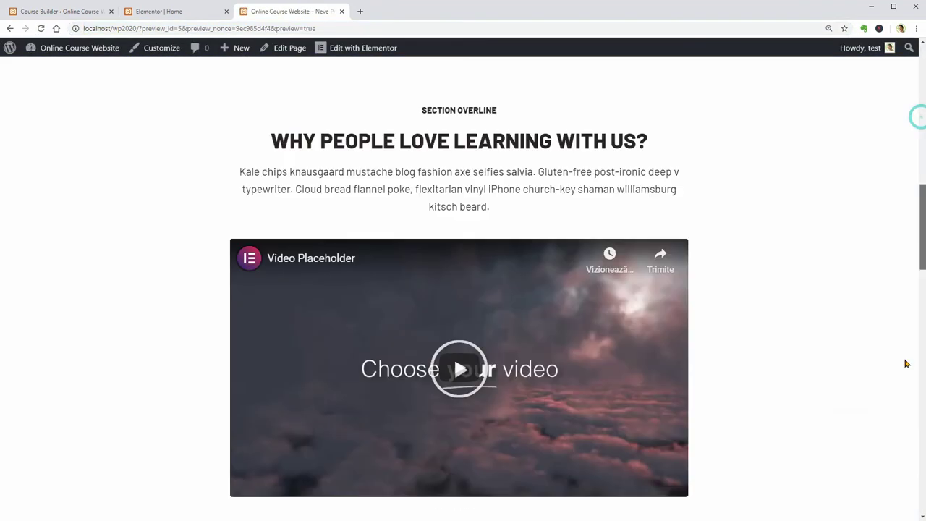
click(731, 417)
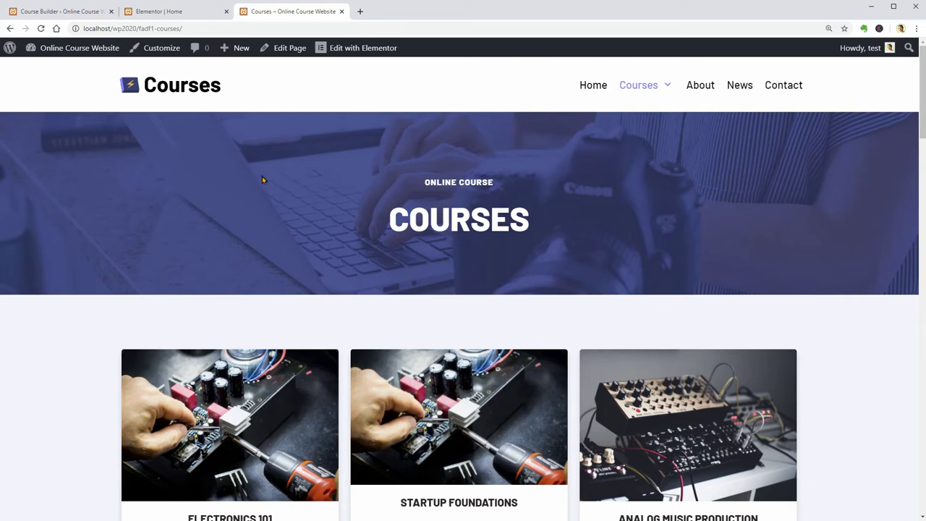
click(191, 13)
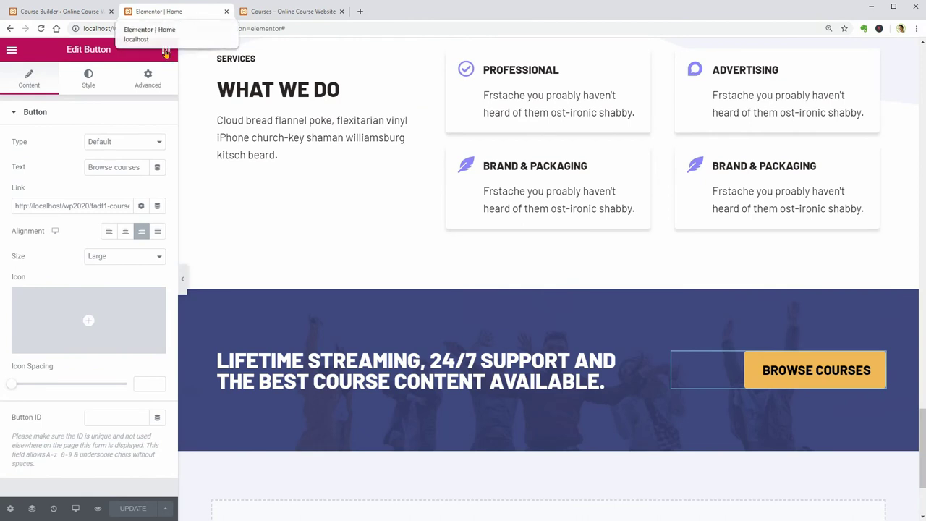
Set the Browse Courses button link to open in a new window and update the page
click(141, 207)
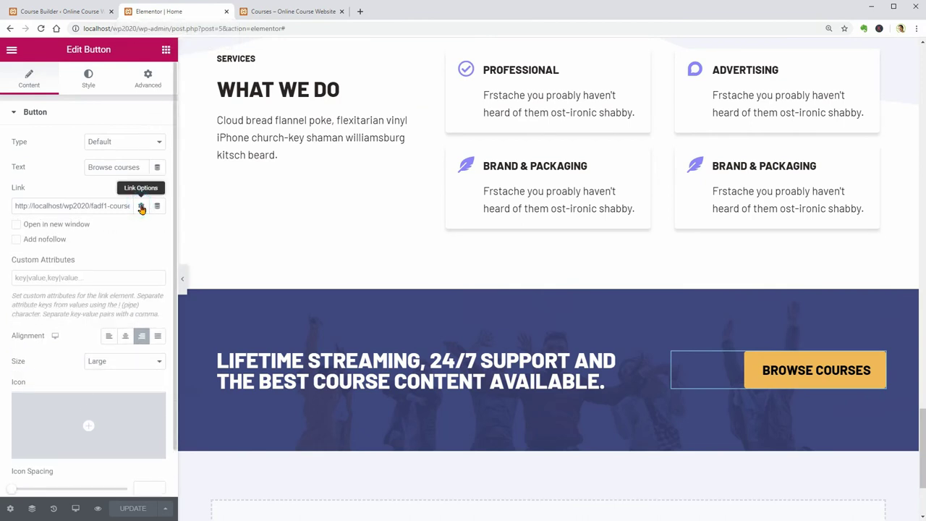
click(16, 225)
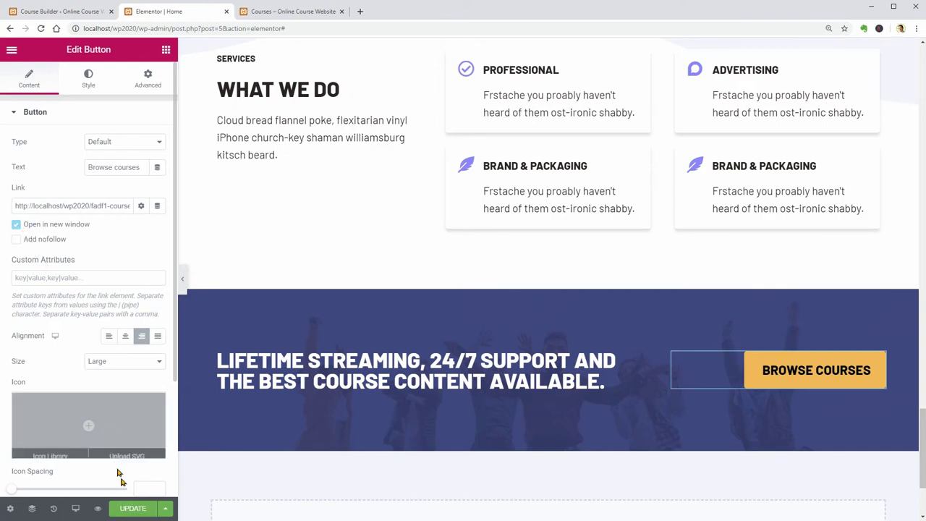
click(133, 508)
Test that Browse Courses opens in a new window on the site, then close the test tabs
click(312, 12)
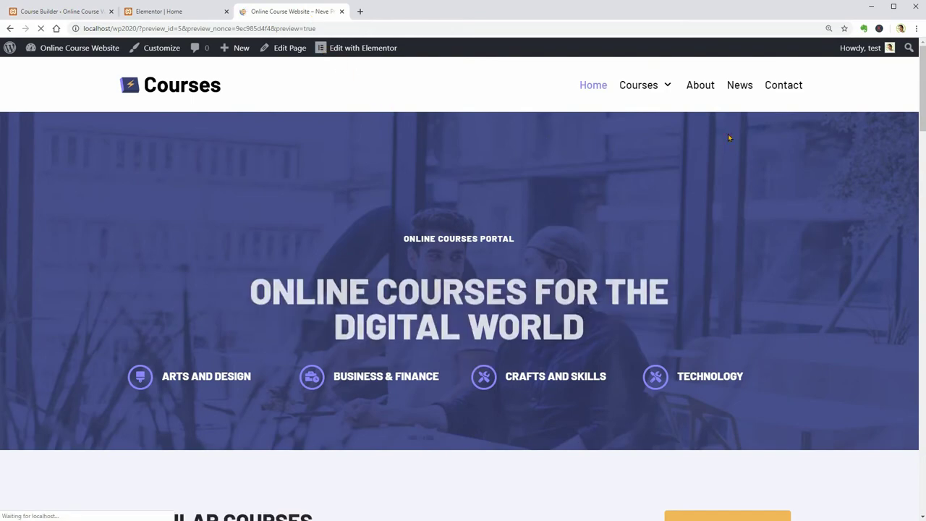
scroll(916, 91, down, 20)
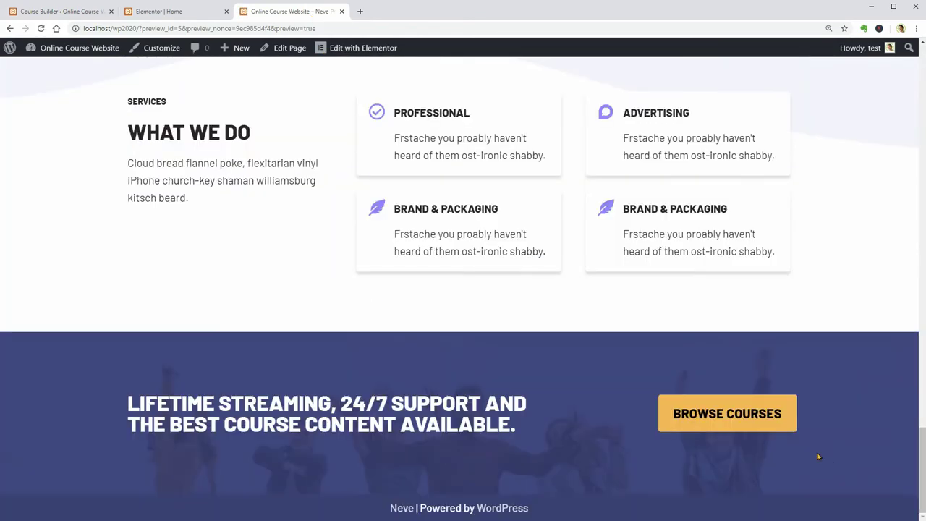
click(752, 421)
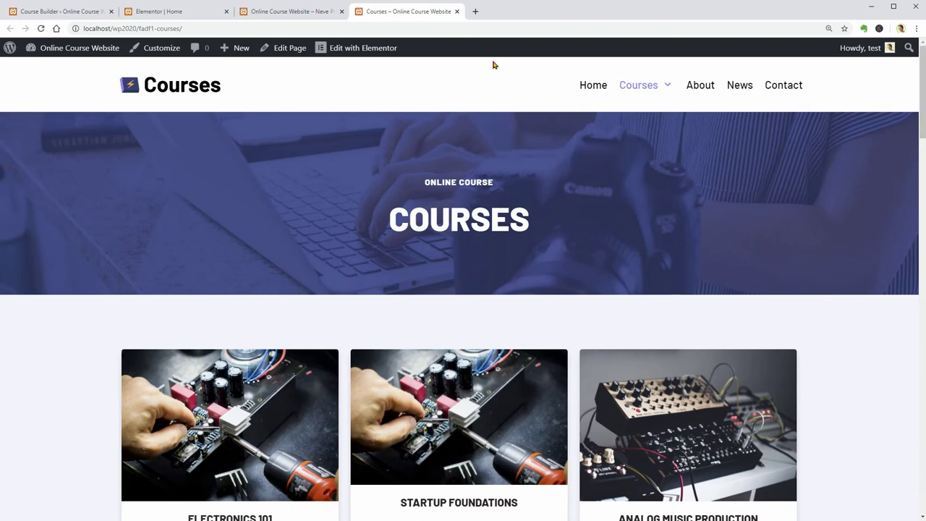
click(456, 12)
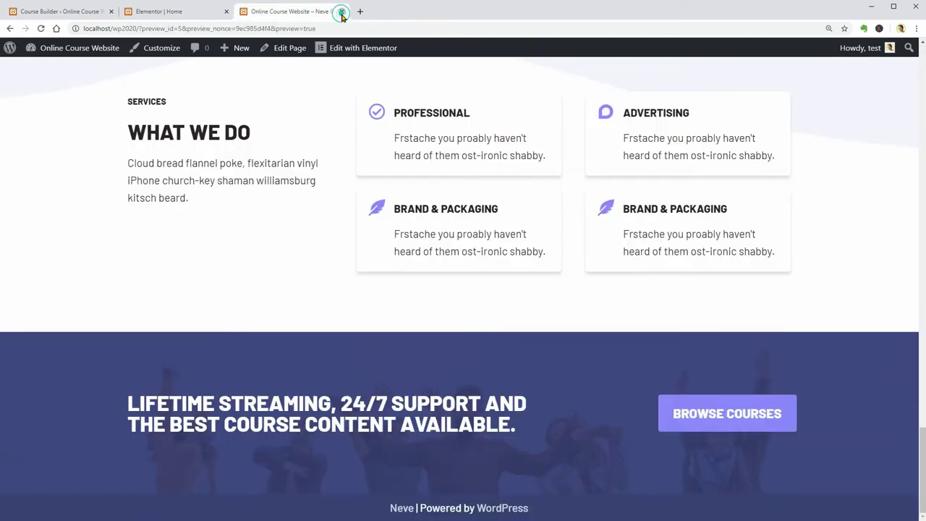
click(341, 11)
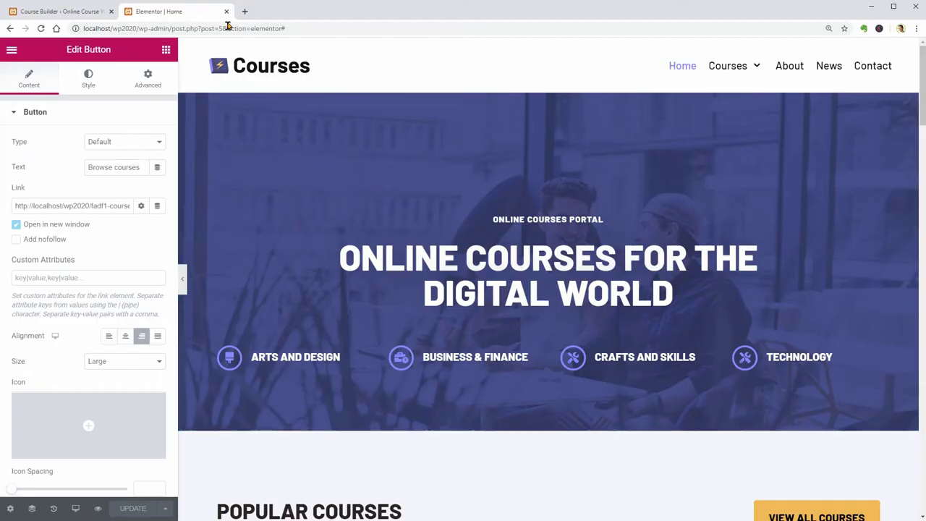
Close the homepage editor and go from the dashboard to LifterLMS > Settings
click(226, 11)
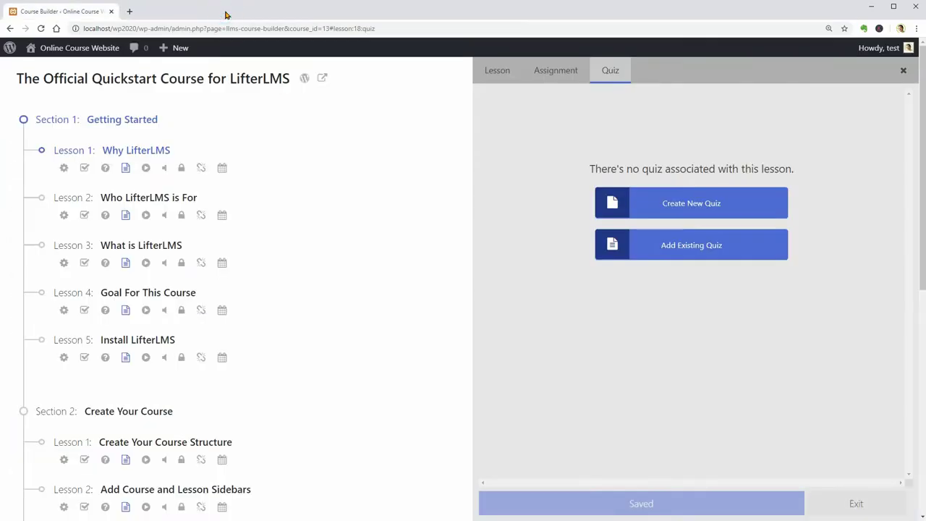
mouse_move(111, 48)
click(58, 82)
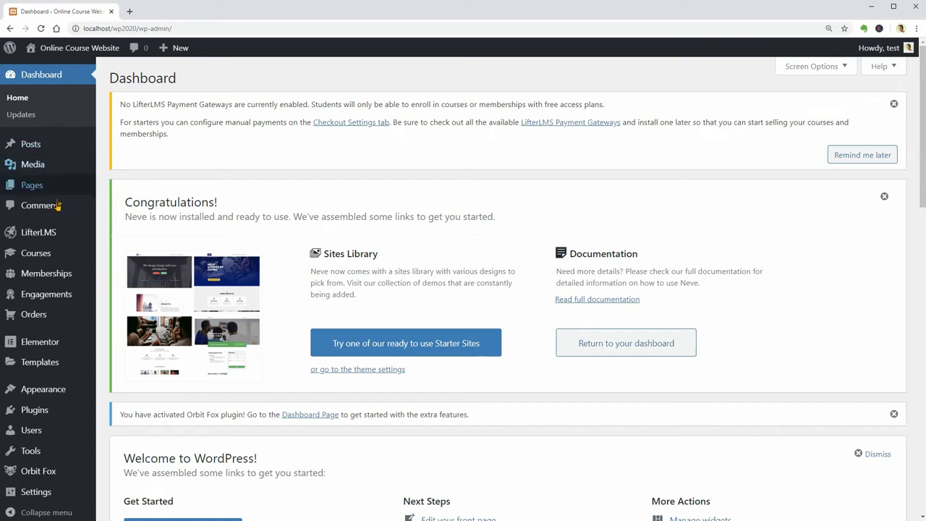
mouse_move(53, 232)
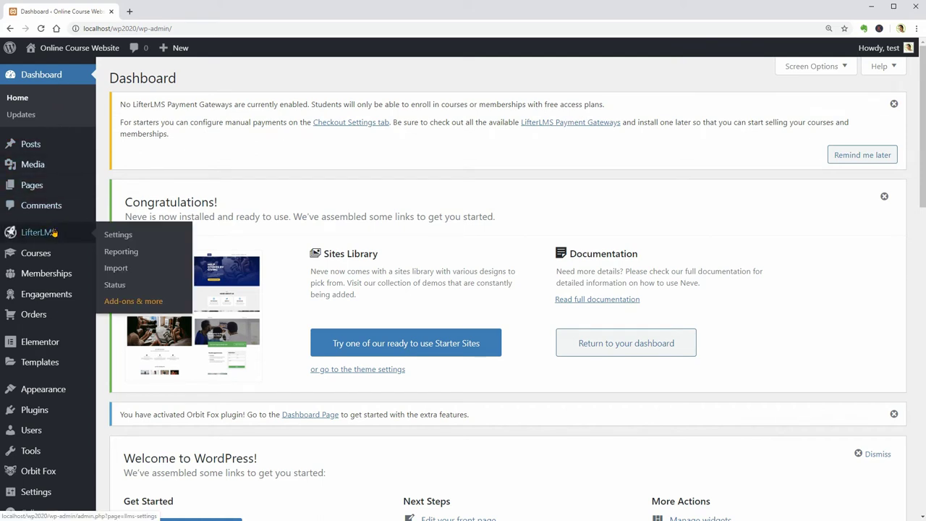
mouse_move(50, 255)
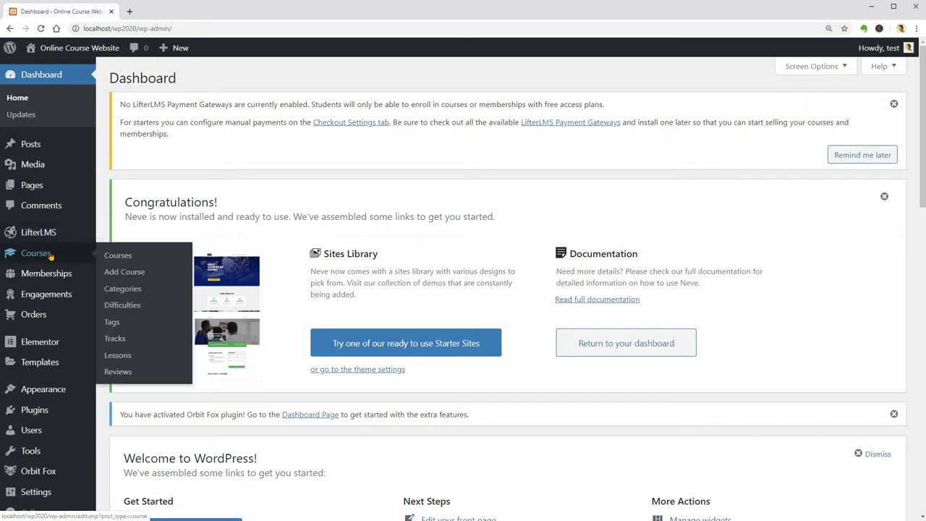
mouse_move(49, 279)
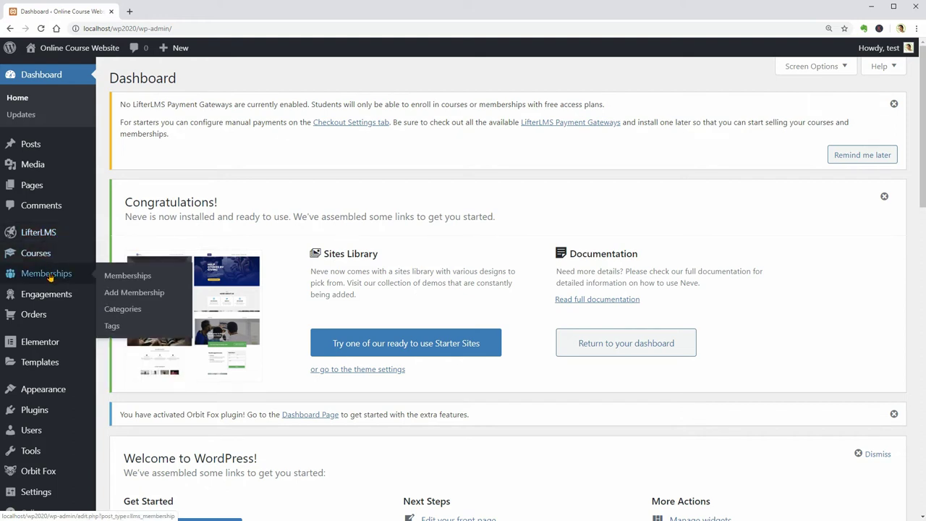
mouse_move(47, 299)
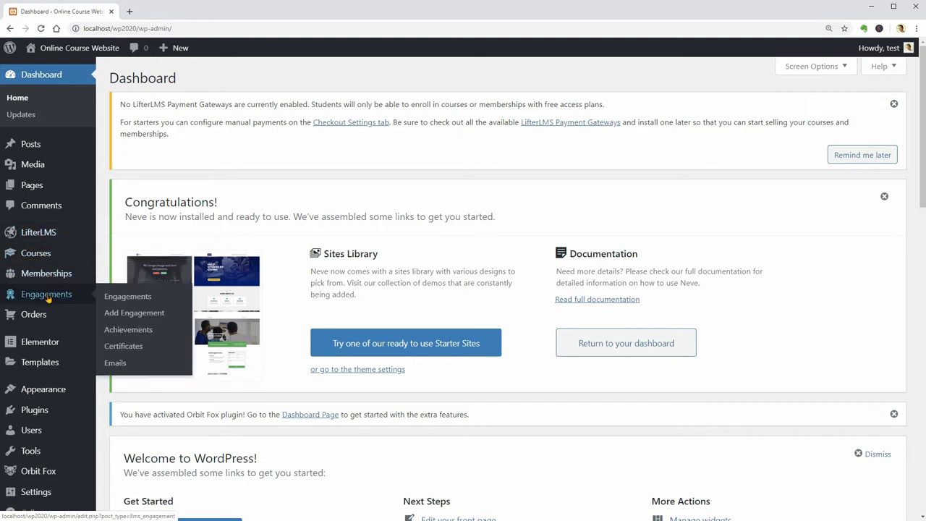
mouse_move(43, 319)
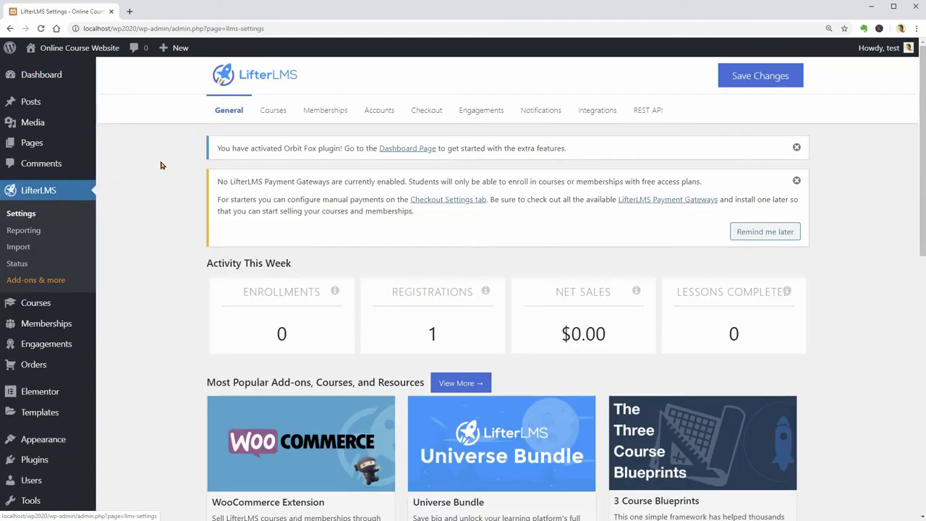
Browse the Courses, Memberships, Accounts, Checkout, Engagements, Notifications, Integrations and REST API settings tabs
click(274, 113)
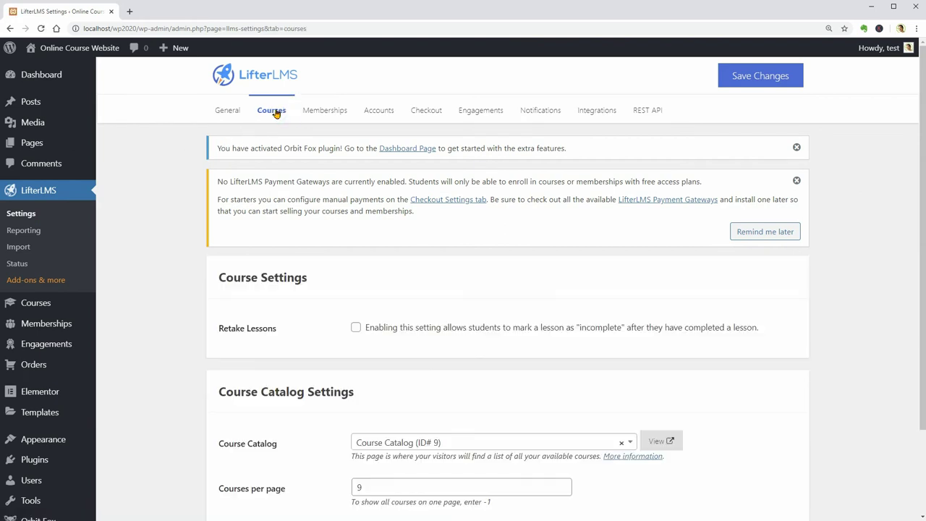
click(335, 116)
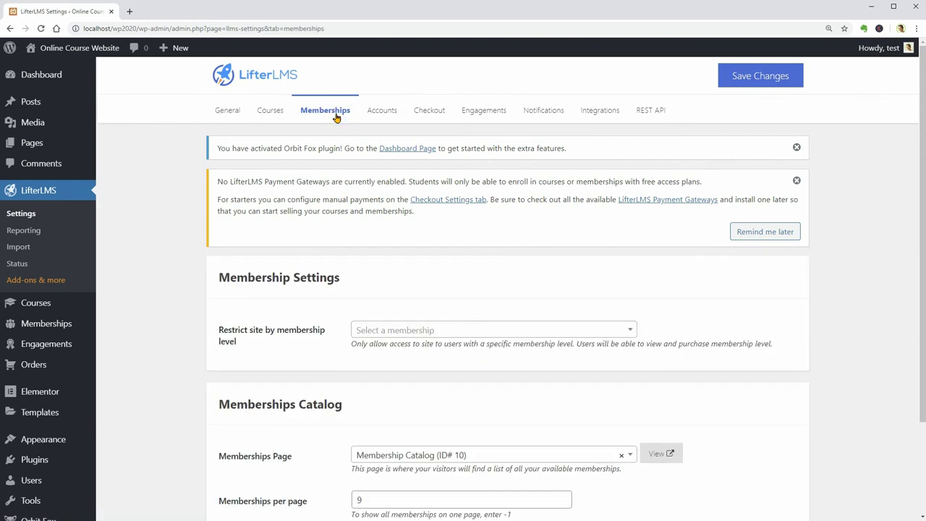
click(382, 114)
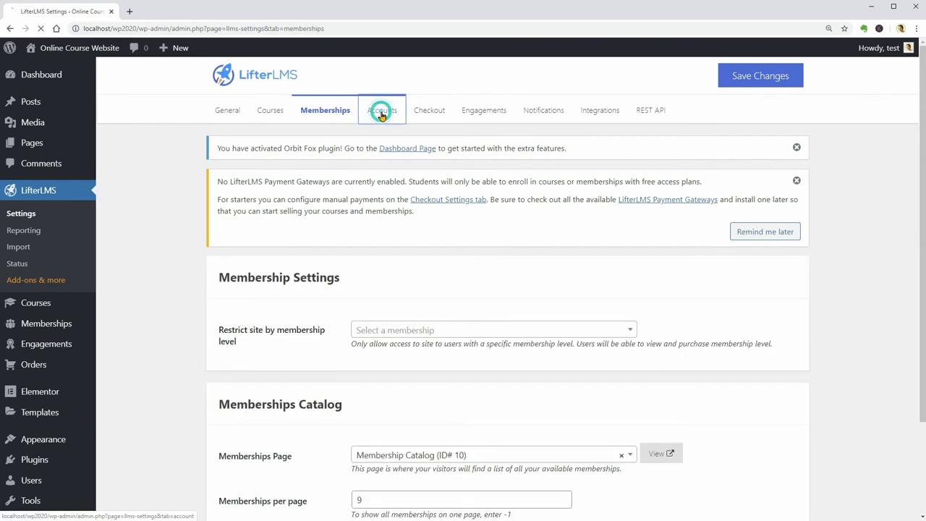
click(421, 115)
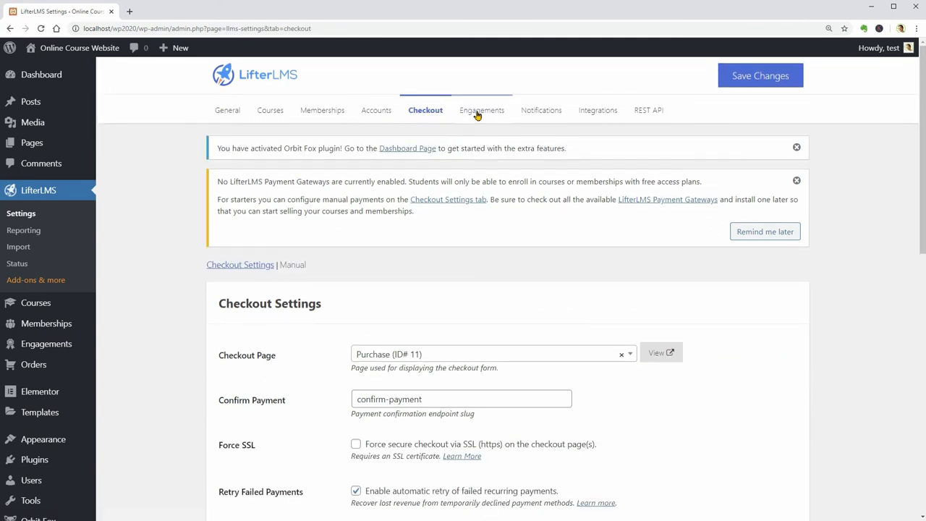
click(477, 114)
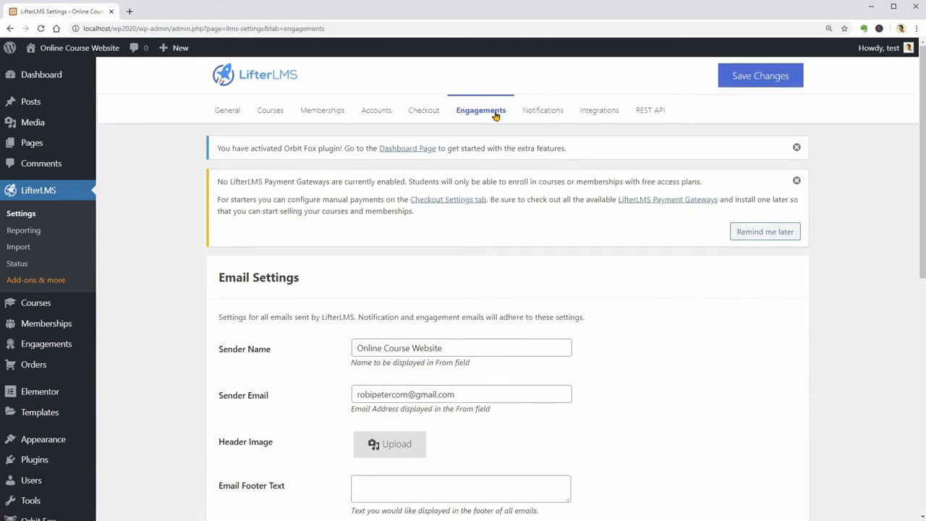
click(538, 114)
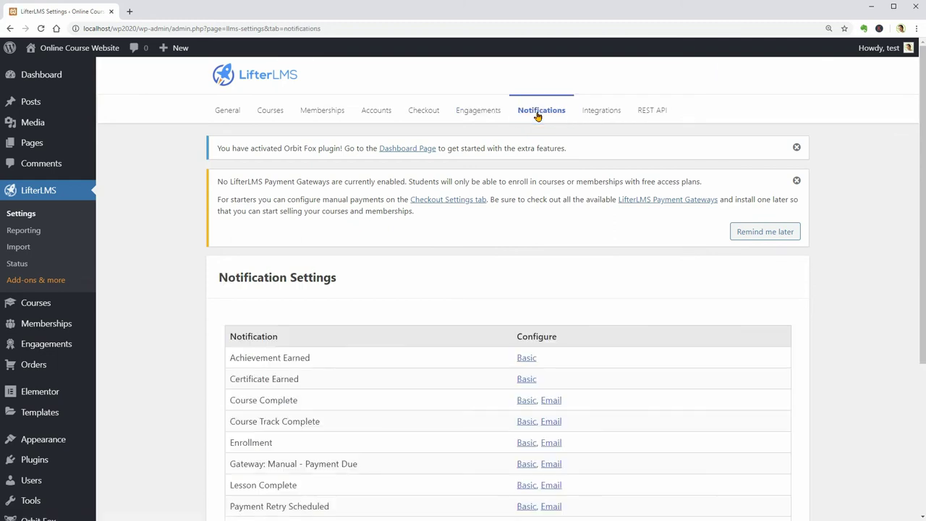
click(599, 116)
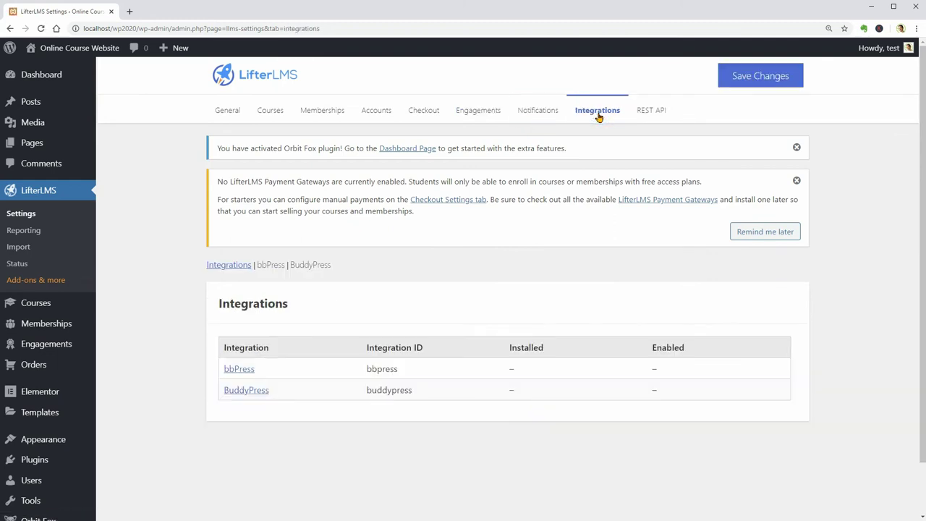
click(640, 115)
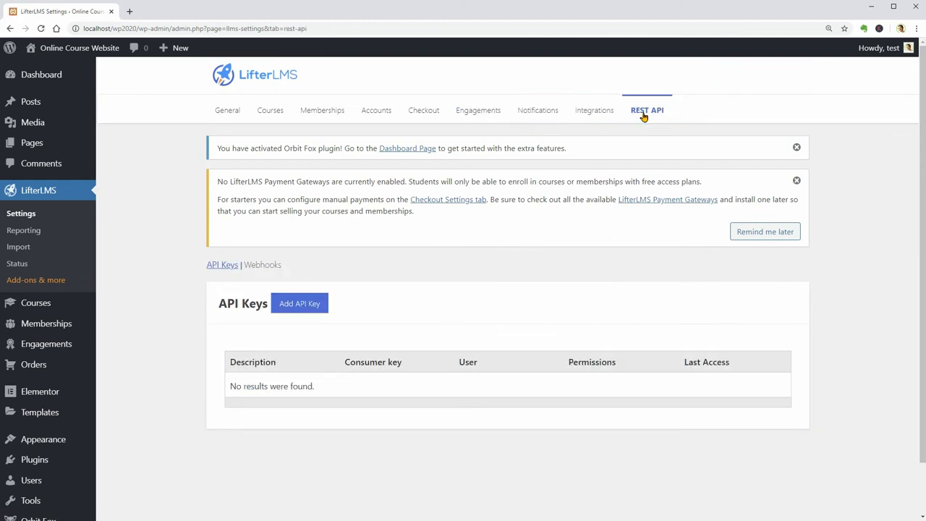
click(51, 301)
Add a new course titled 'Create your first Online Course'
click(192, 84)
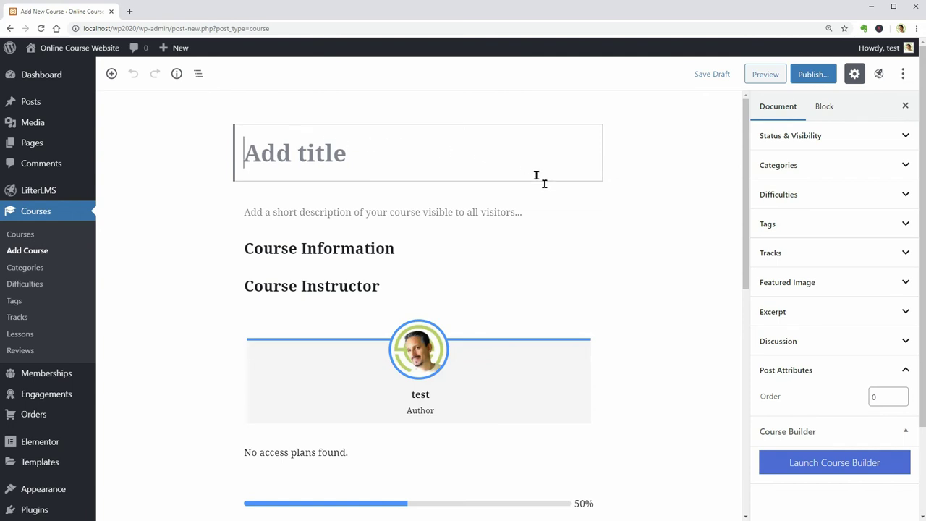
text(Create your fi)
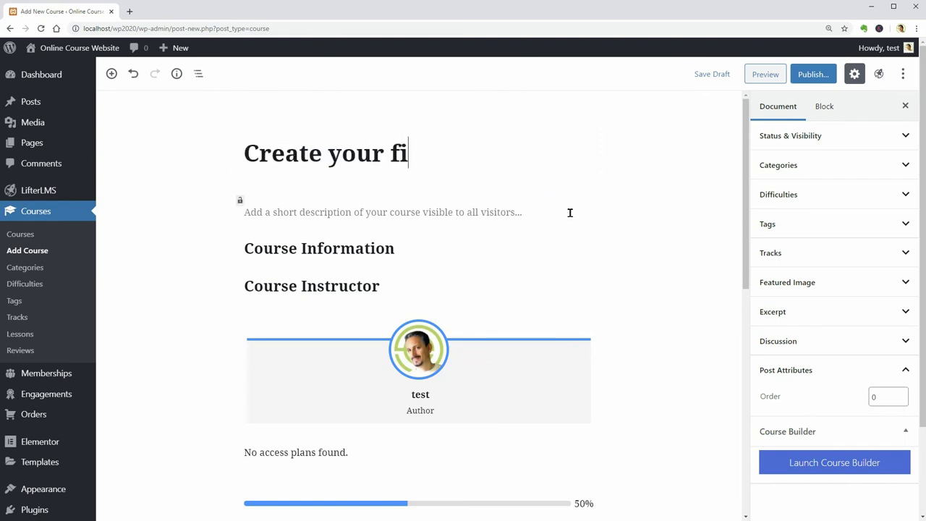
text(rst Online Course)
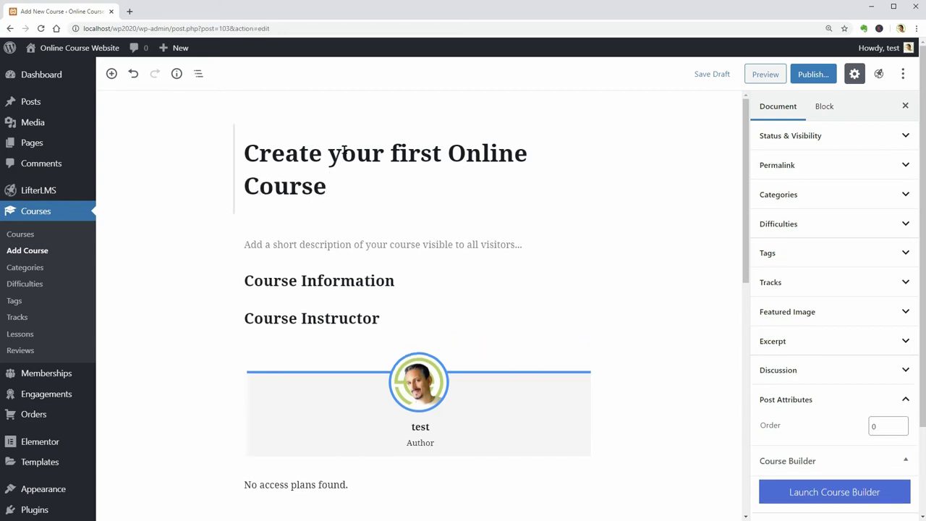
mouse_move(73, 48)
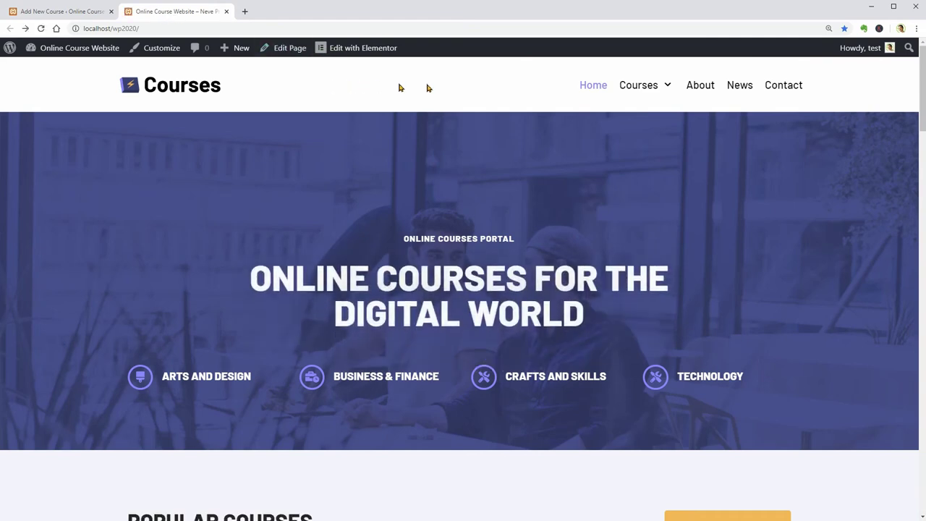
click(700, 87)
scroll(812, 321, down, 1)
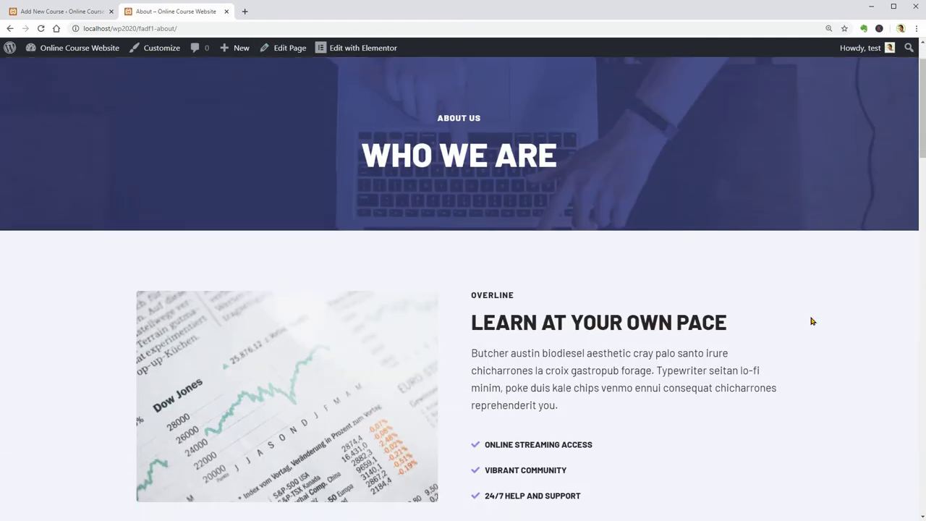
scroll(812, 321, down, 4)
click(364, 48)
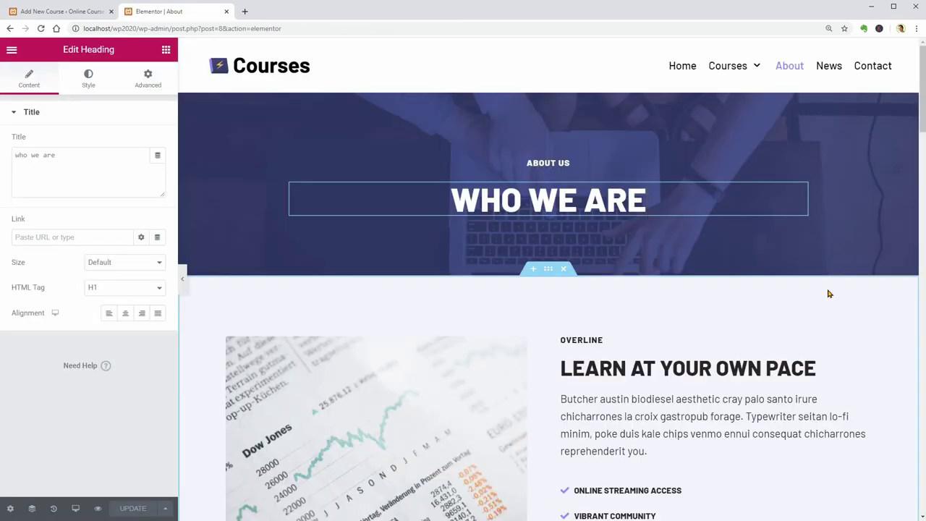
click(227, 12)
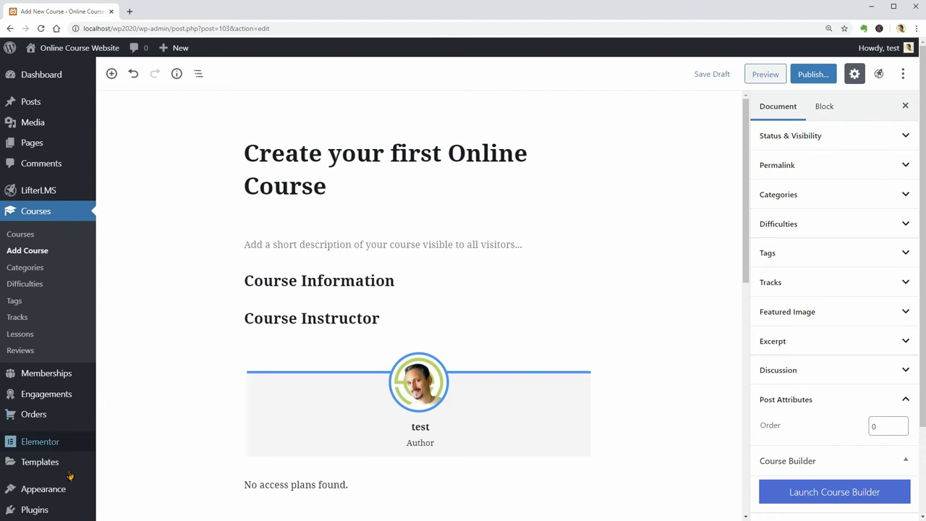
In the Customizer's Header builder, review Top, Main and Bottom rows, then list Bottom row components
mouse_move(65, 490)
click(134, 409)
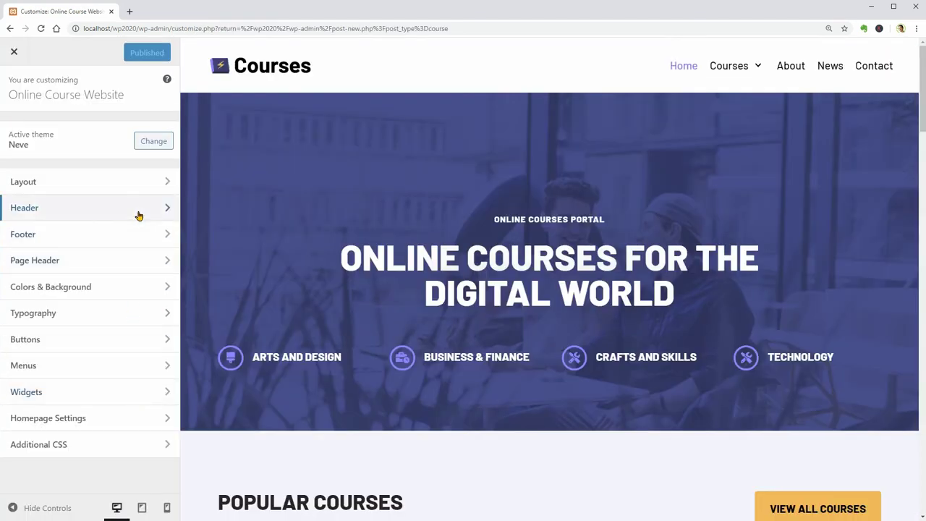
click(138, 208)
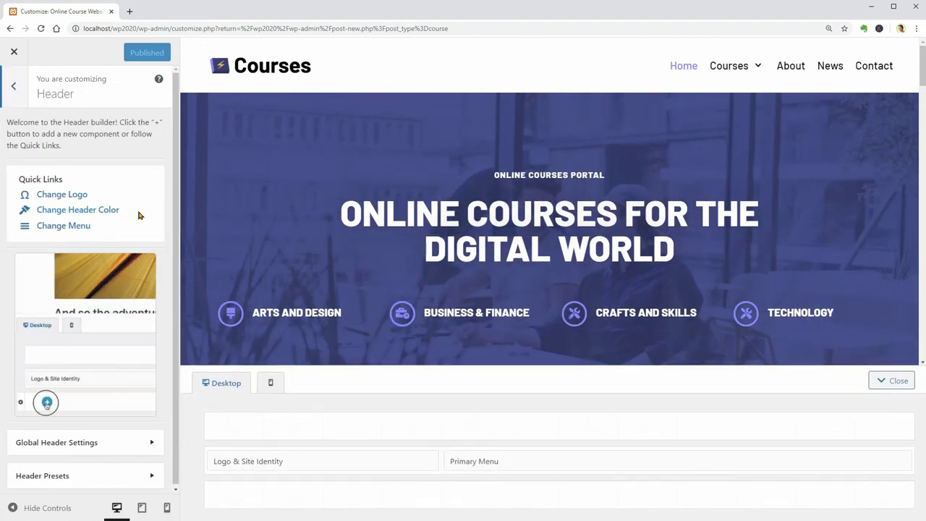
click(198, 426)
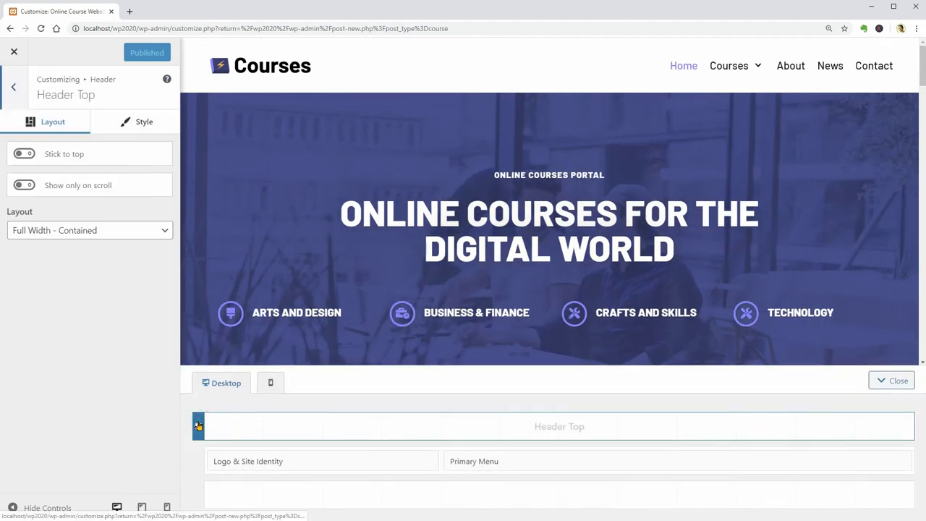
click(198, 461)
click(199, 494)
click(234, 427)
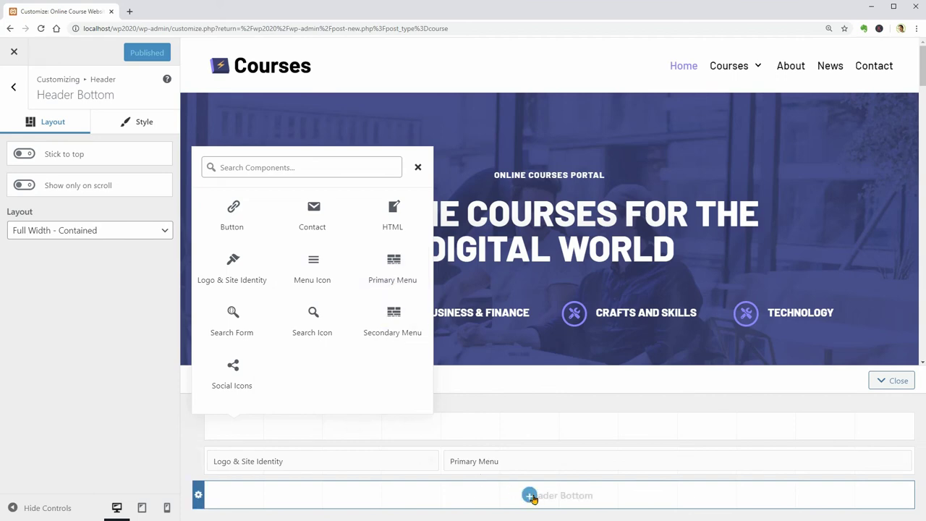
Add a Search Form to the Header Bottom row and stretch it full width
click(531, 497)
click(451, 400)
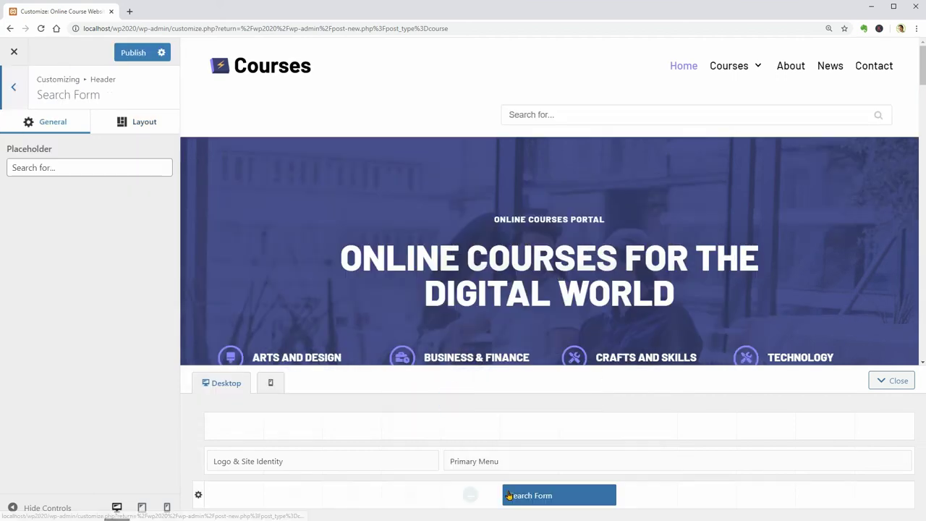
drag(509, 495, 205, 496)
drag(614, 493, 912, 494)
Style the bottom header row with a red background and a height of 55px
click(199, 494)
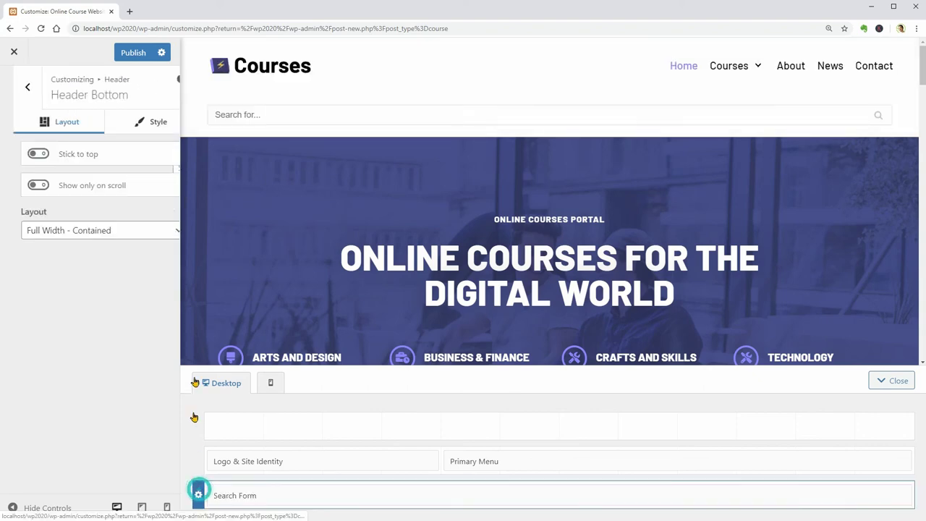
click(140, 124)
click(152, 323)
drag(173, 344, 146, 325)
click(146, 325)
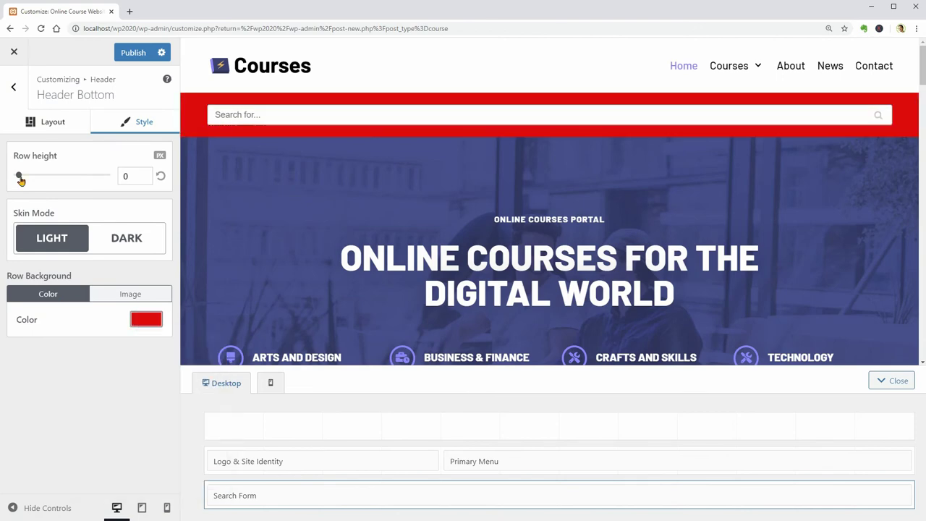
drag(21, 179, 26, 180)
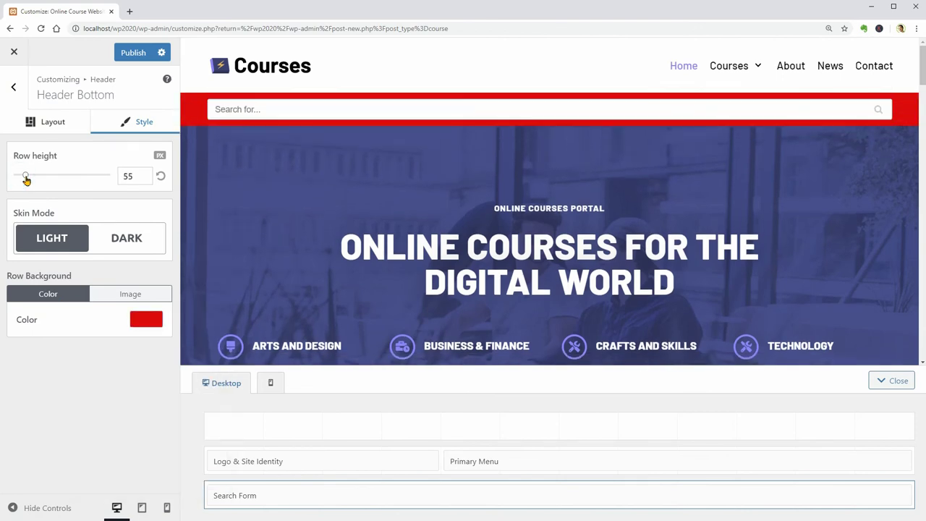
Enable Stick to top and Show only on scroll for the bottom header row
click(64, 126)
click(24, 155)
scroll(245, 165, down, 5)
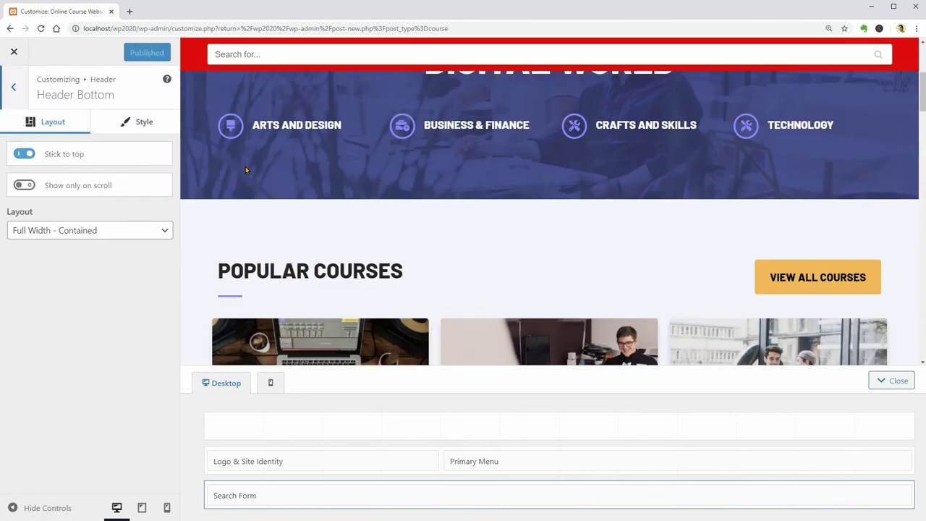
scroll(244, 166, up, 4)
scroll(244, 168, up, 1)
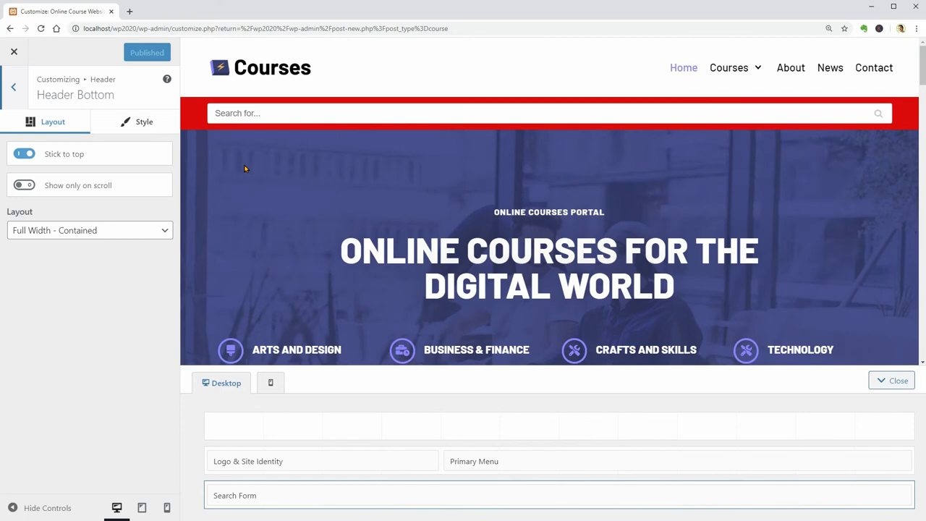
click(25, 185)
scroll(251, 145, down, 2)
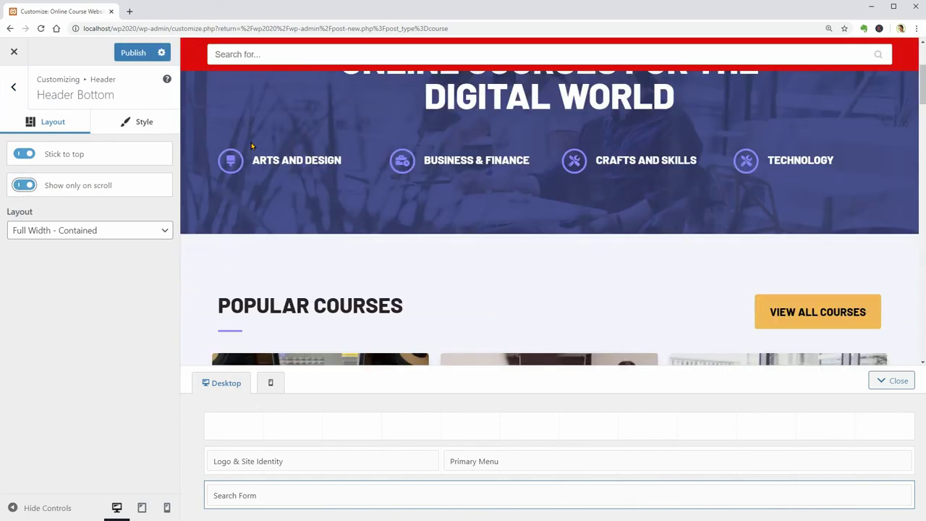
scroll(251, 146, down, 2)
scroll(251, 146, up, 4)
scroll(251, 146, down, 1)
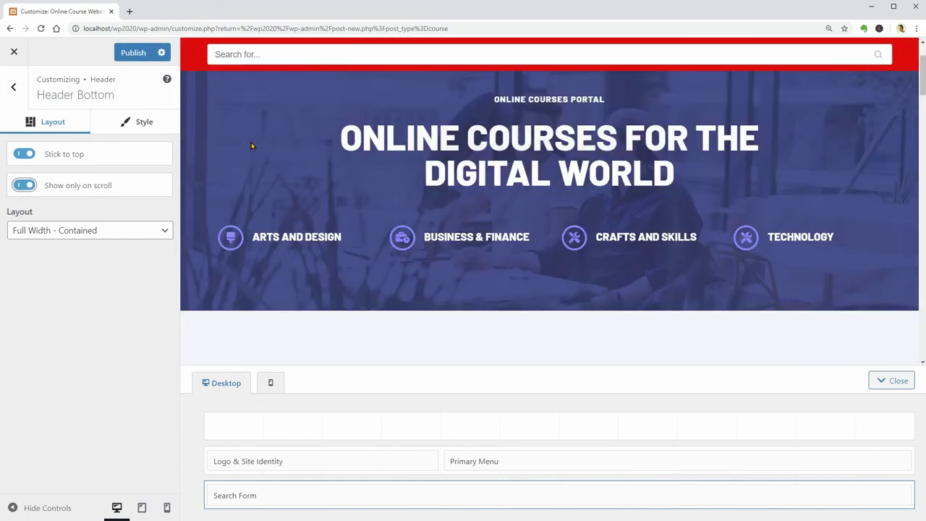
scroll(251, 143, down, 2)
scroll(251, 142, up, 3)
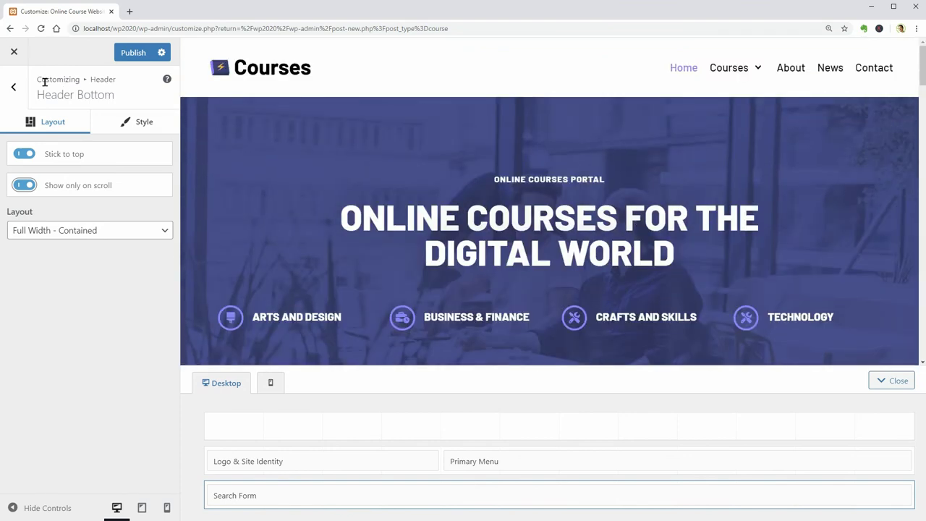
In Global Header Settings, turn off Show This Header Site-wide
click(16, 87)
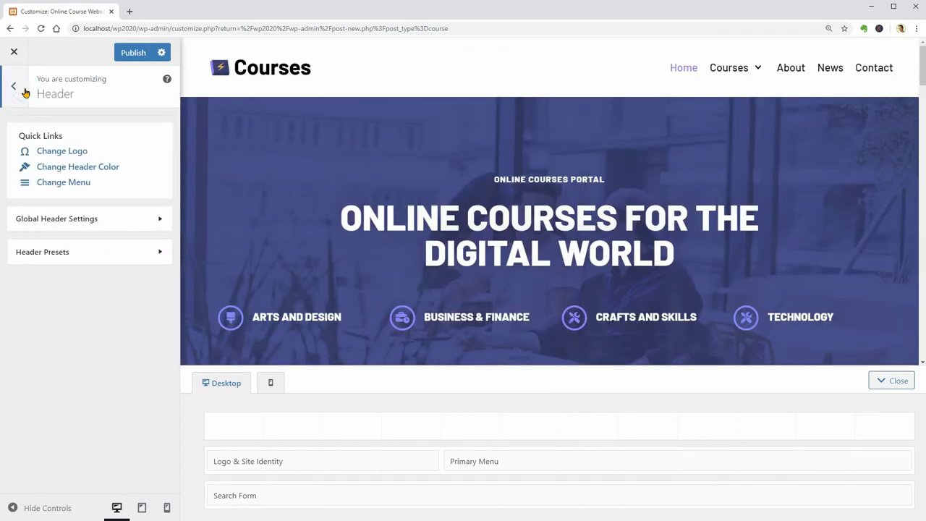
click(159, 219)
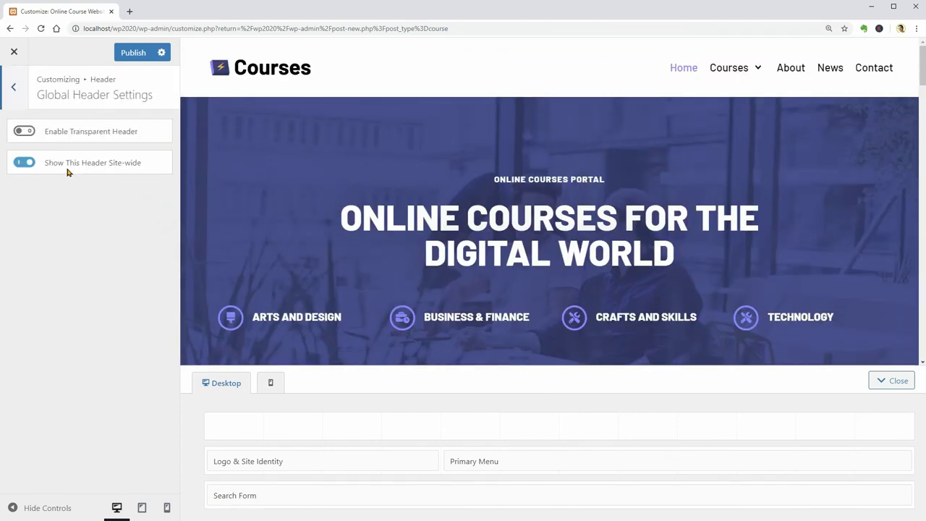
click(27, 162)
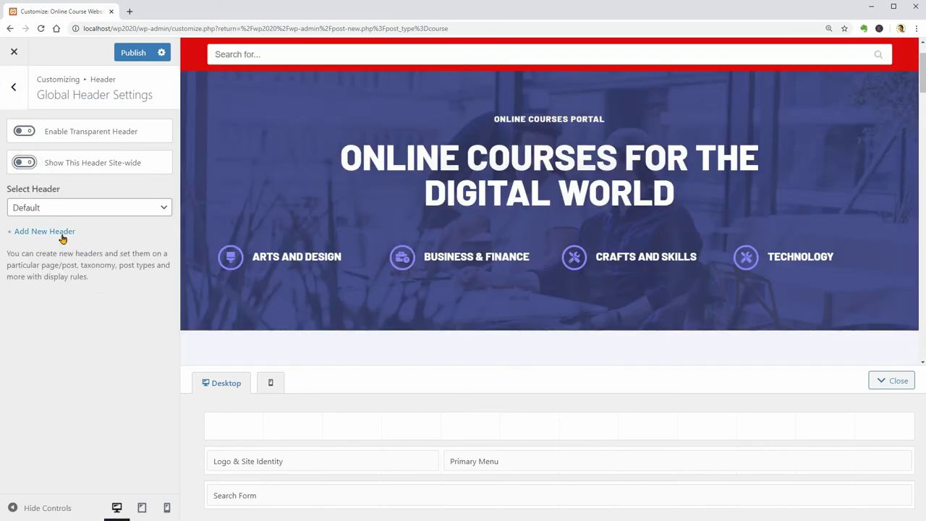
Create a header named Courses with the display rule Archive Type is Courses
click(62, 232)
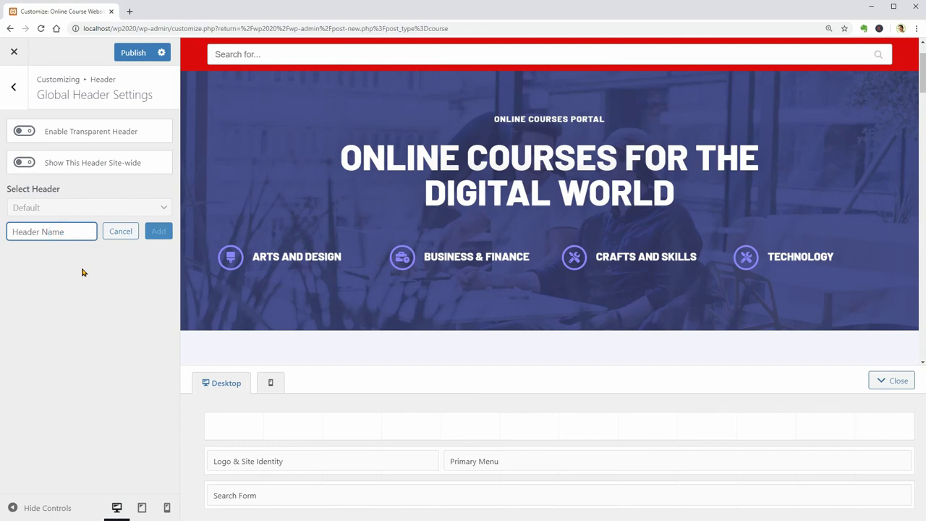
text(C)
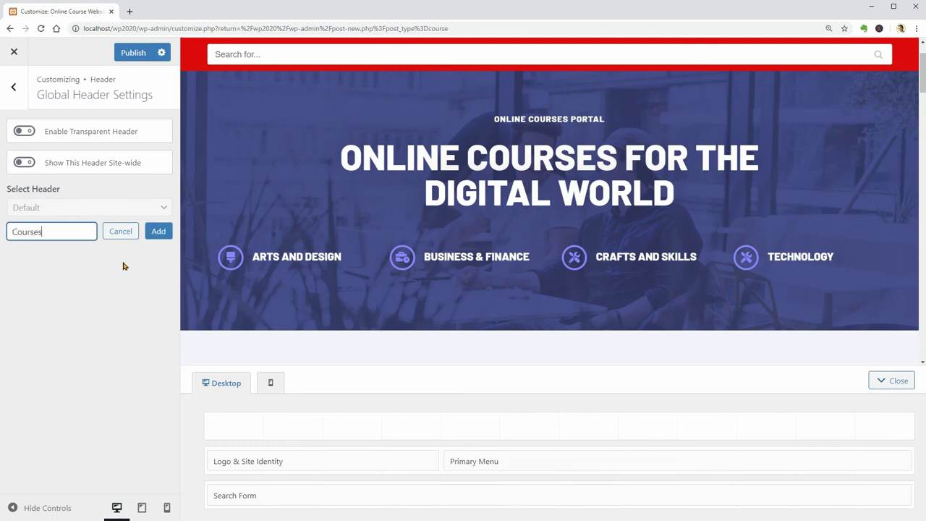
text(ourses)
click(159, 231)
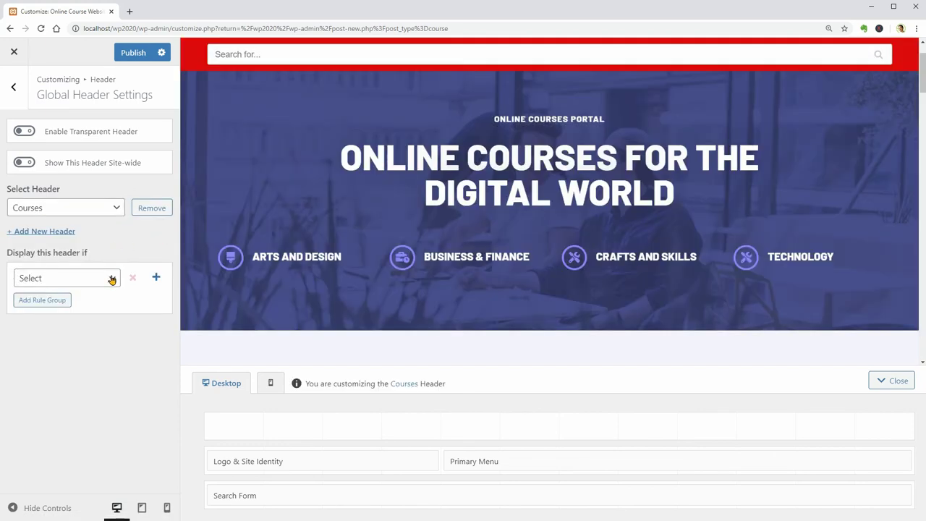
click(112, 280)
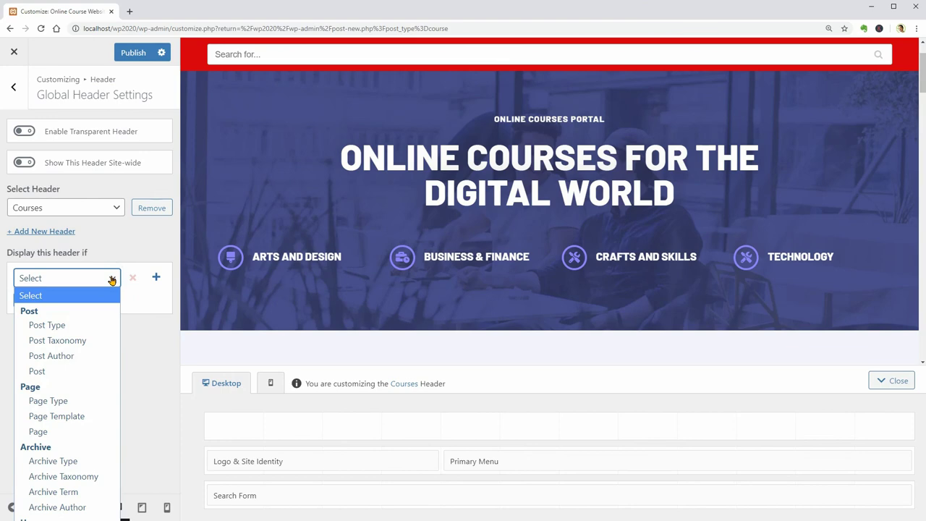
click(76, 461)
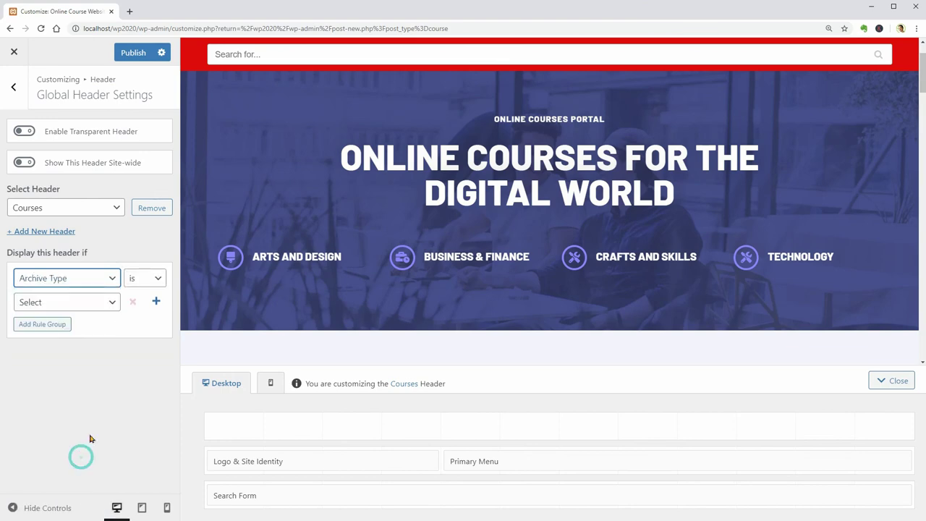
click(99, 304)
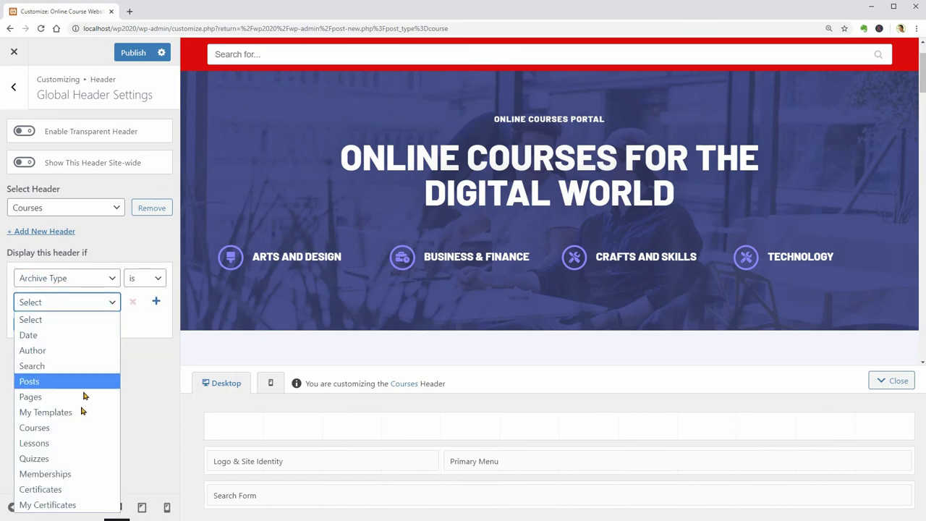
click(75, 430)
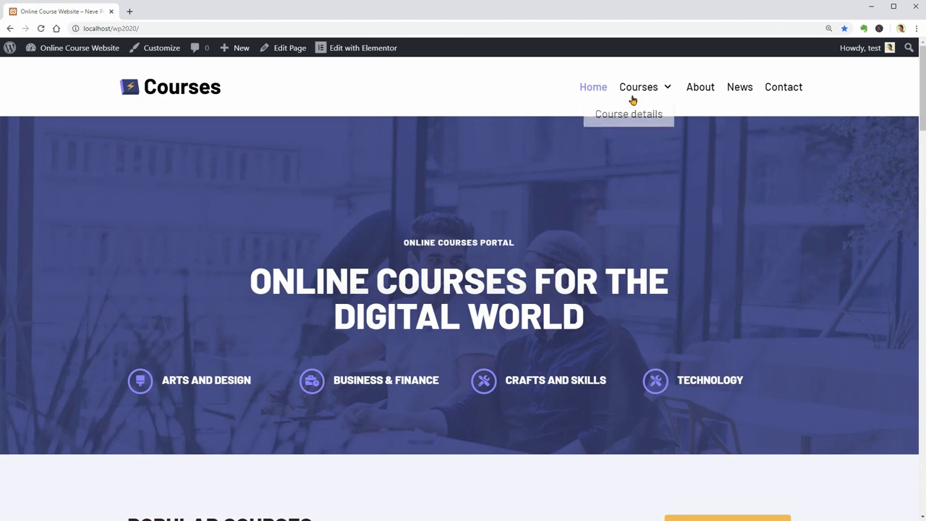
Visit About, then scroll the Courses page to confirm the red sticky search header appears
click(701, 93)
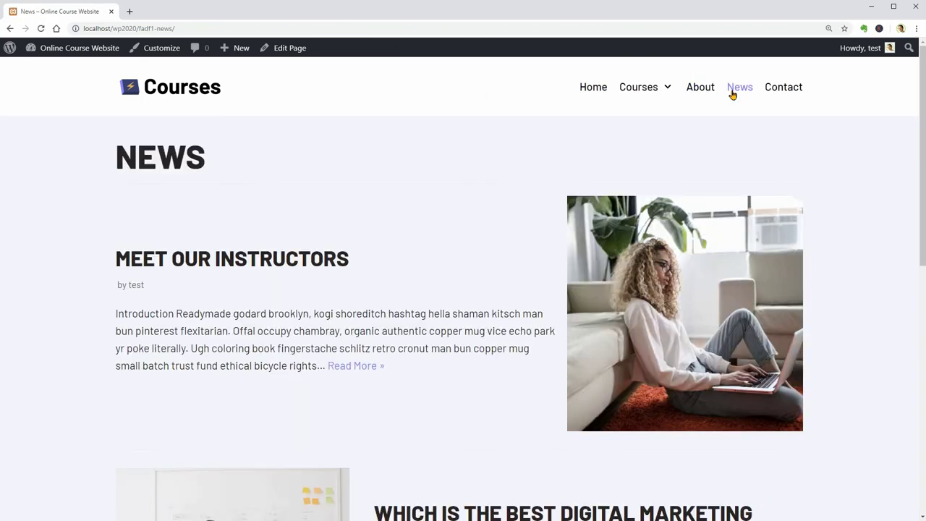
click(642, 93)
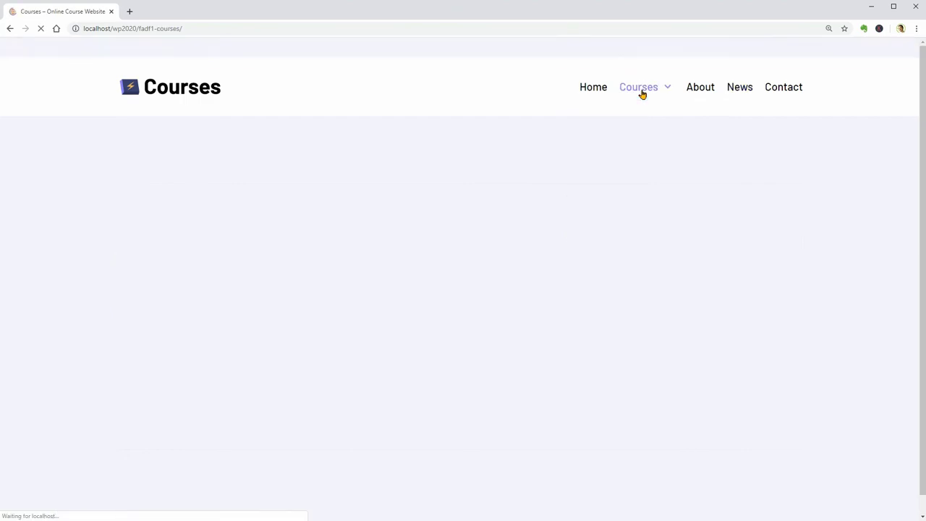
scroll(677, 163, down, 3)
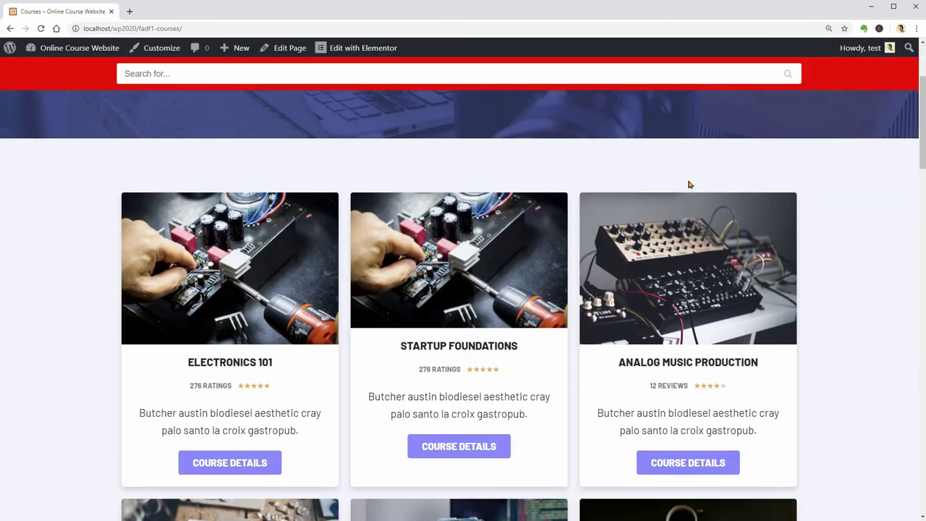
scroll(689, 185, down, 1)
scroll(689, 185, up, 3)
scroll(689, 186, down, 2)
scroll(689, 186, down, 4)
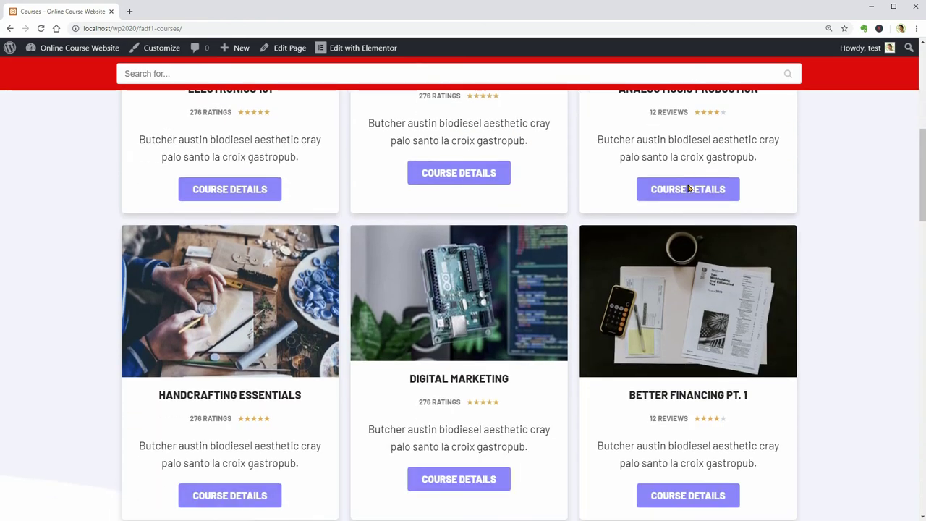
scroll(689, 189, down, 1)
drag(919, 186, 920, 83)
Browse the Home and News pages, then launch the Customizer from the News page
click(594, 87)
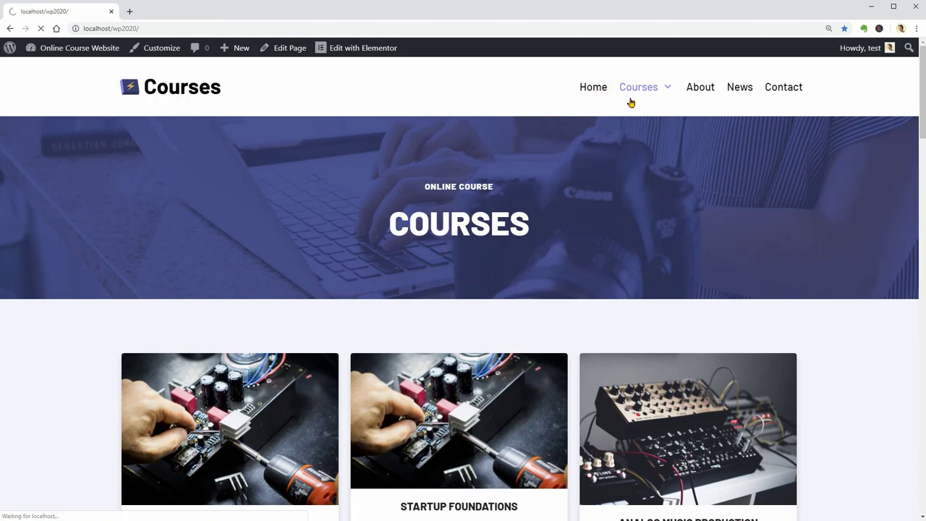
scroll(743, 229, down, 1)
scroll(743, 229, down, 3)
scroll(741, 222, up, 3)
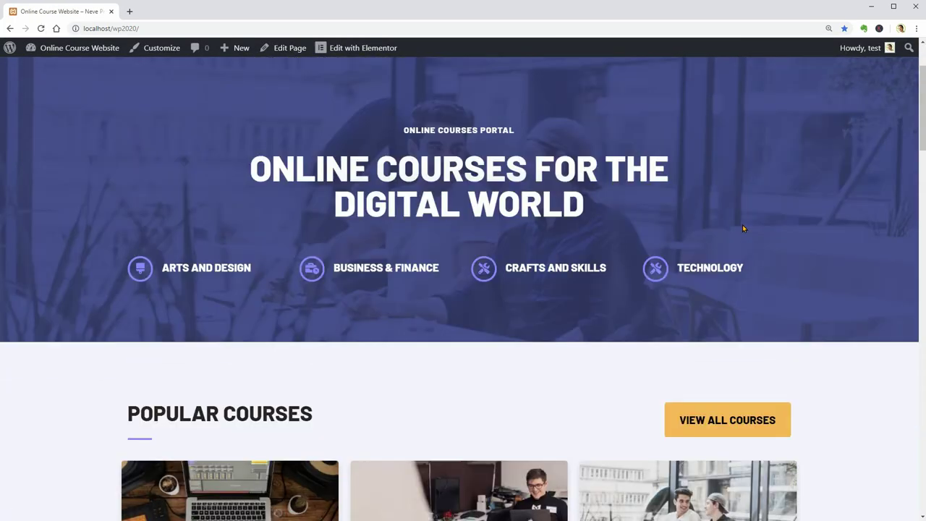
click(744, 88)
scroll(761, 148, down, 3)
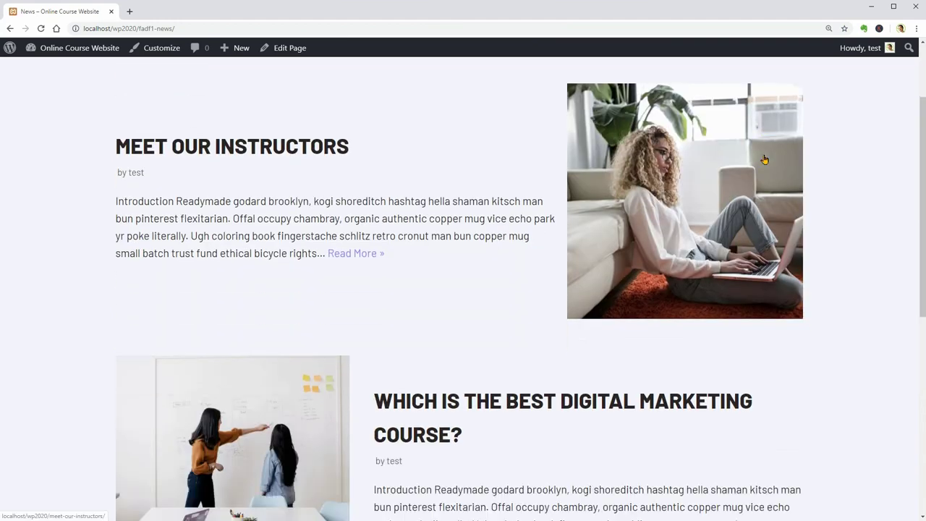
scroll(763, 161, up, 3)
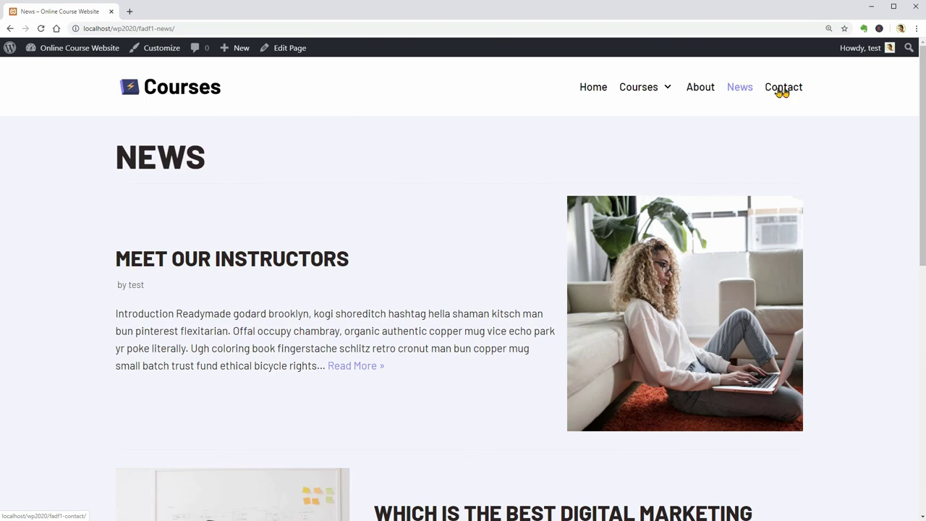
click(150, 49)
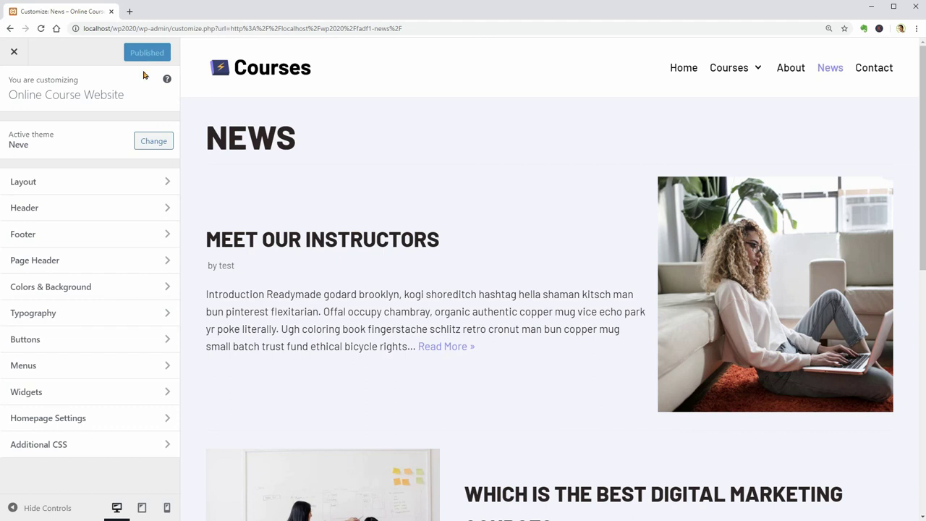
click(144, 182)
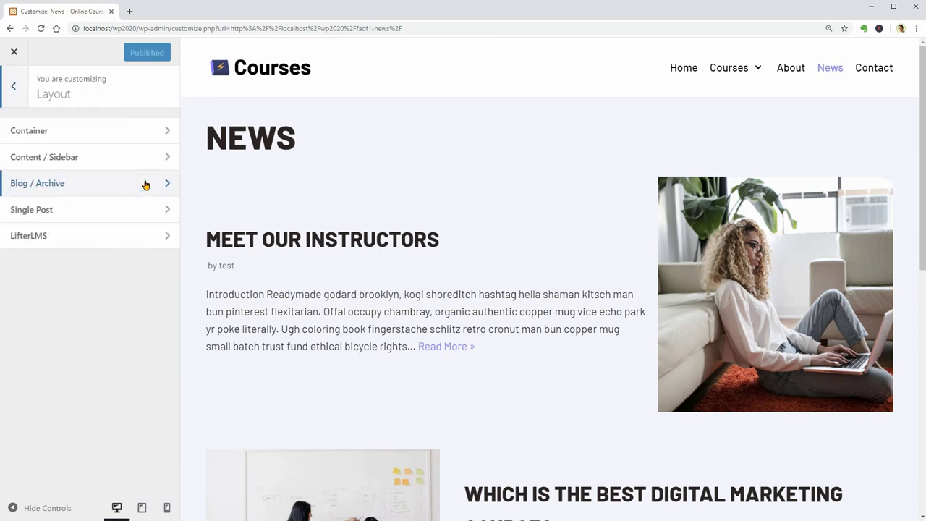
click(145, 183)
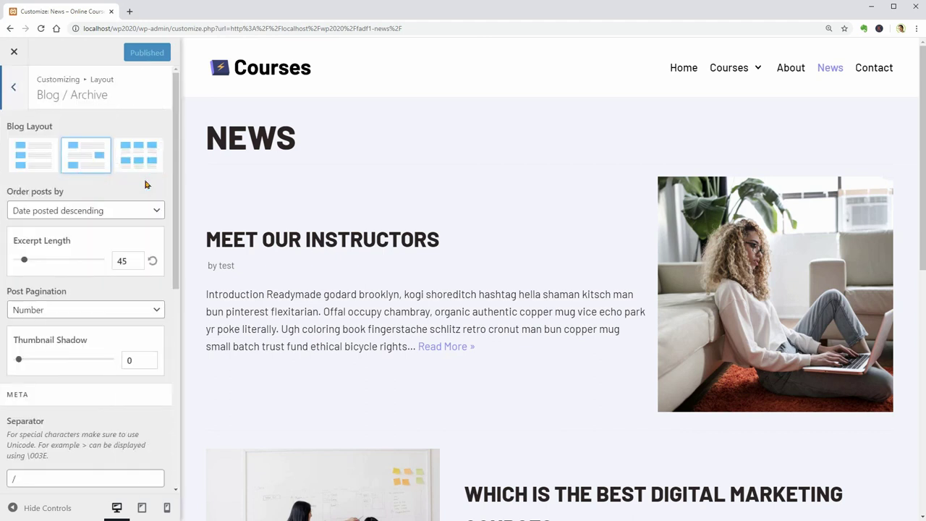
drag(175, 215, 180, 459)
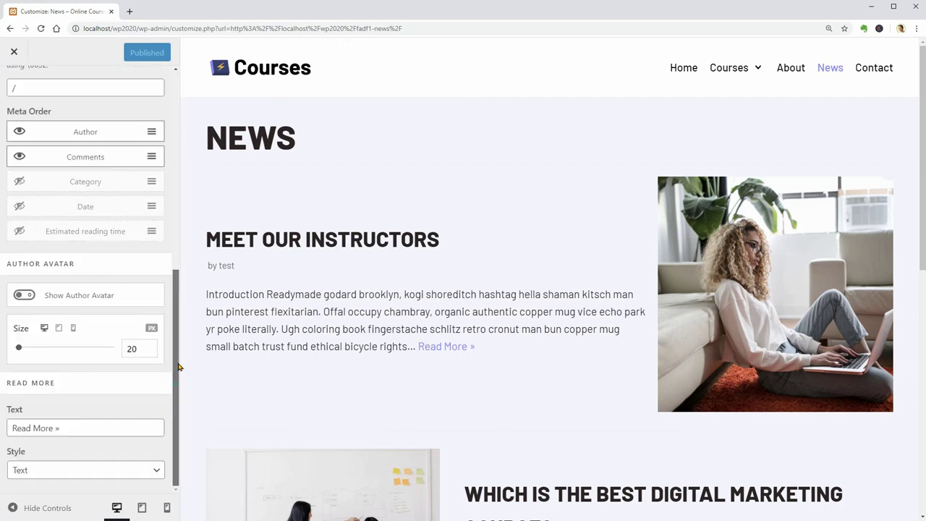
drag(180, 362, 192, 116)
click(11, 95)
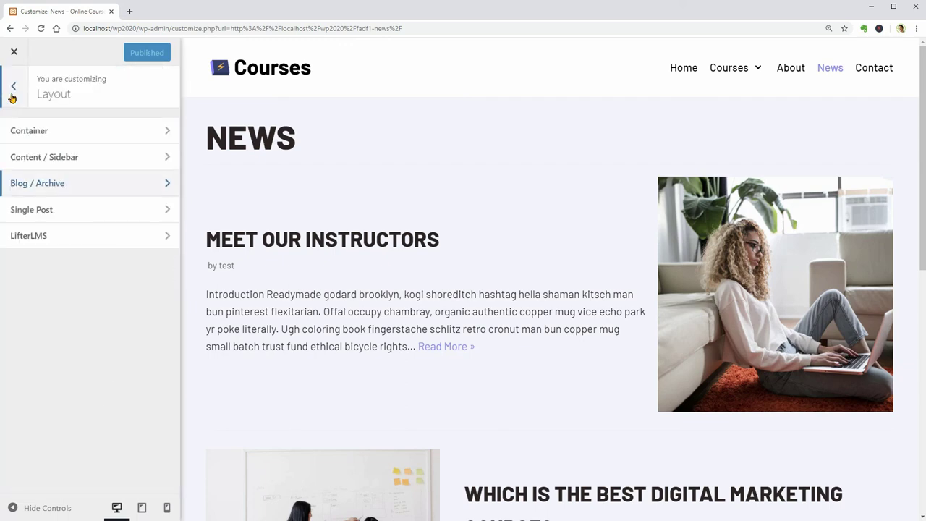
click(13, 90)
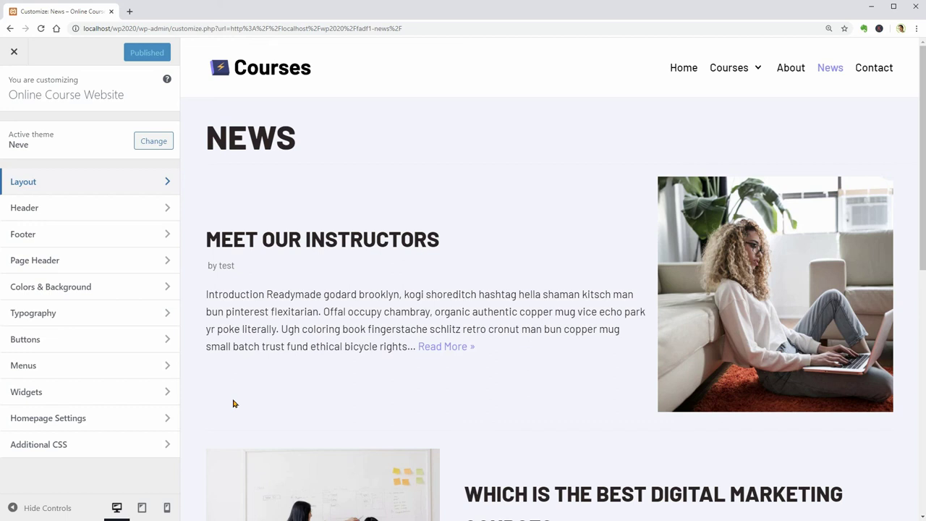
Load the Courses page in the preview and scroll through cards like Electronics 101 and Startup Foundations
click(729, 68)
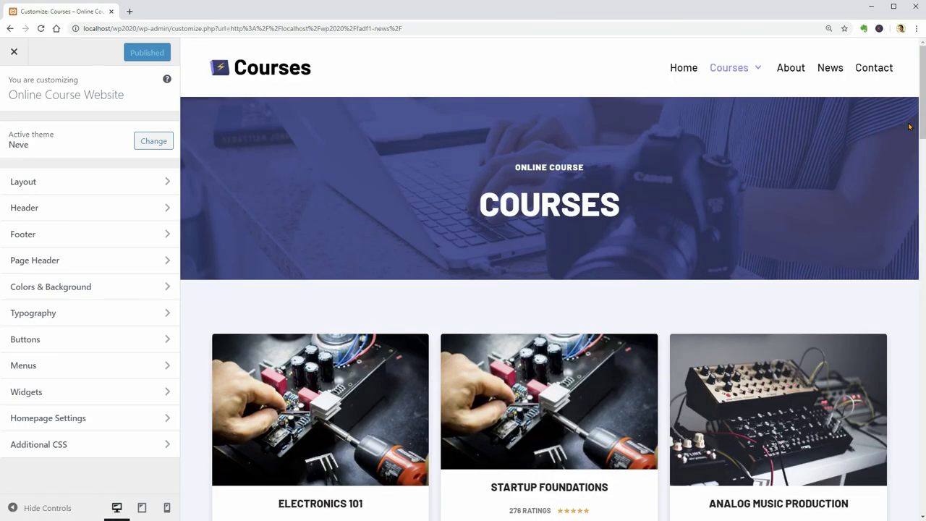
scroll(918, 145, down, 4)
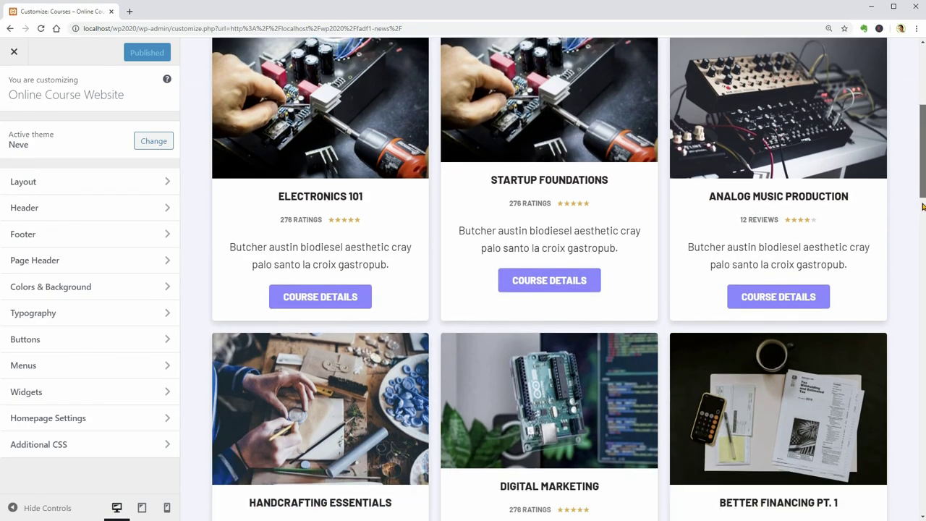
scroll(923, 210, down, 3)
drag(924, 232, 924, 126)
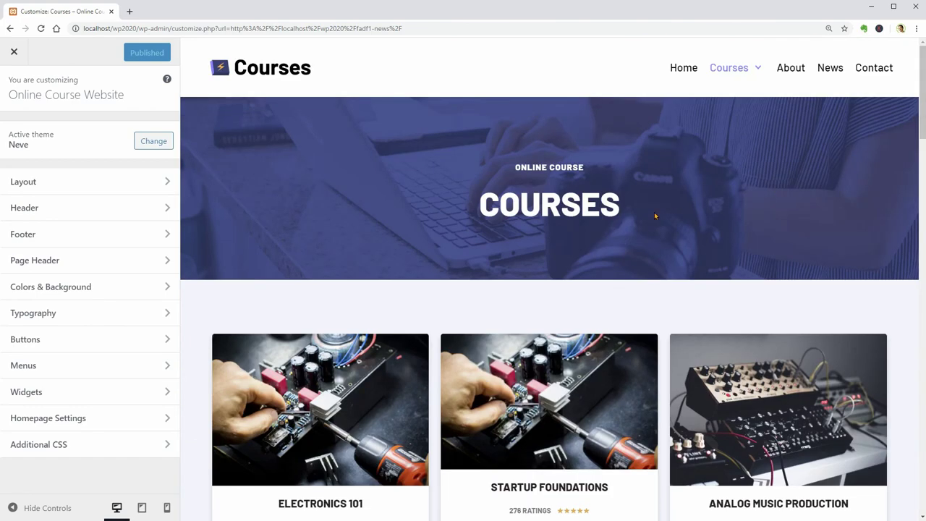